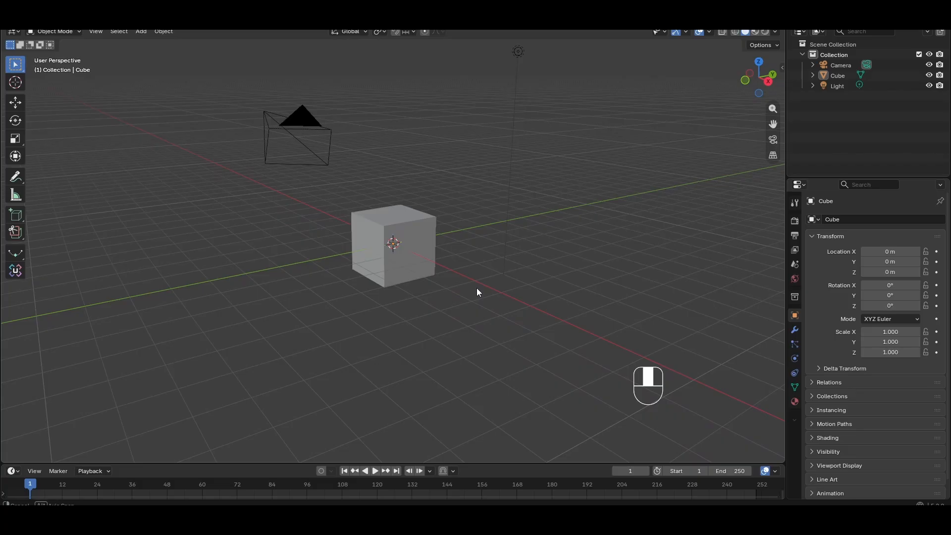
Delete all the default objects in the scene
middle_drag(477, 292, 478, 298)
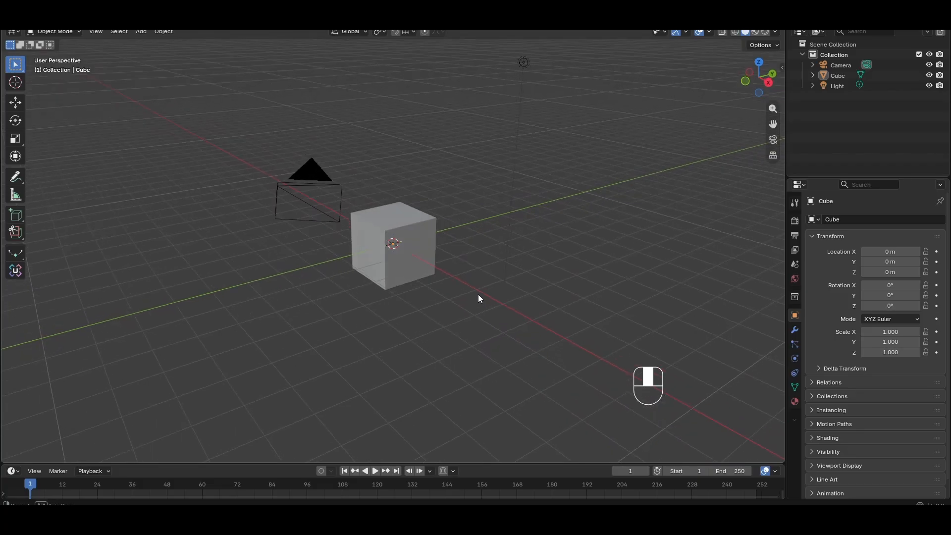
middle_drag(478, 298, 474, 210)
drag(270, 105, 540, 349)
key(Delete)
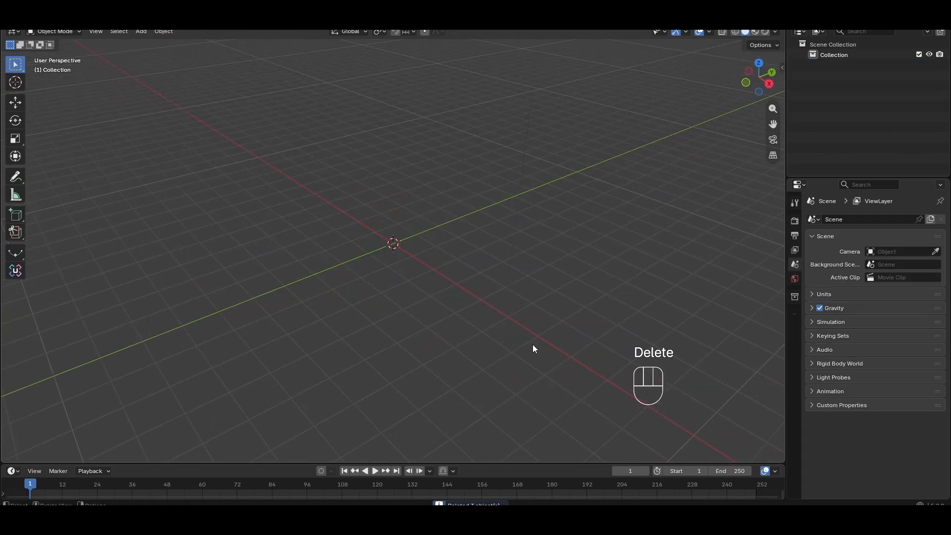
Add a new cube mesh at the scene origin
key(shift+a)
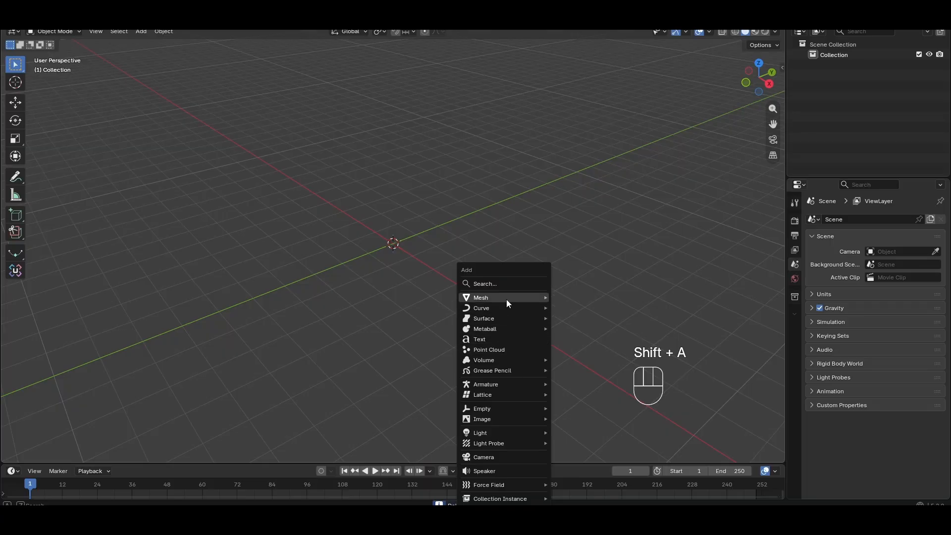
mouse_move(506, 298)
click(577, 307)
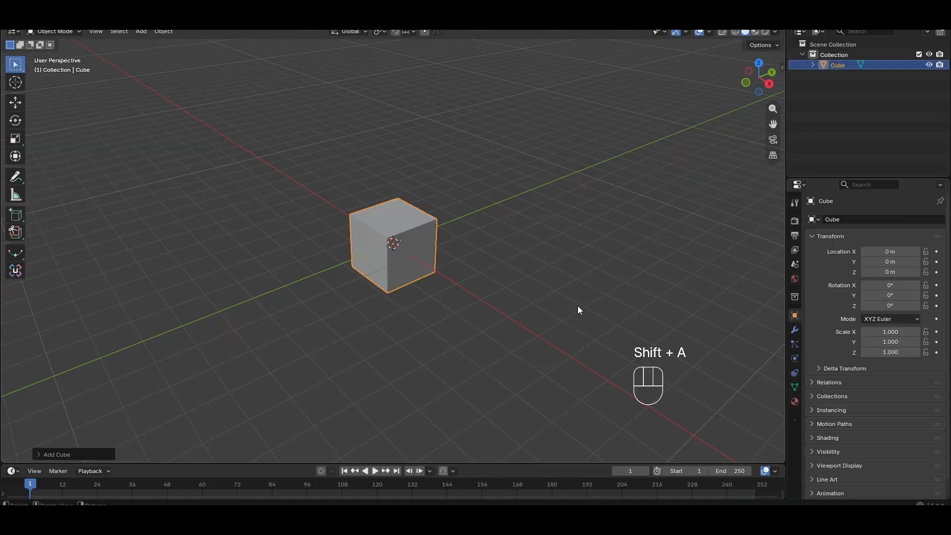
Examine the new cube's geometry in Edit Mode from several angles
scroll(492, 293, up, 2)
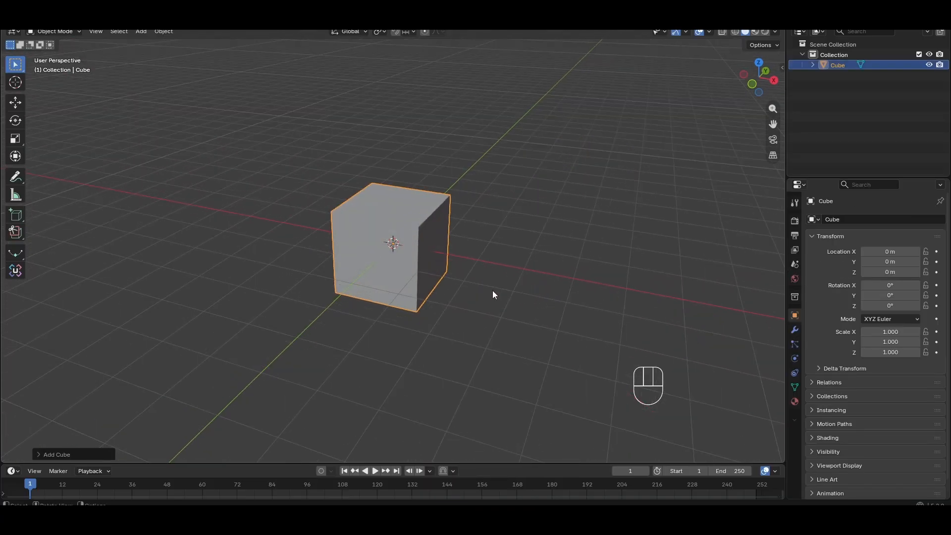
key(Tab)
scroll(439, 287, up, 3)
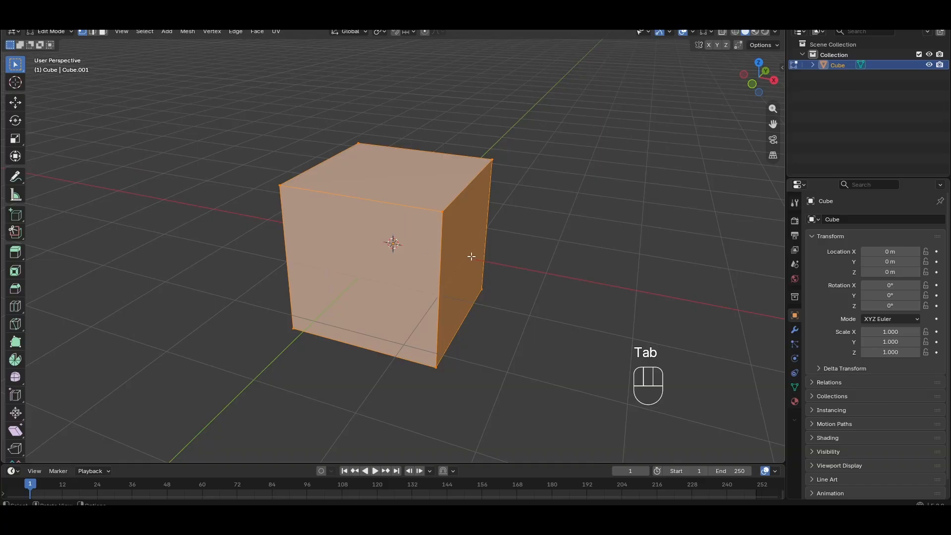
middle_drag(470, 257, 486, 311)
middle_drag(421, 226, 411, 187)
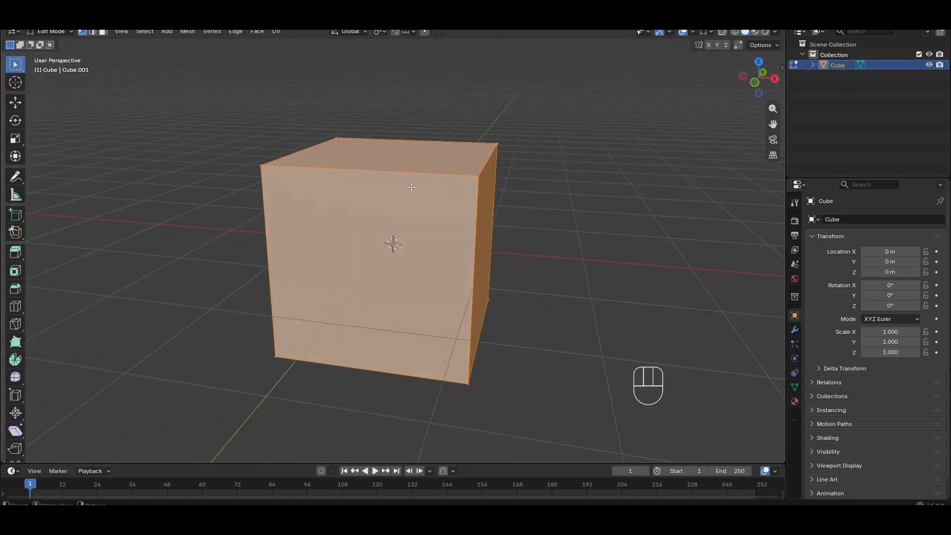
middle_drag(363, 235, 438, 261)
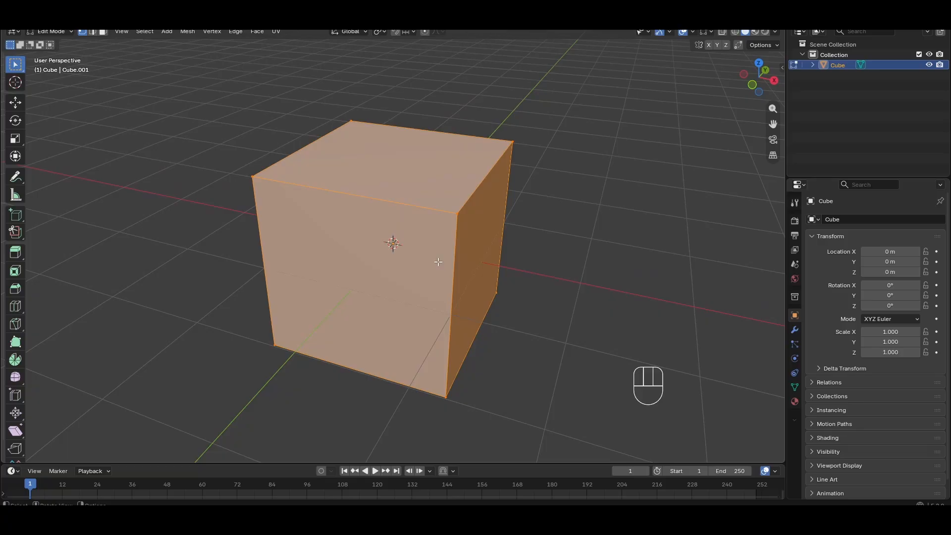
scroll(472, 283, down, 2)
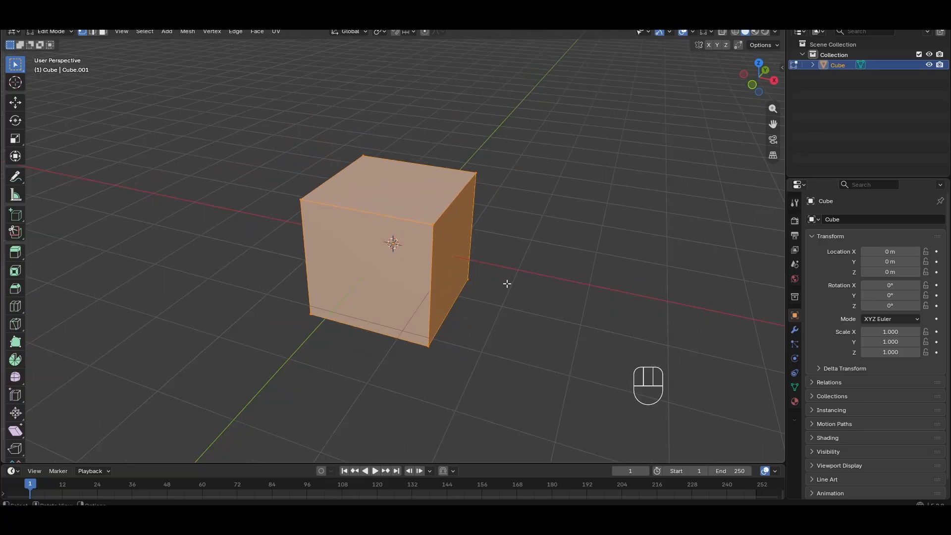
key(Tab)
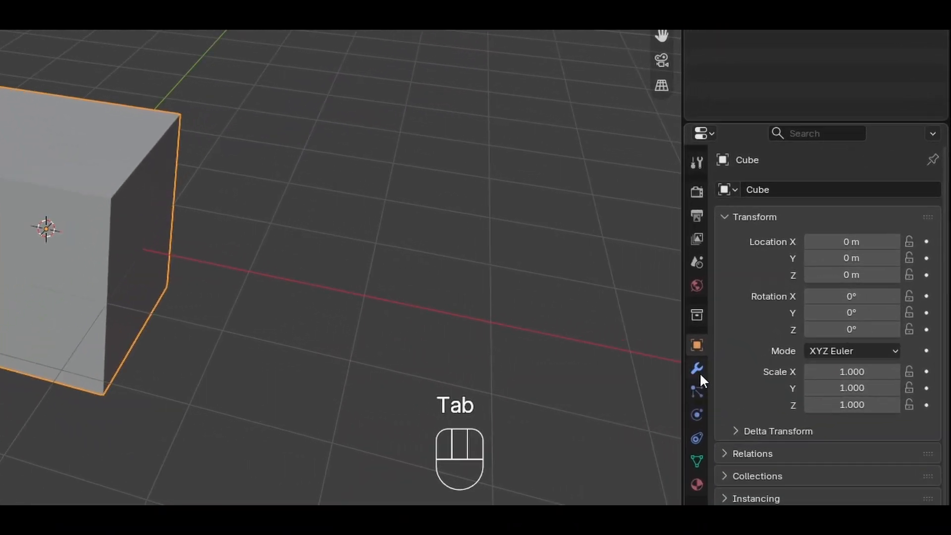
Add a Subdivision Surface modifier to the cube
click(794, 329)
click(785, 190)
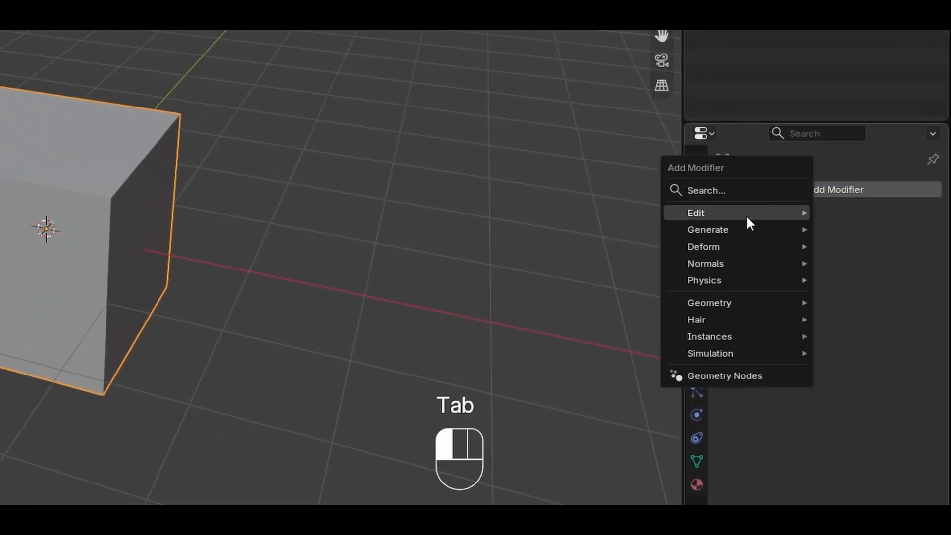
mouse_move(738, 229)
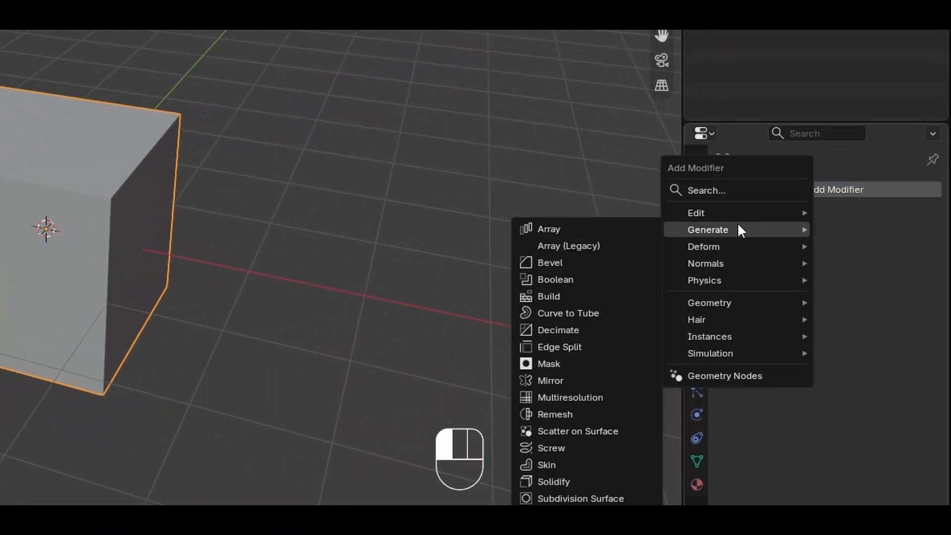
click(612, 493)
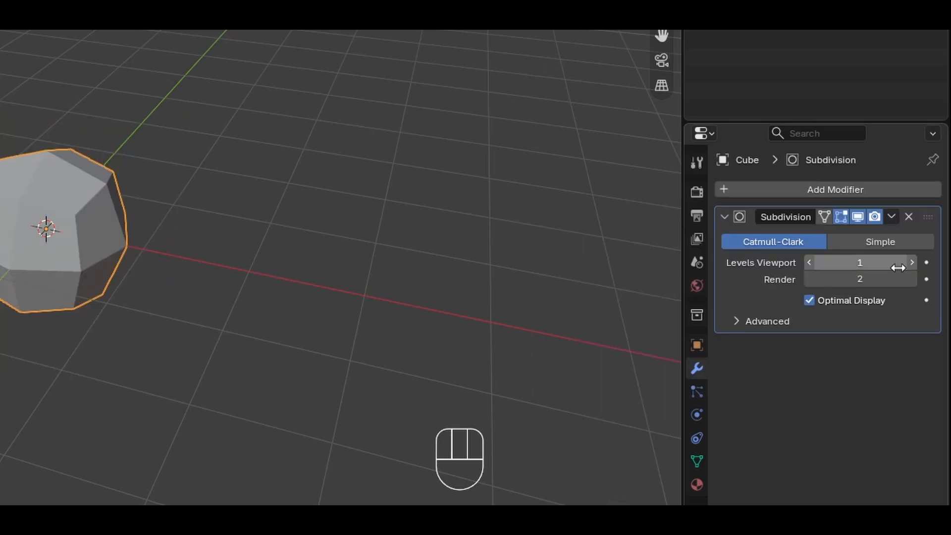
Set the Subdivision modifier to Simple with 5 viewport levels and 5 render levels
click(912, 262)
click(911, 263)
click(912, 262)
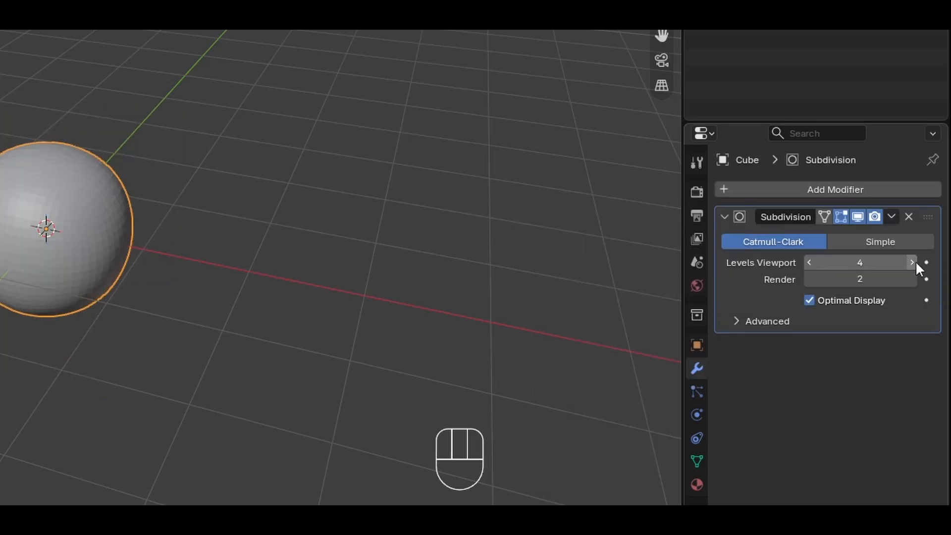
click(907, 241)
click(911, 264)
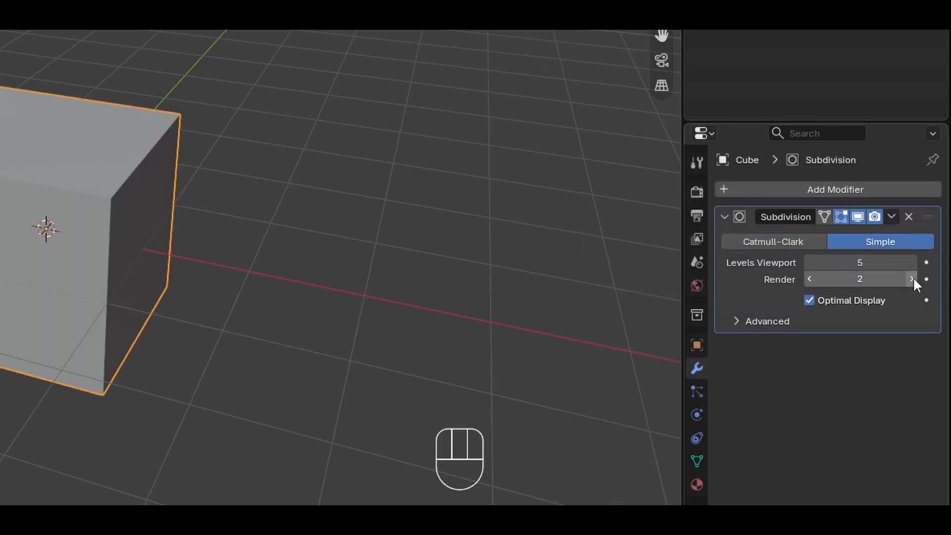
click(911, 278)
click(912, 279)
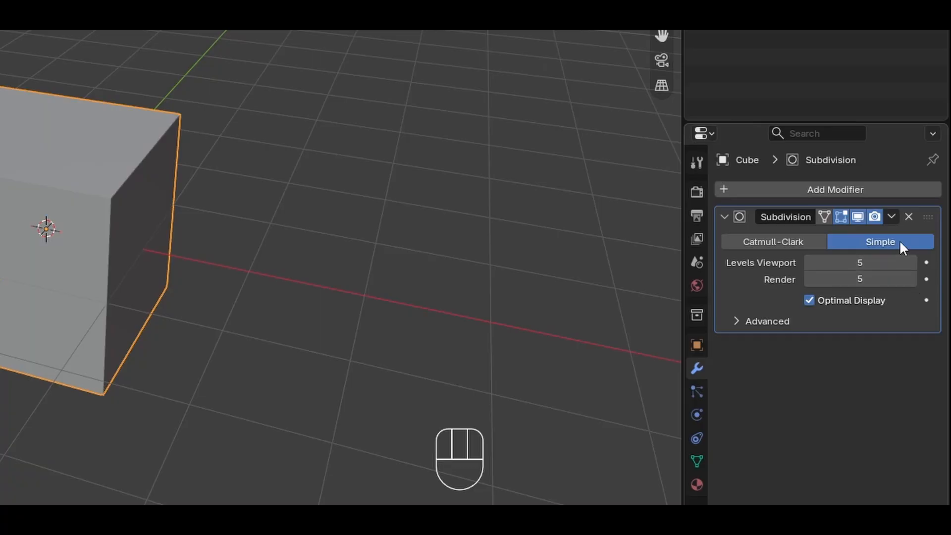
Apply the Subdivision modifier to the cube
click(891, 216)
click(878, 236)
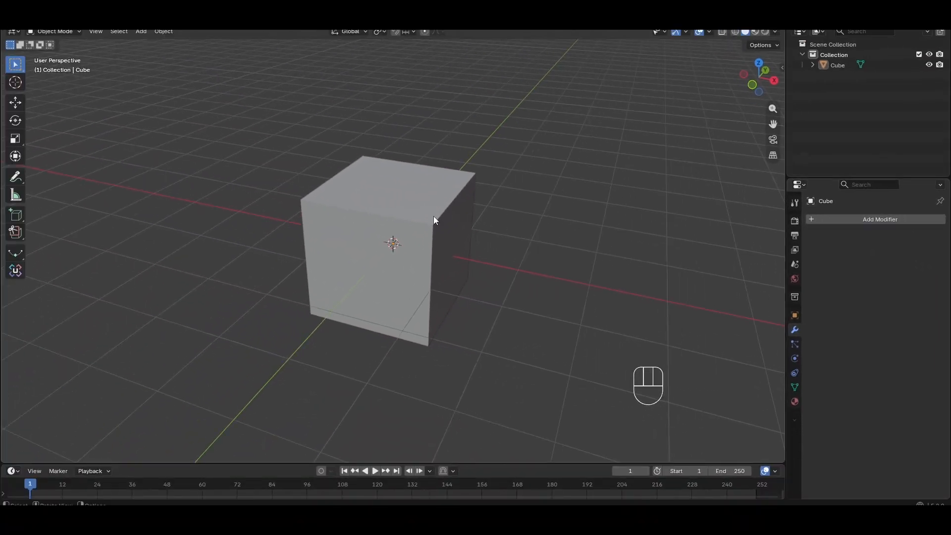
click(135, 206)
Inspect the subdivided cube's mesh density in Edit Mode
key(Tab)
scroll(495, 215, up, 5)
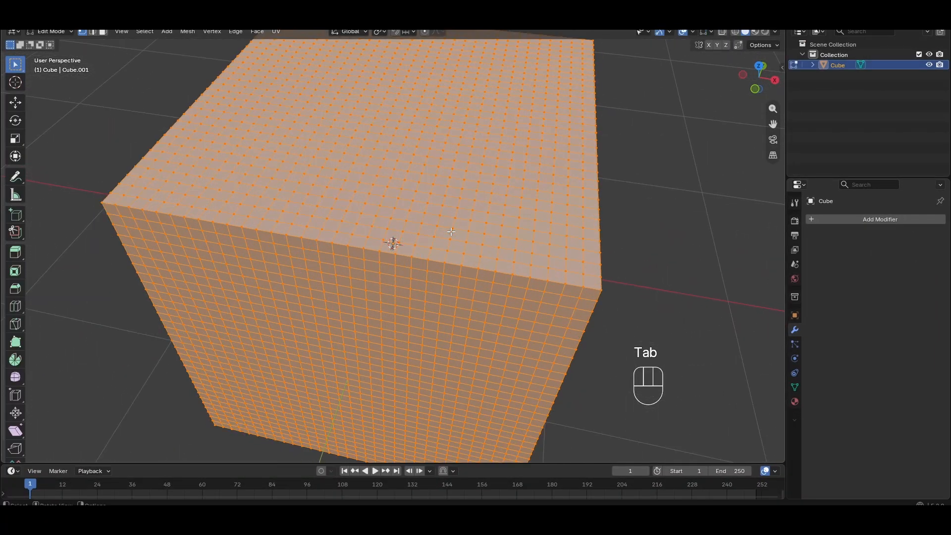
middle_drag(496, 240, 484, 225)
scroll(395, 221, down, 6)
scroll(435, 227, up, 4)
scroll(435, 226, up, 2)
scroll(457, 243, down, 5)
scroll(408, 245, down, 4)
scroll(524, 319, up, 4)
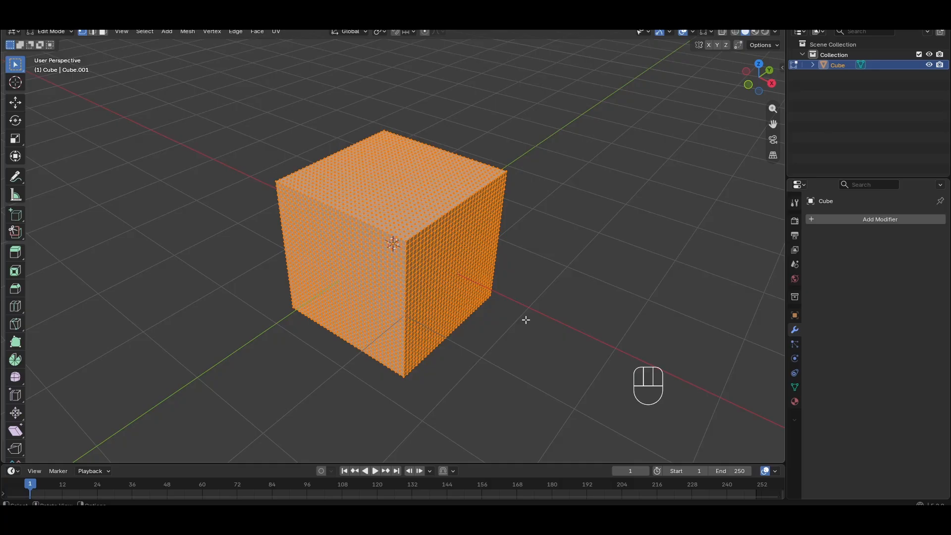
shift+right_click(666, 312)
key(Tab)
mouse_move(522, 318)
middle_down()
mouse_move(547, 312)
mouse_move(532, 313)
middle_up()
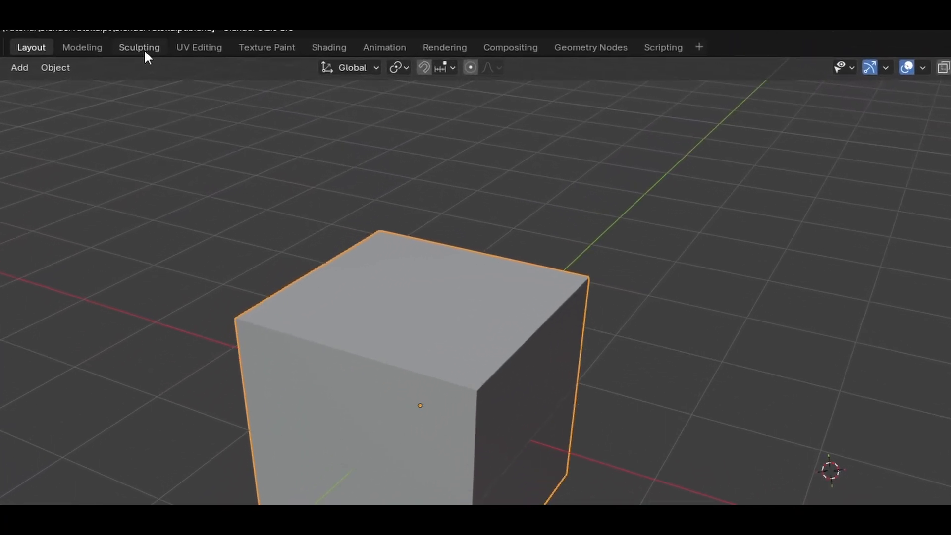
Switch to the Sculpting workspace and bring the cube into Sculpt Mode
click(142, 47)
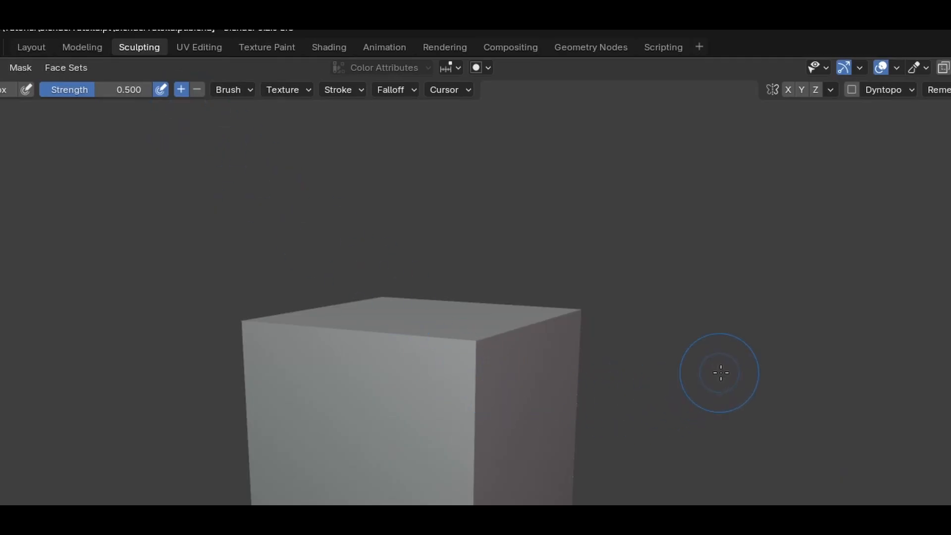
middle_drag(720, 372, 730, 402)
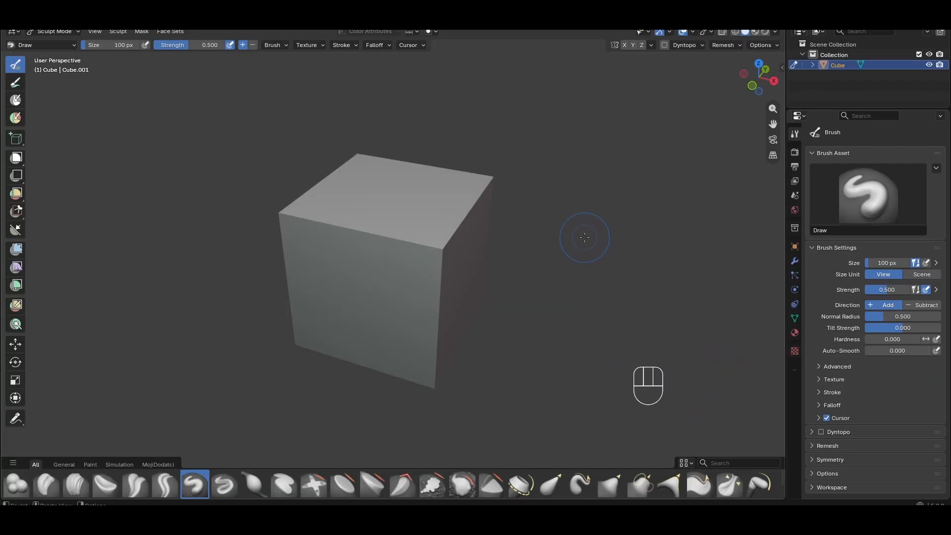
middle_drag(584, 237, 563, 225)
scroll(550, 234, up, 1)
key(Tab)
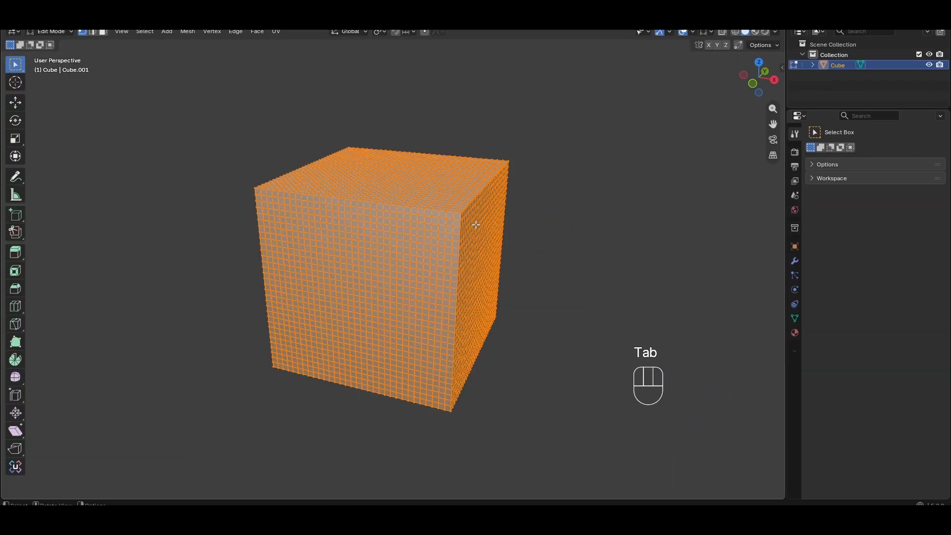
middle_drag(499, 253, 511, 255)
scroll(460, 245, up, 5)
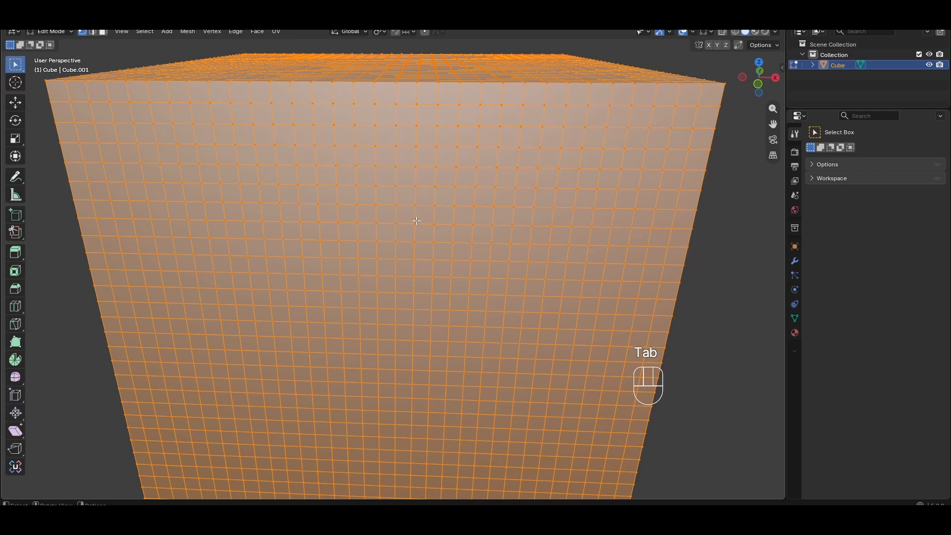
scroll(416, 220, down, 6)
mouse_move(419, 223)
middle_down()
mouse_move(480, 252)
mouse_move(551, 224)
middle_up()
key(Tab)
Set the remesh voxel size to about 0.022 m in front view and remesh the cube
key(r)
key(KP_1)
key(r)
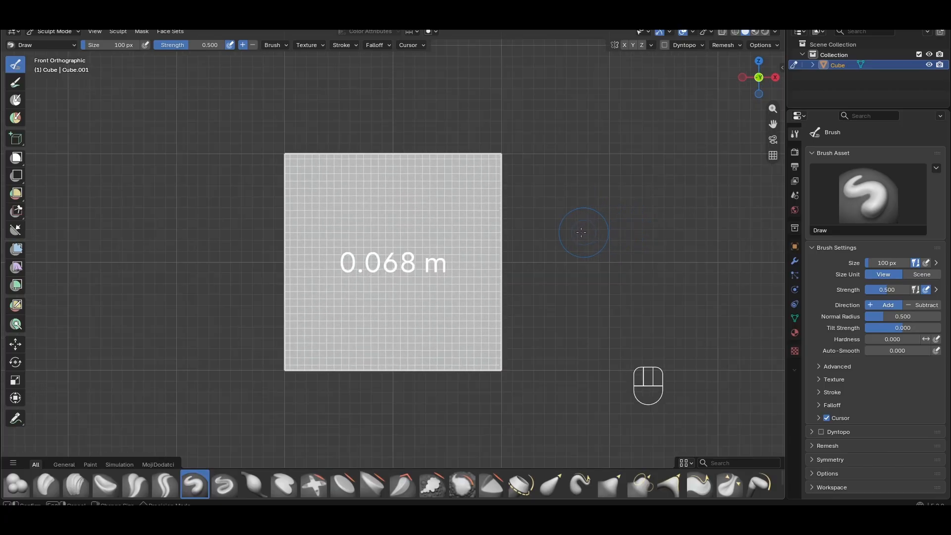
click(629, 232)
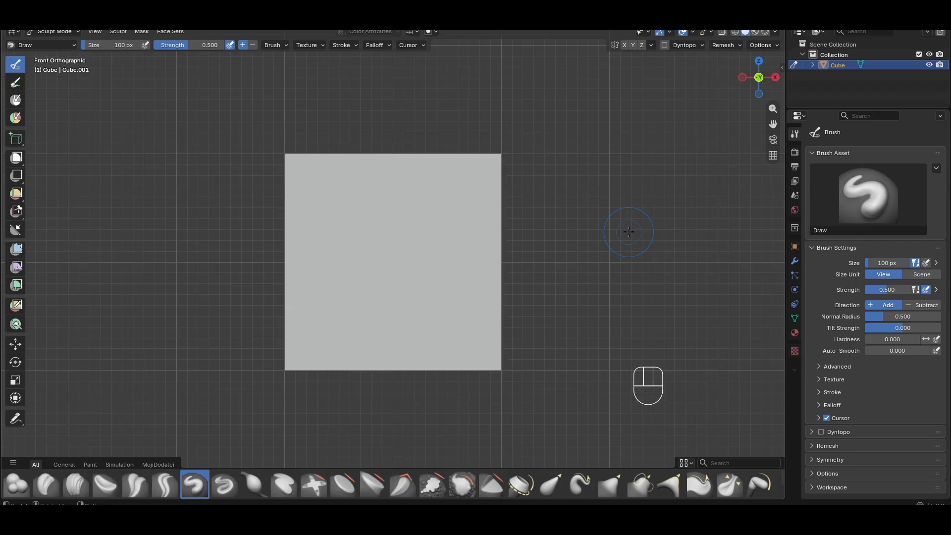
click(722, 46)
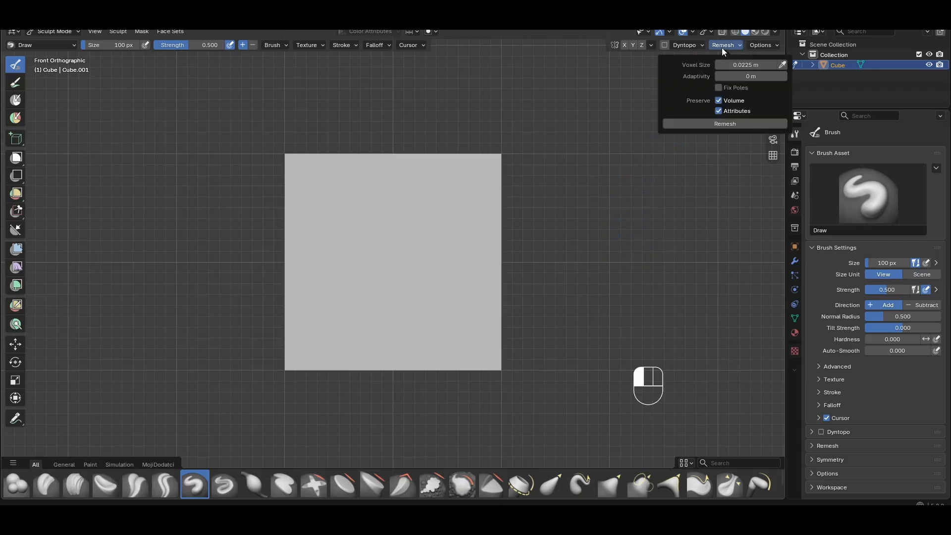
click(711, 124)
Inspect the remeshed cube from different angles
key(Tab)
middle_drag(620, 185, 537, 227)
scroll(471, 268, down, 5)
key(Tab)
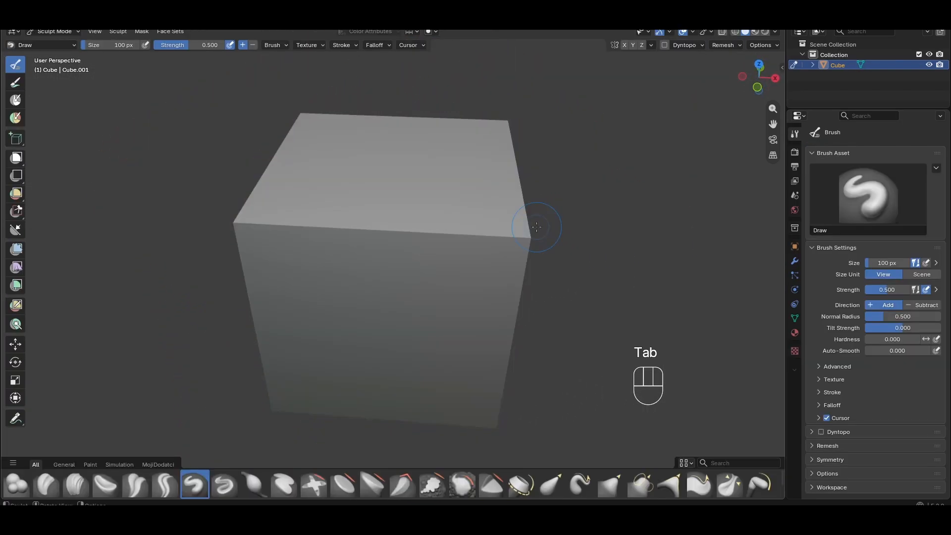
scroll(537, 226, down, 5)
shift+middle_drag(516, 210, 505, 225)
scroll(548, 251, up, 2)
middle_drag(549, 251, 436, 241)
scroll(436, 240, up, 1)
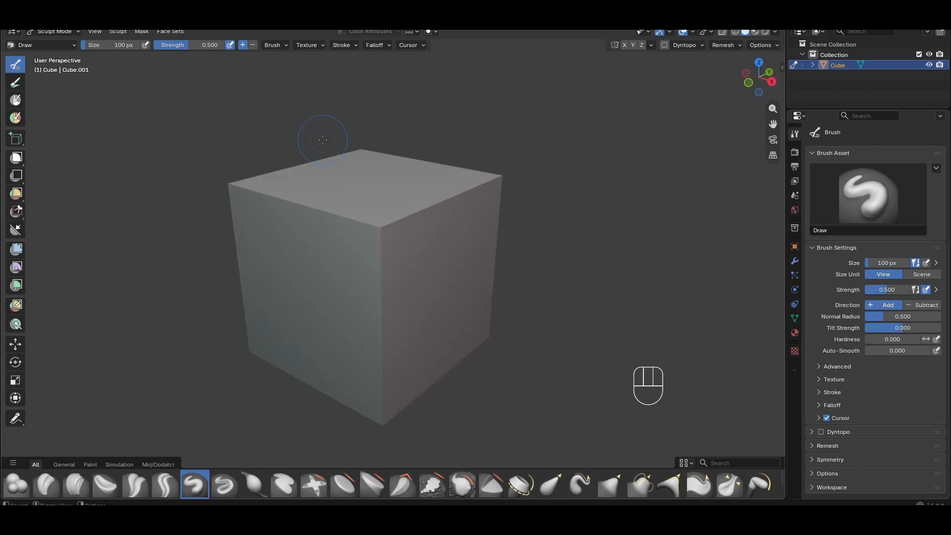
Set the Draw brush size to 166 px and its strength to 0.238
drag(185, 46, 168, 47)
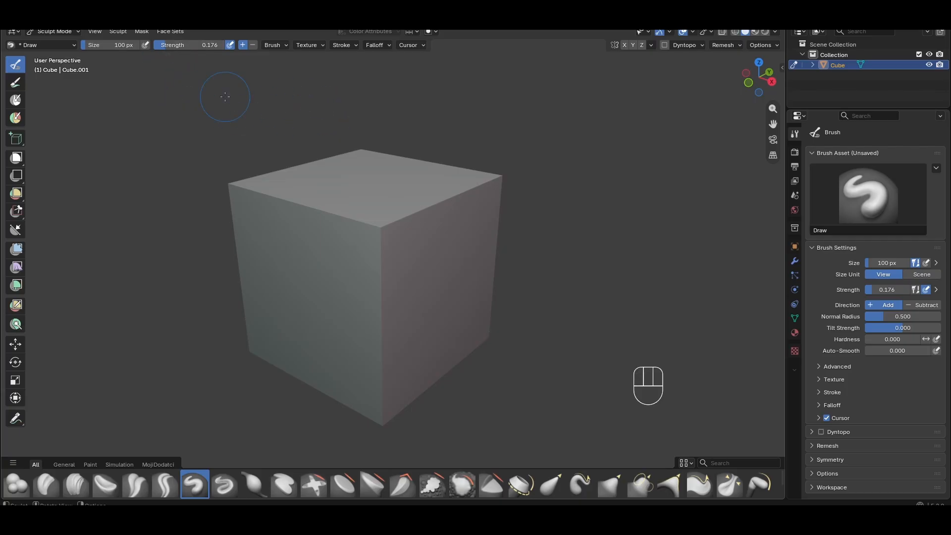
middle_drag(223, 95, 324, 214)
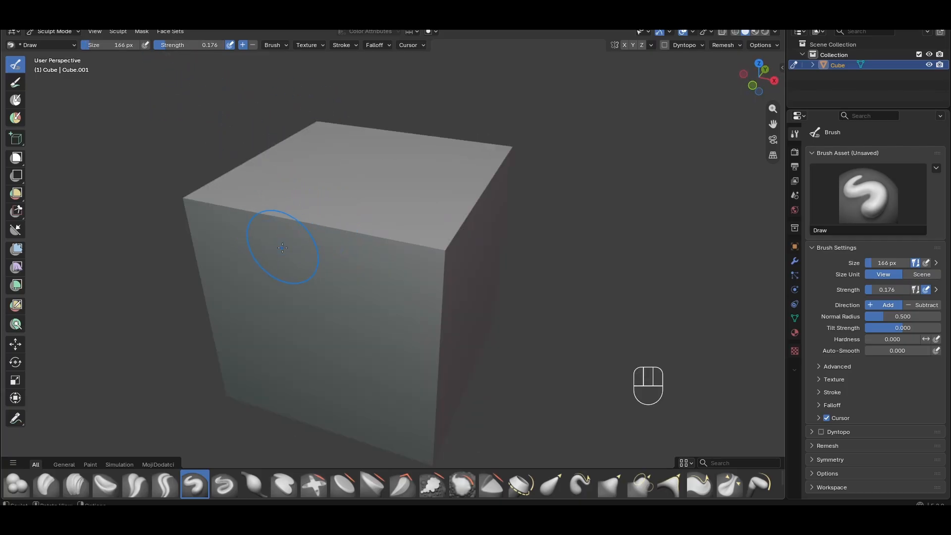
drag(165, 46, 161, 46)
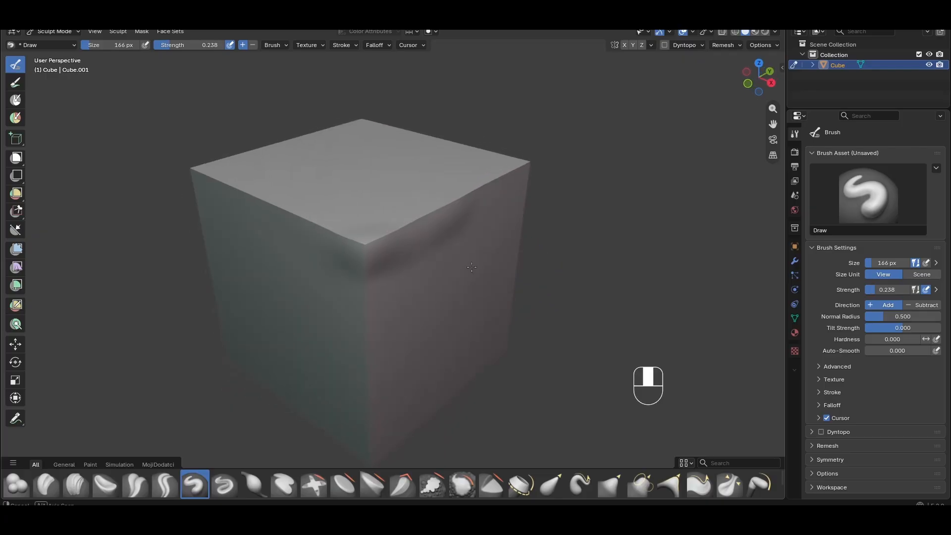
Sculpt strokes along the cube's top edges with the Draw brush, enlarging it to about 346 px
middle_drag(471, 267, 364, 254)
key(f)
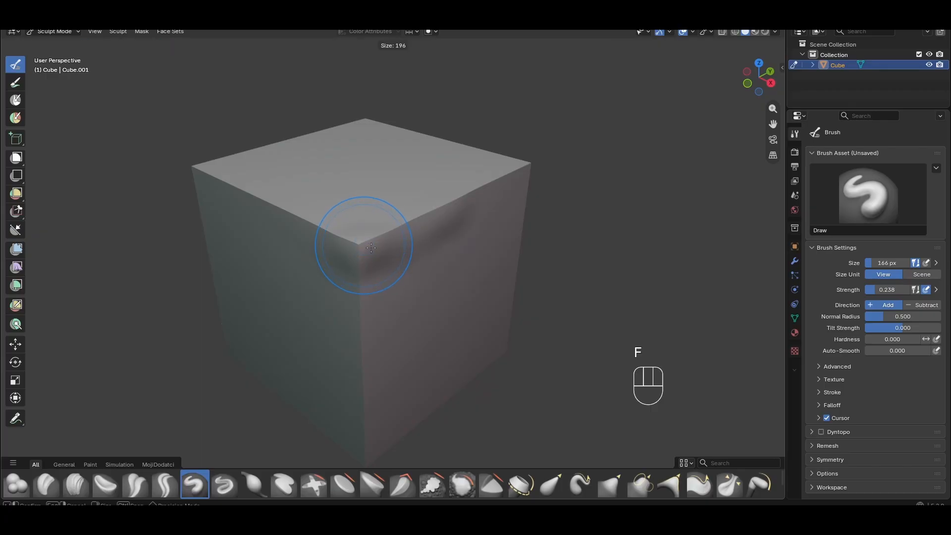
click(407, 244)
mouse_move(407, 244)
middle_down()
mouse_move(442, 253)
mouse_move(382, 244)
mouse_move(356, 265)
middle_up()
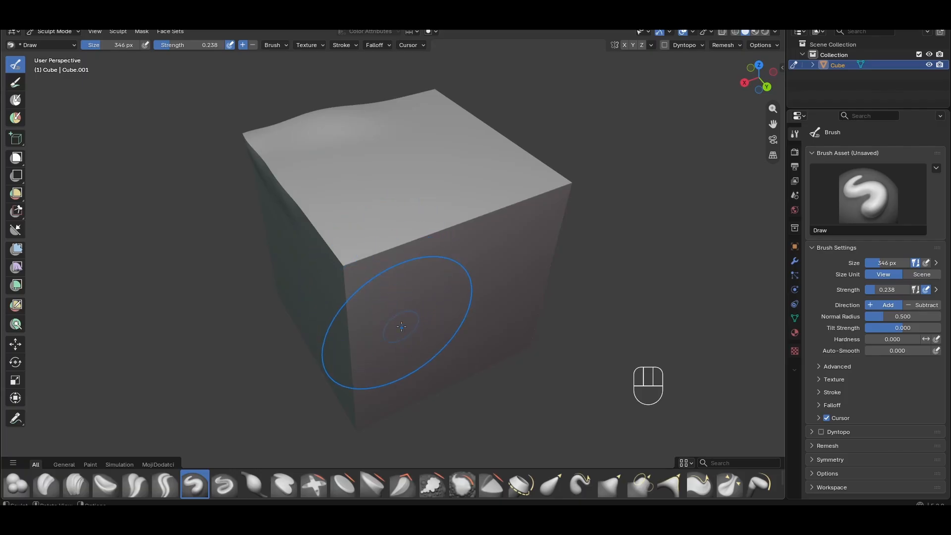
middle_drag(391, 337, 474, 269)
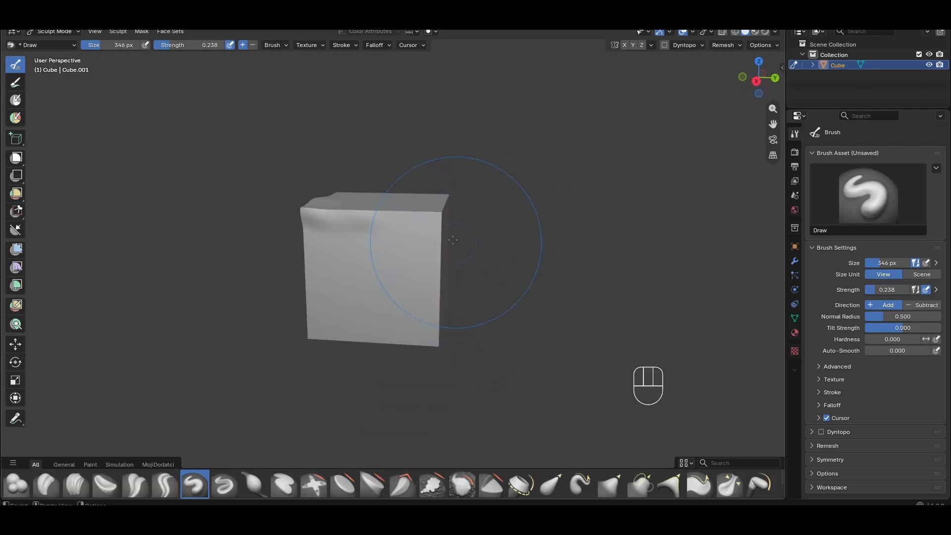
middle_drag(423, 301, 372, 260)
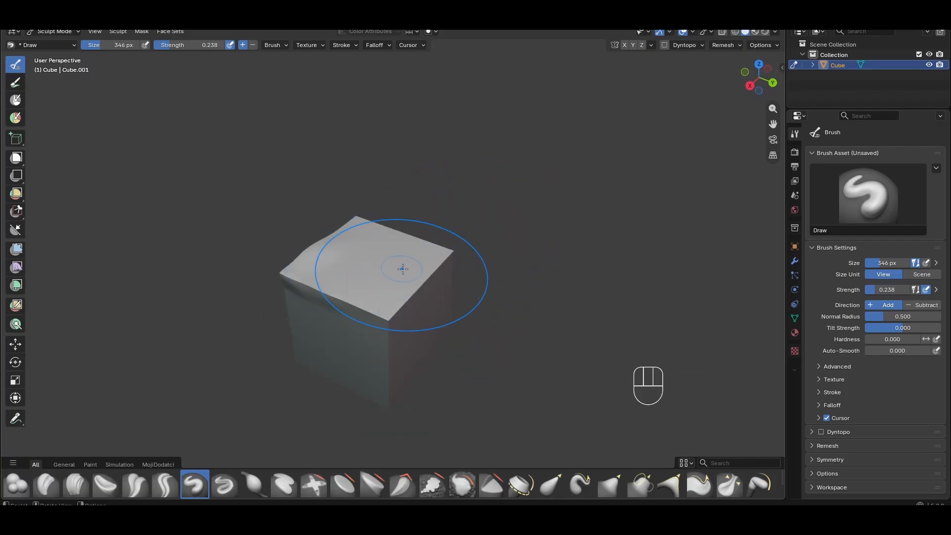
Raise a bump on the cube's top with the Draw brush at 222 px size and about 0.534 strength
key(f)
click(383, 259)
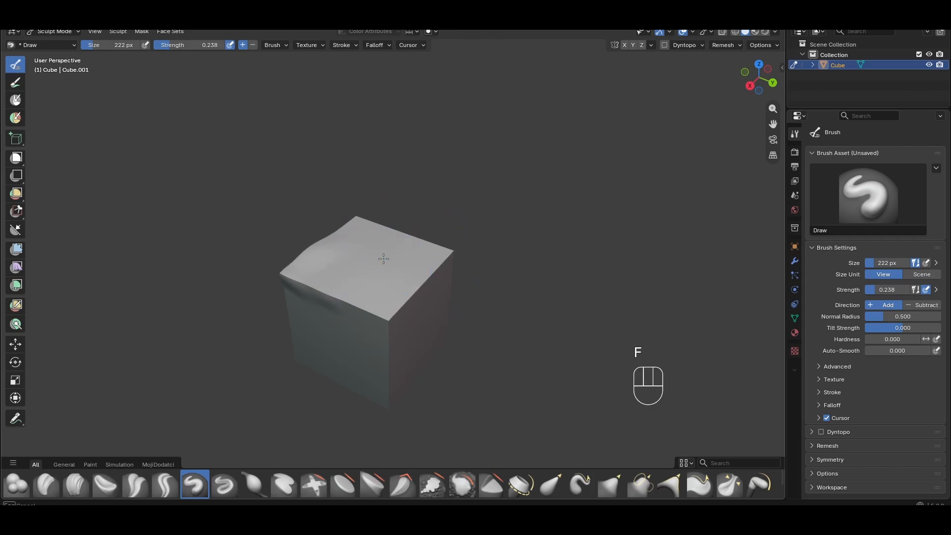
drag(179, 45, 201, 45)
drag(384, 257, 369, 256)
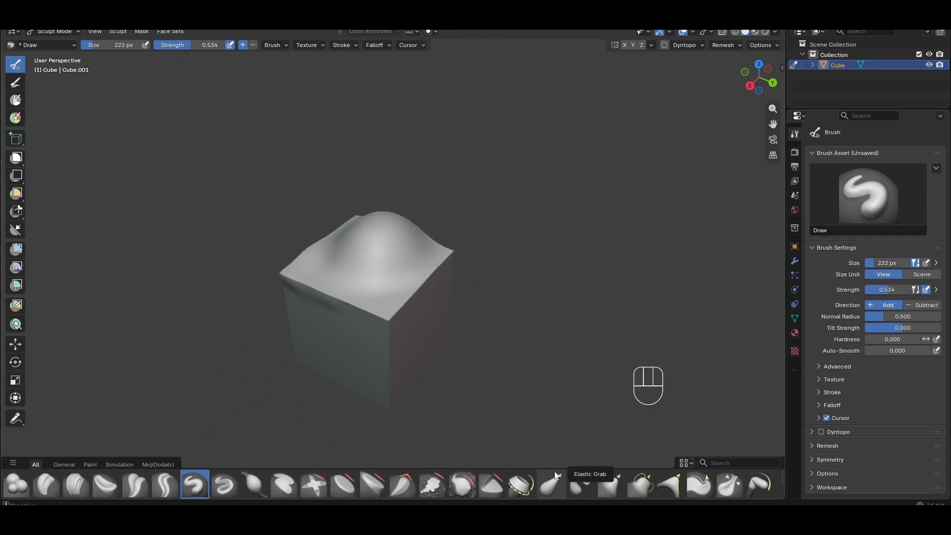
Switch to the Elastic Grab brush and pull the top bump upward into a tall peak
click(545, 485)
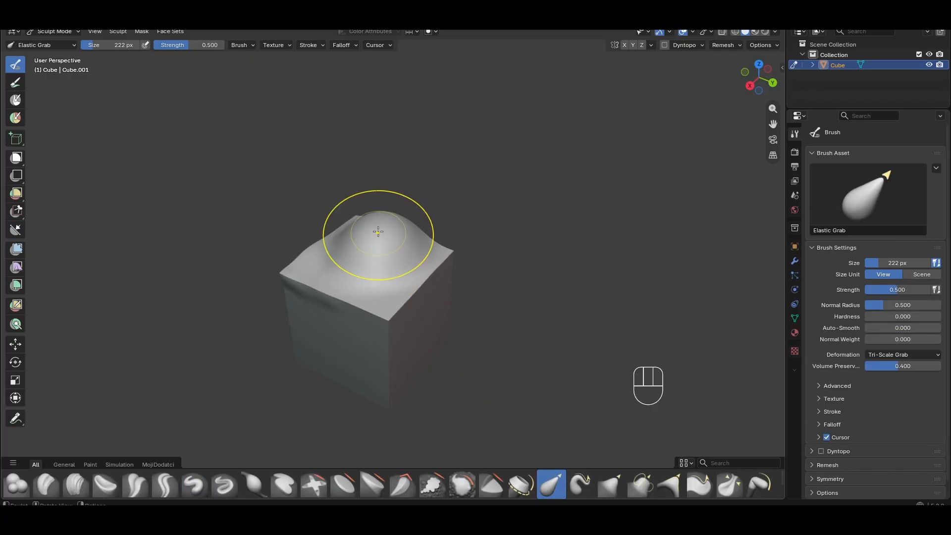
drag(377, 233, 378, 188)
scroll(422, 194, up, 4)
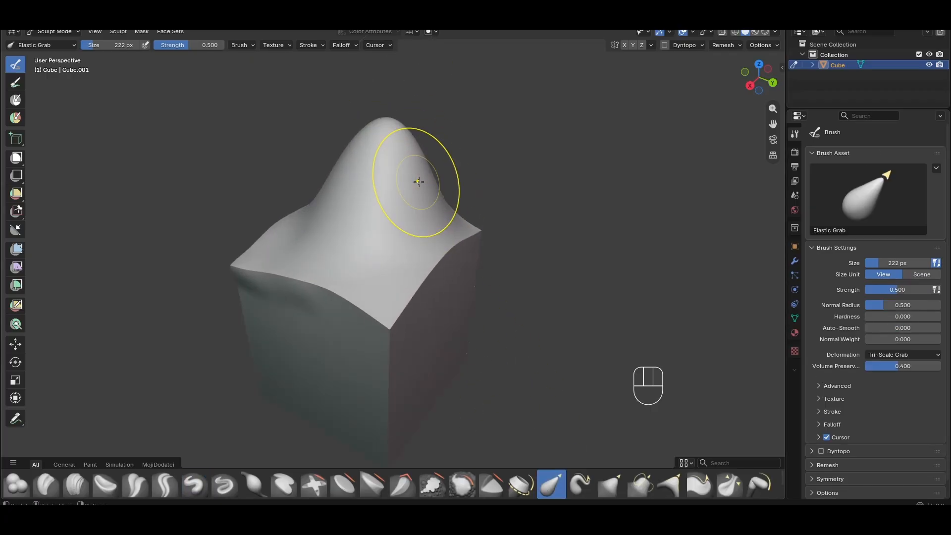
shift+middle_drag(416, 182, 433, 231)
drag(427, 218, 418, 187)
scroll(418, 186, up, 1)
shift+middle_drag(418, 184, 403, 302)
scroll(402, 297, down, 3)
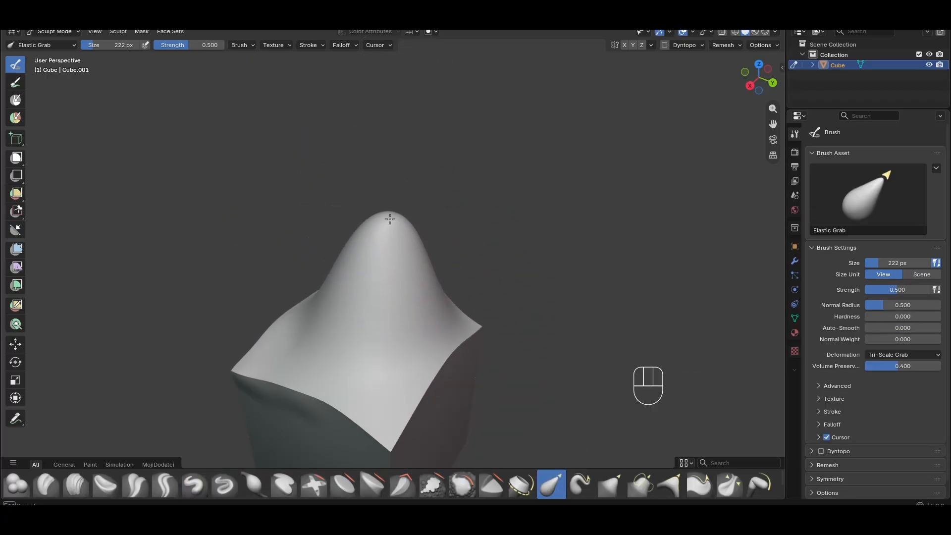
Reshape the peak with Elastic Grab strokes from several angles, bending its tip over
drag(391, 220, 397, 143)
drag(390, 191, 379, 97)
mouse_move(428, 203)
middle_down()
mouse_move(395, 221)
mouse_move(400, 226)
mouse_move(338, 200)
middle_up()
mouse_move(505, 225)
middle_down()
mouse_move(424, 261)
mouse_move(415, 284)
middle_up()
shift+drag(402, 195, 408, 192)
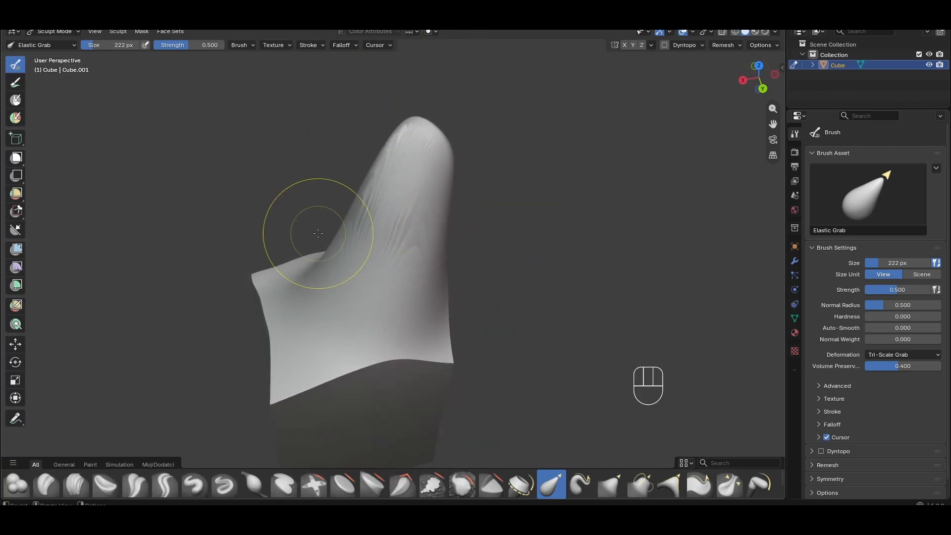
middle_drag(384, 280, 418, 263)
shift+drag(391, 166, 382, 198)
mouse_move(455, 232)
middle_down()
mouse_move(494, 233)
mouse_move(418, 189)
mouse_move(406, 198)
mouse_move(425, 221)
middle_up()
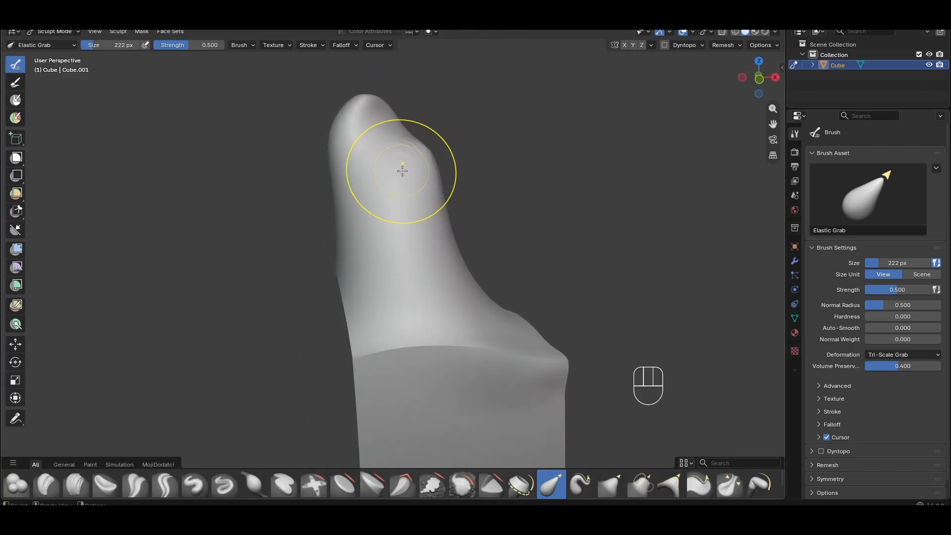
drag(401, 170, 522, 87)
middle_drag(442, 172, 378, 212)
middle_drag(160, 166, 376, 255)
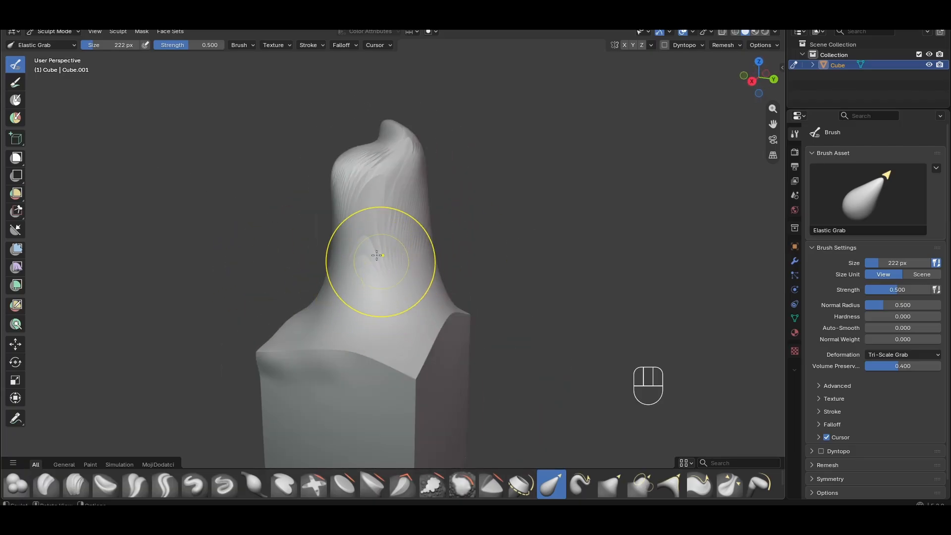
middle_drag(436, 234, 244, 220)
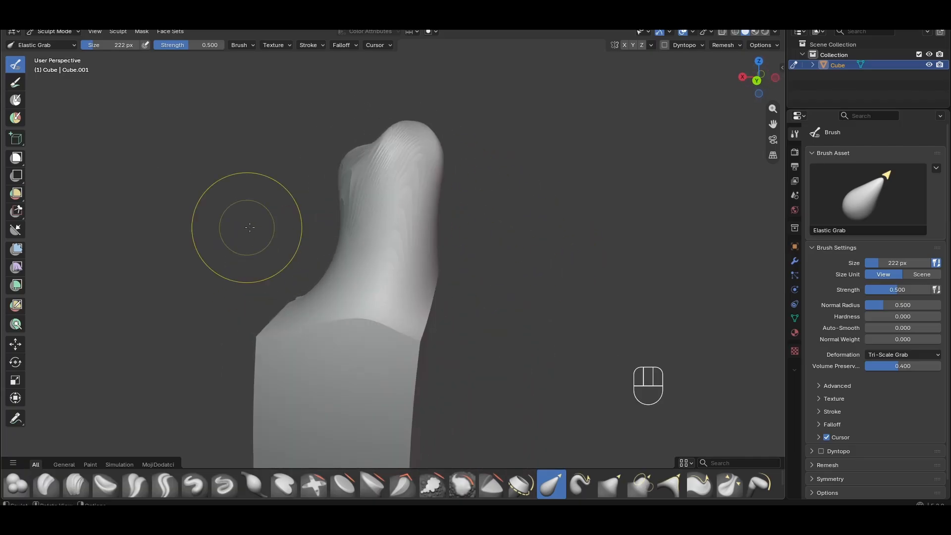
Inspect the sculpted shape's mesh density in Edit Mode from several angles
key(Tab)
key(Tab)
key(Tab)
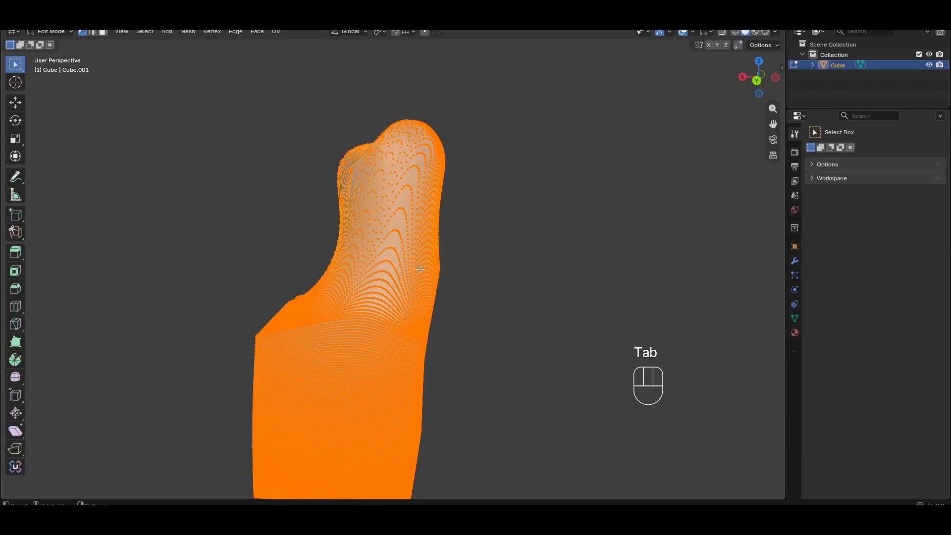
shift+middle_drag(400, 254, 473, 146)
scroll(395, 233, up, 3)
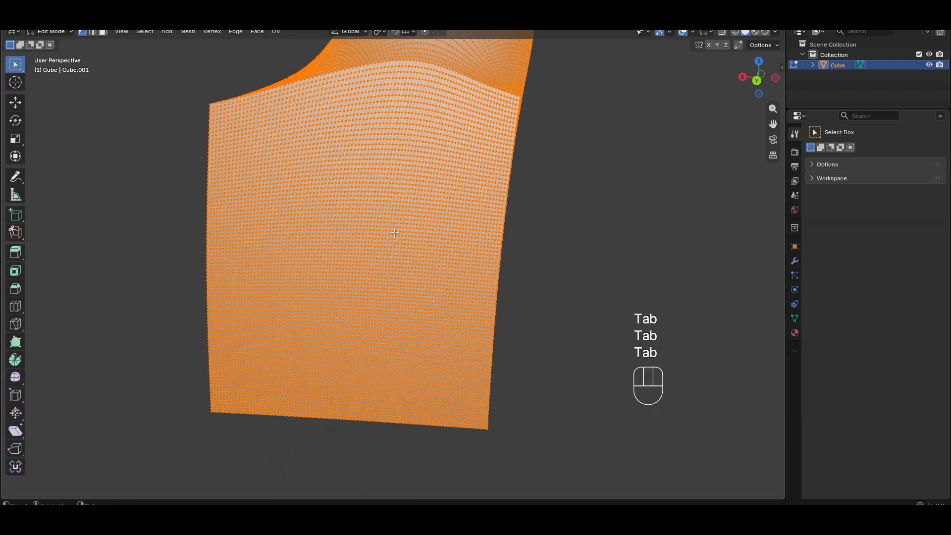
shift+middle_drag(407, 174, 342, 493)
middle_drag(429, 271, 536, 272)
scroll(366, 224, up, 5)
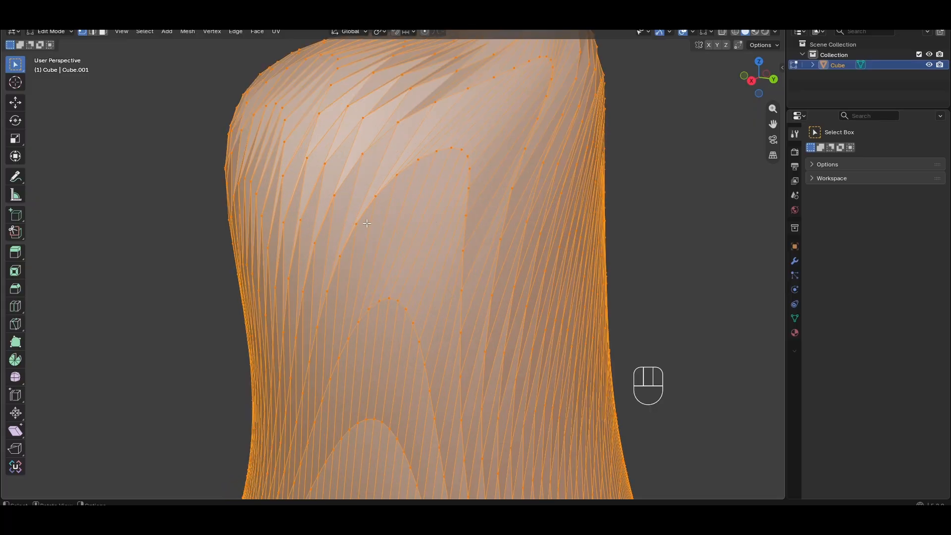
scroll(396, 221, down, 8)
key(Tab)
mouse_move(453, 282)
shift+middle_down()
mouse_move(456, 234)
mouse_move(394, 188)
shift+middle_up()
scroll(433, 239, up, 3)
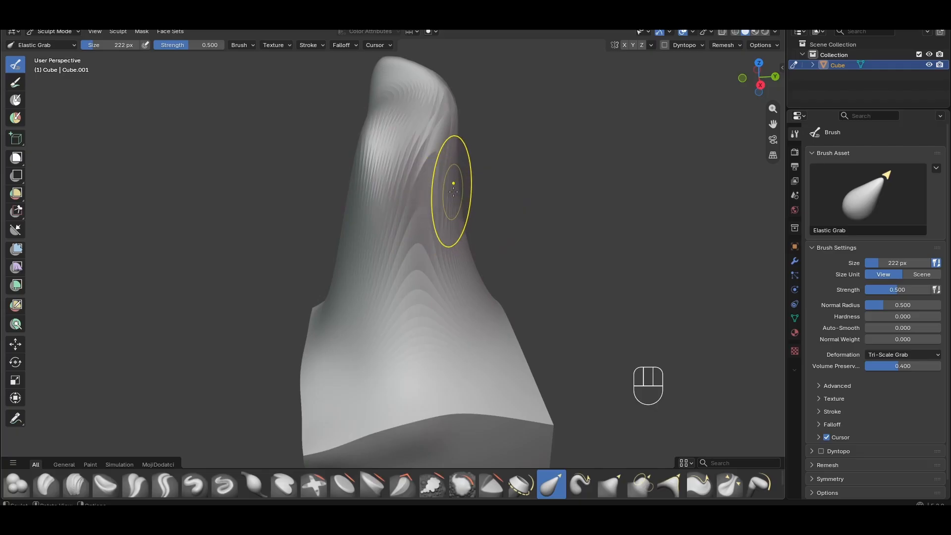
middle_drag(453, 191, 435, 192)
key(Tab)
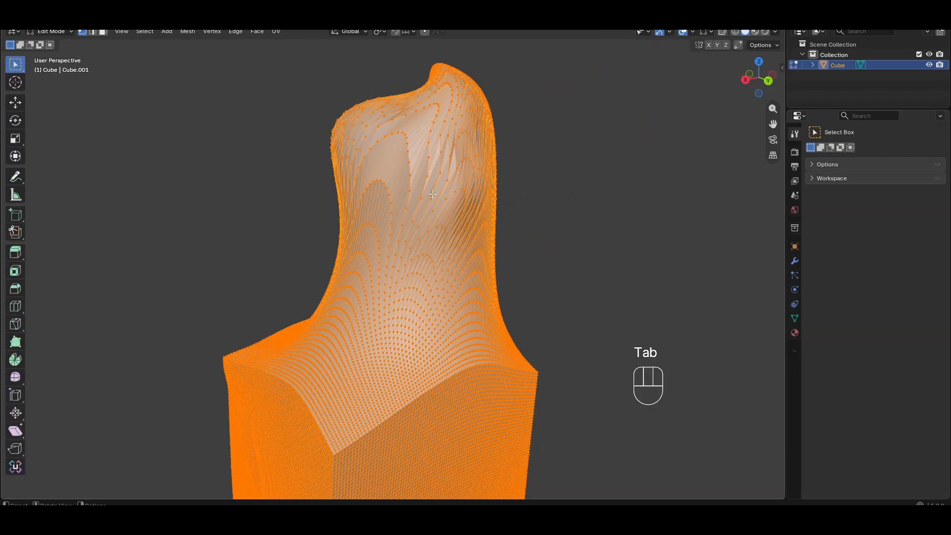
key(Tab)
middle_drag(530, 222, 560, 214)
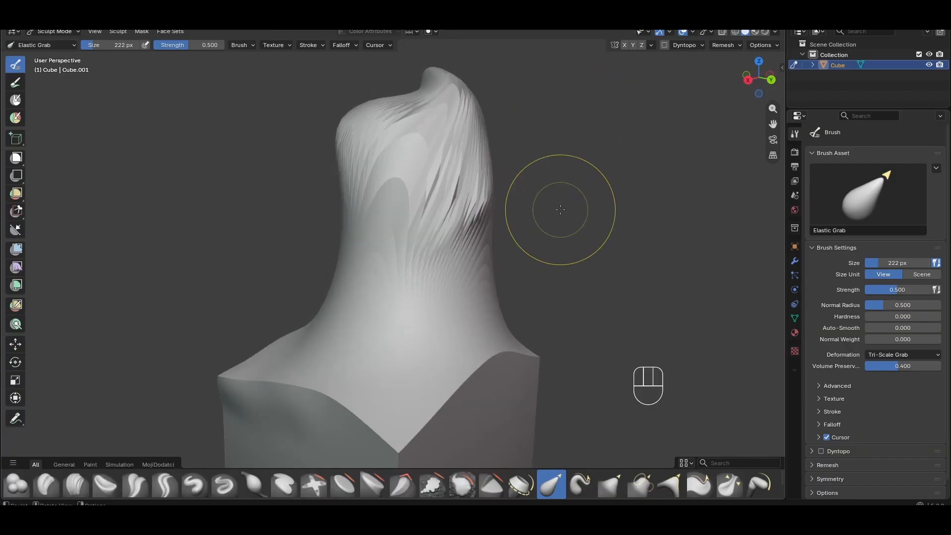
Set the remesh voxel size to about 0.021 m in the viewport
key(r)
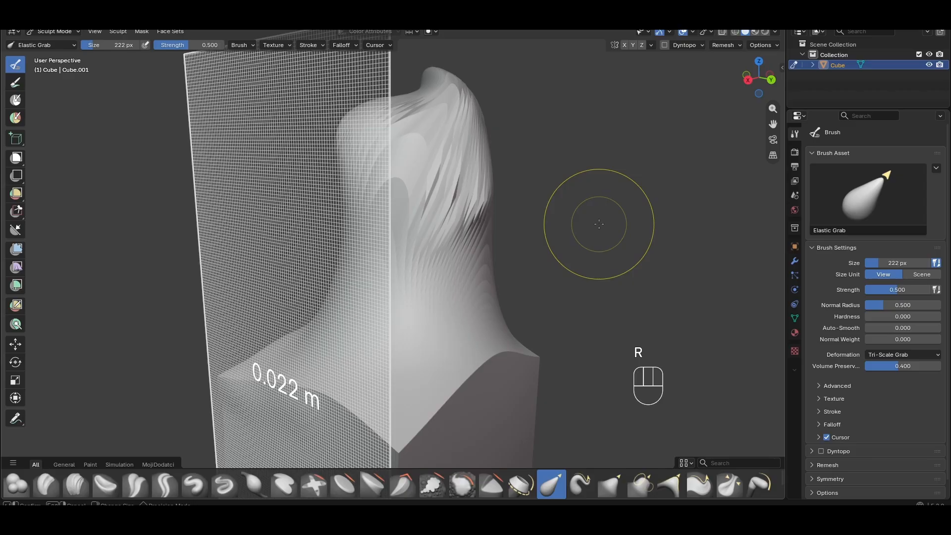
click(601, 232)
middle_drag(600, 230, 633, 235)
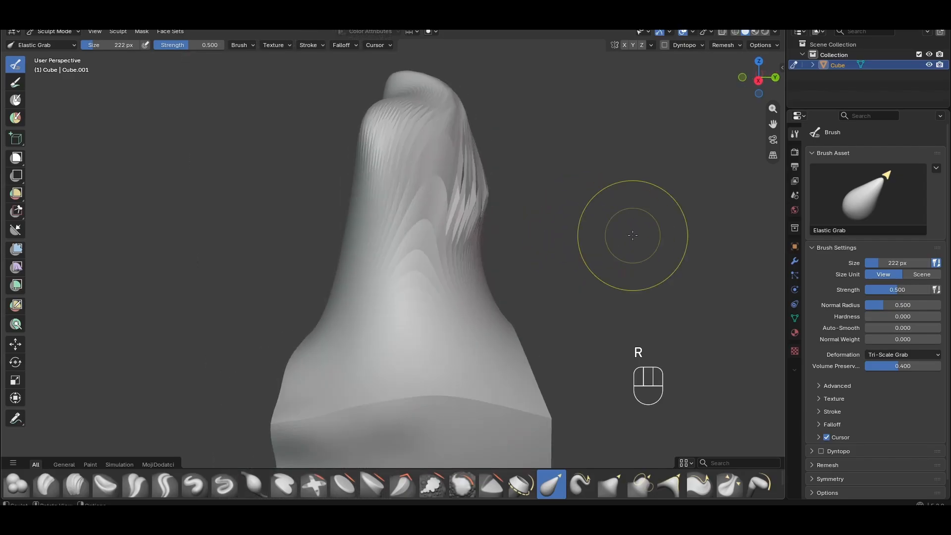
key(r)
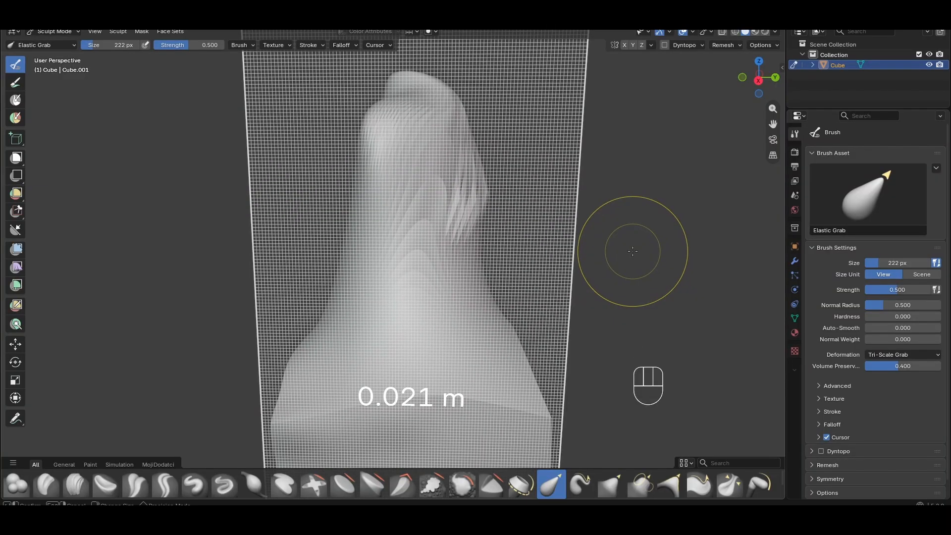
click(632, 251)
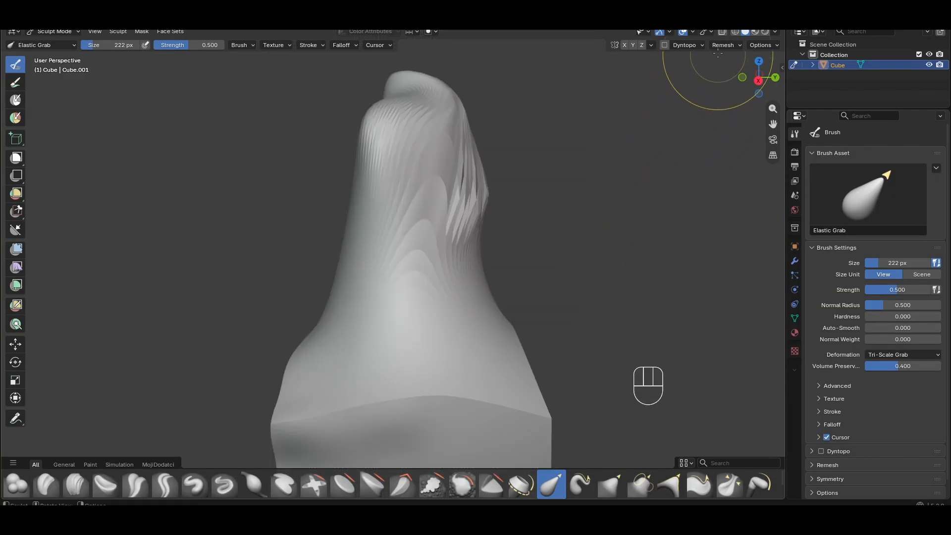
Examine the stretched topology on the peak up close in Edit Mode
scroll(476, 198, up, 3)
shift+middle_drag(479, 199, 446, 293)
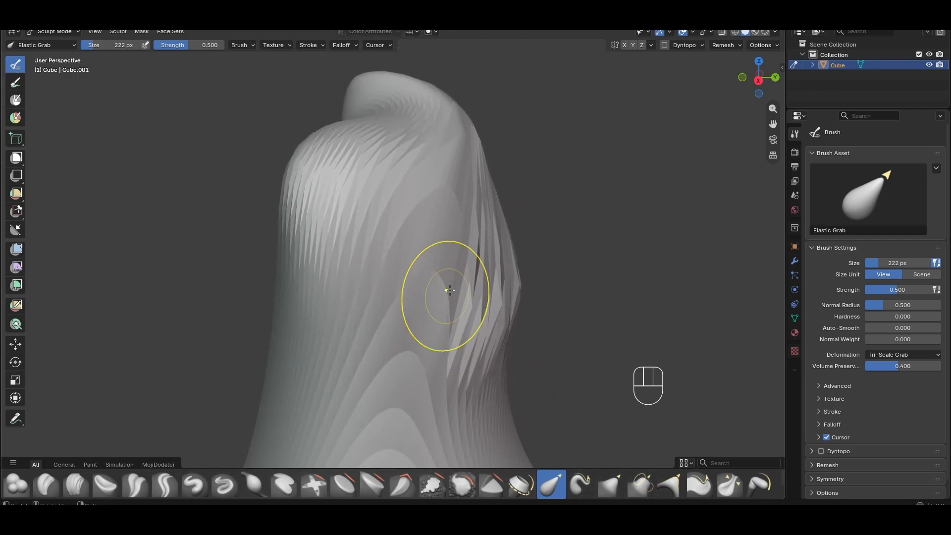
key(Tab)
scroll(393, 308, up, 2)
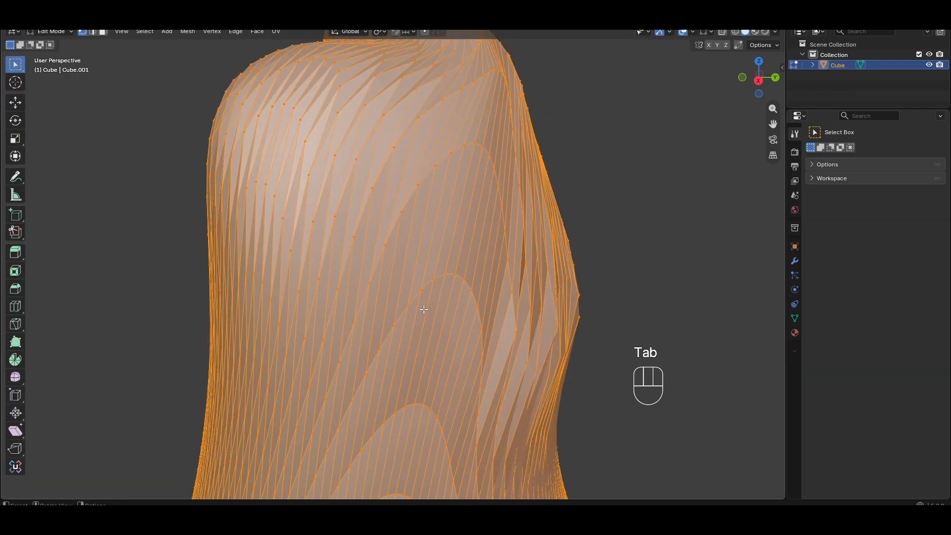
scroll(424, 308, up, 2)
scroll(487, 227, down, 5)
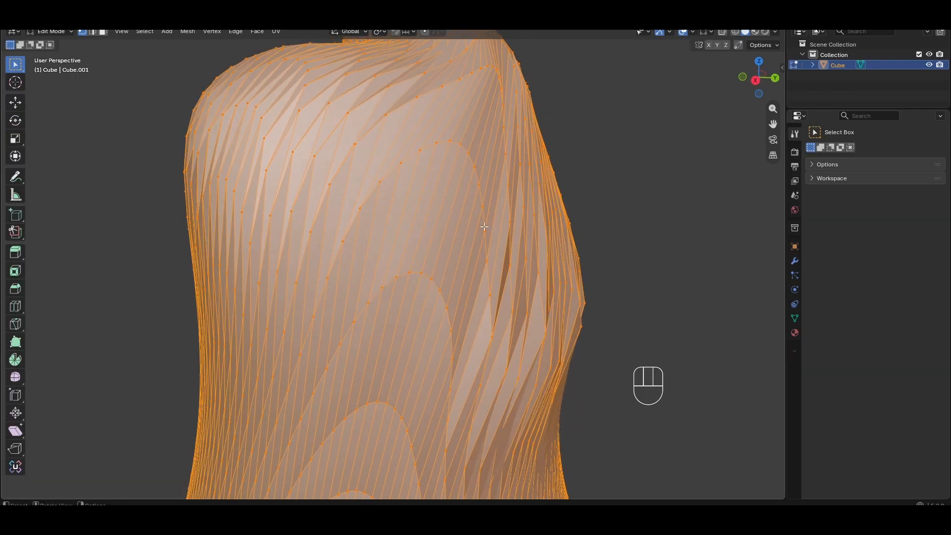
key(Tab)
mouse_move(482, 287)
shift+middle_down()
mouse_move(496, 193)
mouse_move(500, 208)
shift+middle_up()
scroll(454, 273, up, 2)
key(Tab)
mouse_move(480, 267)
middle_down()
mouse_move(510, 243)
mouse_move(432, 274)
middle_up()
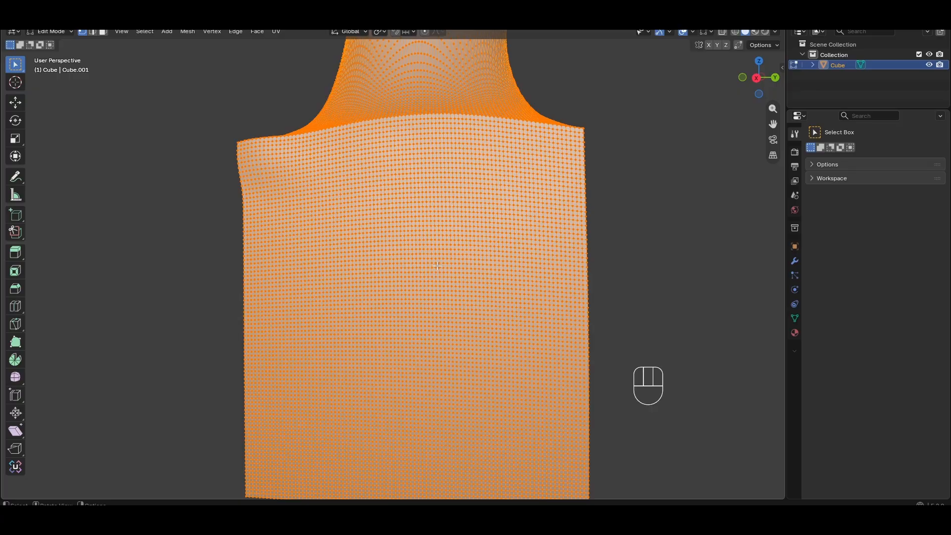
scroll(436, 266, down, 4)
shift+middle_drag(478, 193, 472, 325)
scroll(490, 208, up, 4)
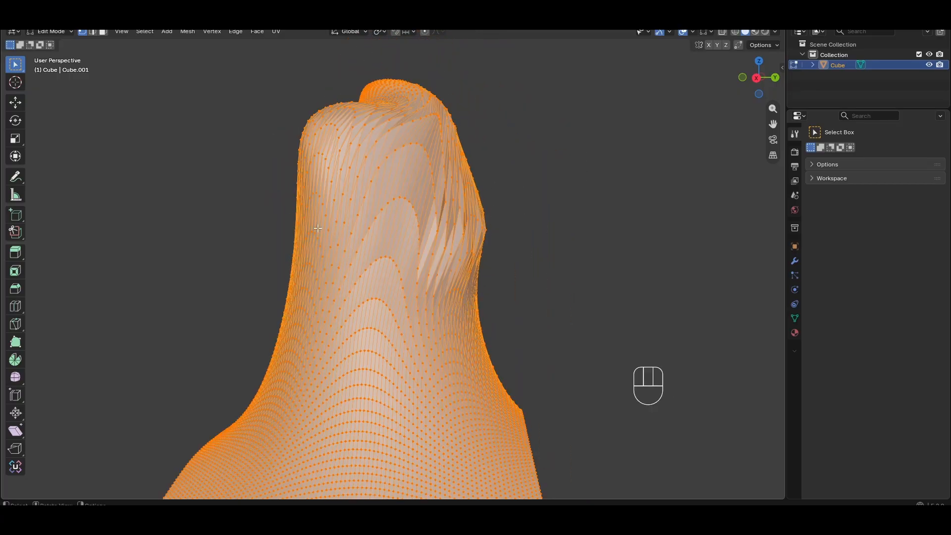
key(Tab)
Remesh the sculpted object with the 0.0213 m voxel size
click(726, 44)
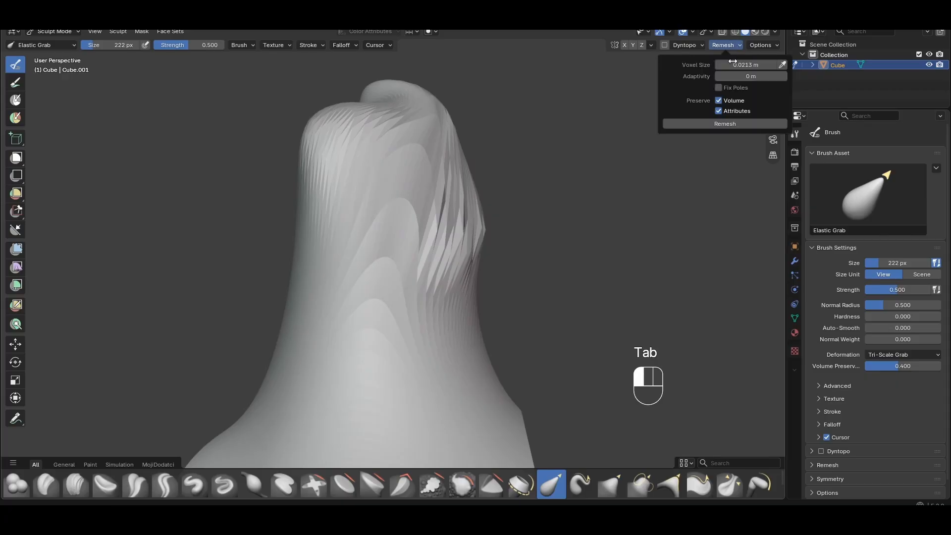
click(727, 127)
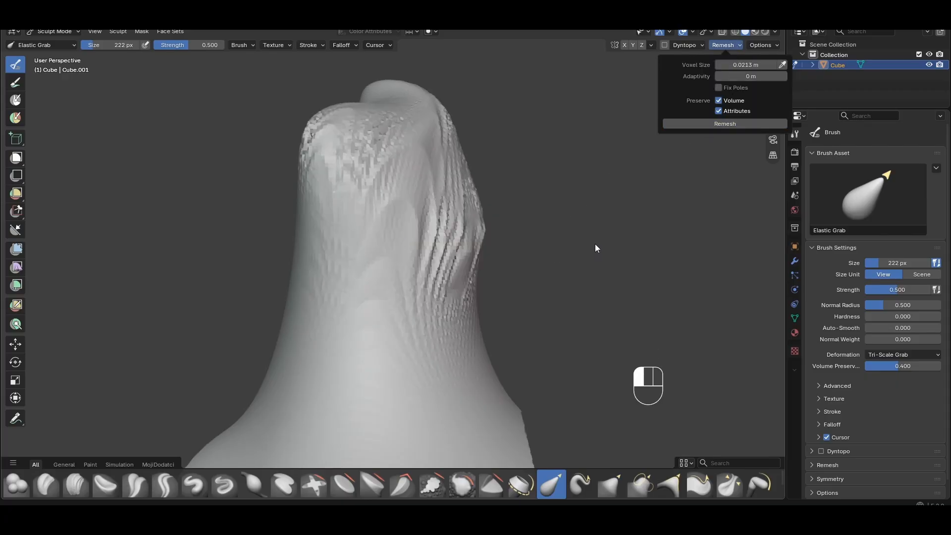
Inspect the remeshed topology in Edit Mode and return to Sculpt Mode
key(Tab)
scroll(484, 258, up, 3)
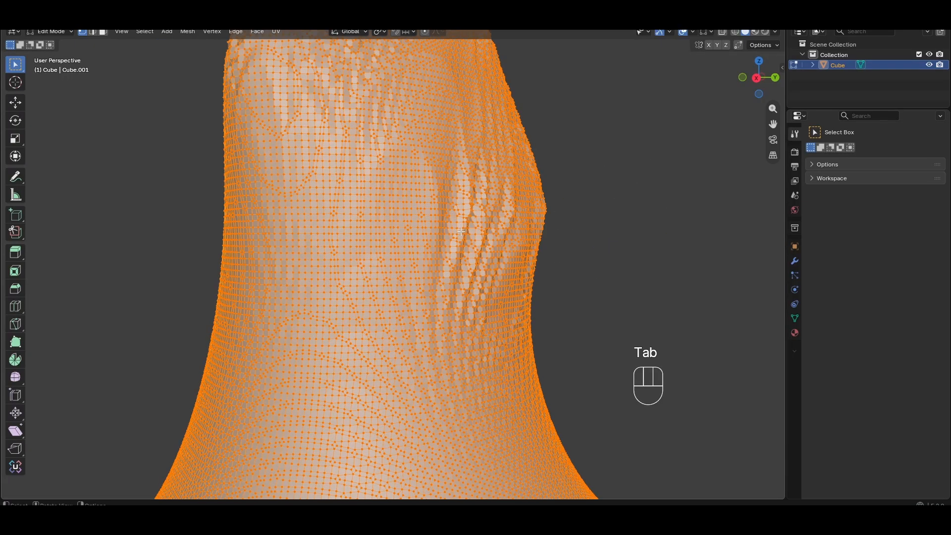
middle_drag(414, 233, 349, 246)
scroll(431, 193, down, 4)
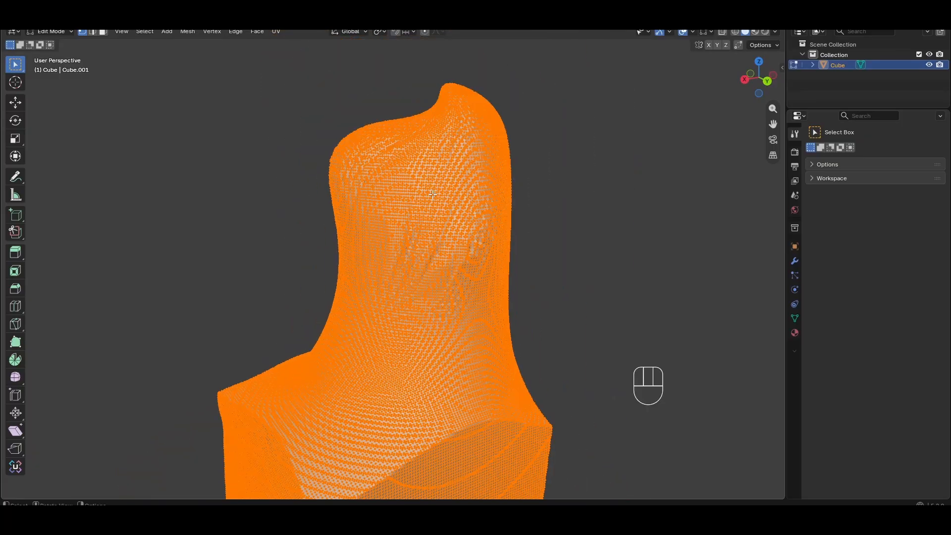
shift+middle_drag(460, 223, 474, 109)
scroll(479, 236, down, 3)
middle_drag(479, 235, 524, 227)
scroll(448, 236, up, 6)
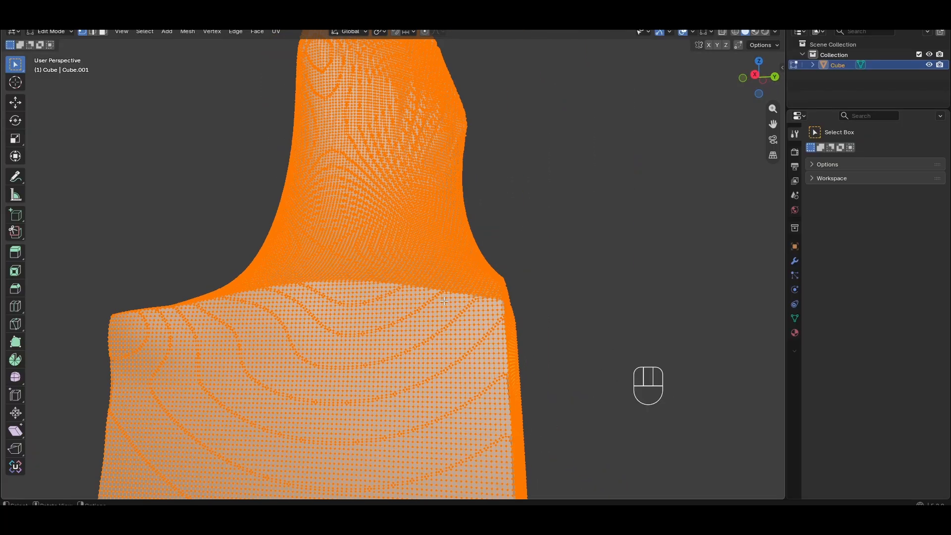
scroll(449, 236, up, 3)
key(Tab)
Smooth and reshape the peak's neck and sides with Elastic Grab strokes
mouse_move(476, 173)
middle_down()
mouse_move(448, 232)
mouse_move(389, 292)
middle_up()
scroll(389, 293, down, 6)
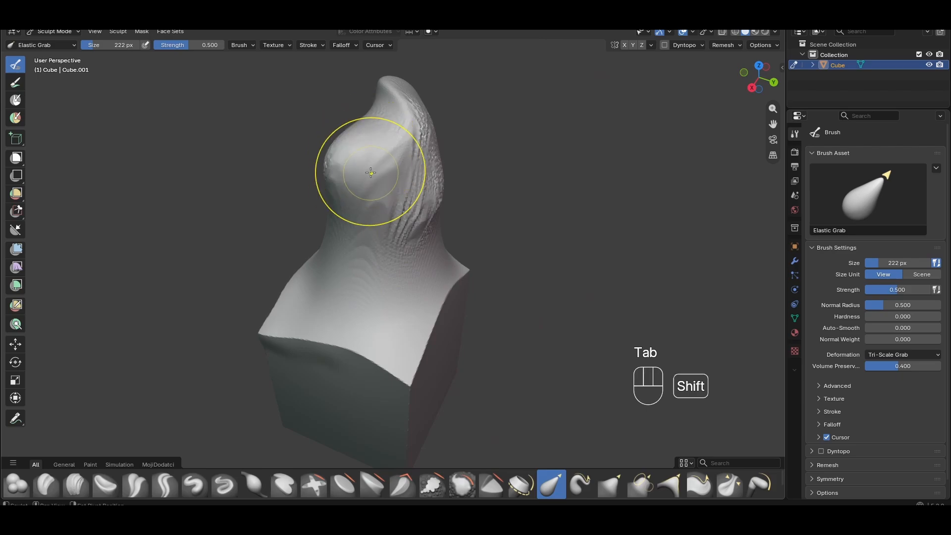
middle_drag(486, 190, 439, 182)
mouse_move(410, 148)
shift+mouse_down()
mouse_move(392, 174)
mouse_move(418, 202)
shift+mouse_up()
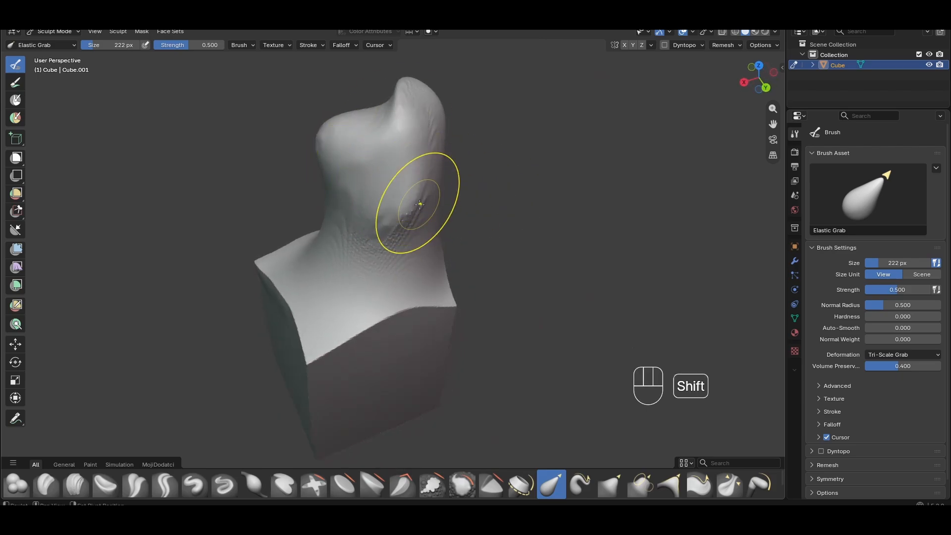
middle_drag(428, 202, 390, 202)
shift+drag(390, 202, 348, 210)
middle_drag(348, 209, 277, 193)
shift+drag(344, 189, 368, 187)
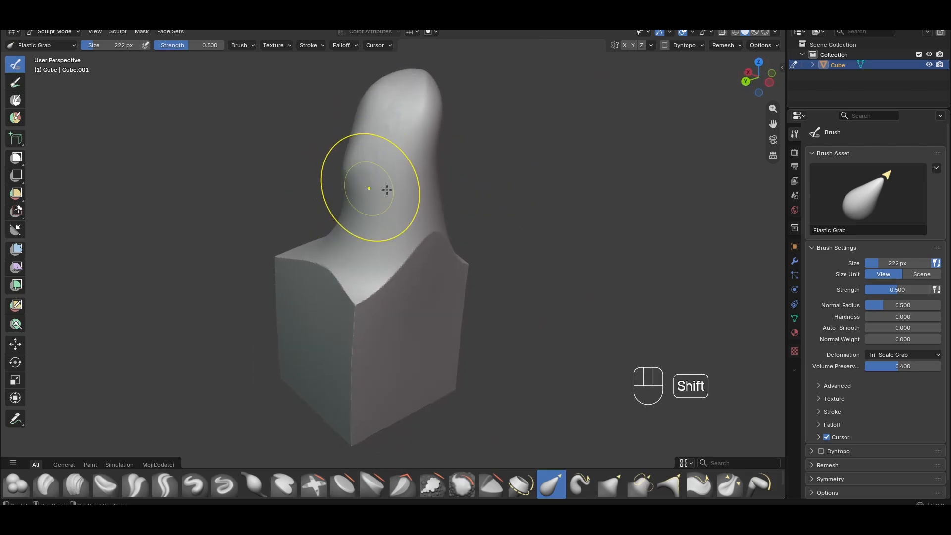
middle_drag(391, 189, 408, 191)
mouse_move(408, 191)
shift+middle_down()
mouse_move(381, 228)
mouse_move(345, 113)
shift+middle_up()
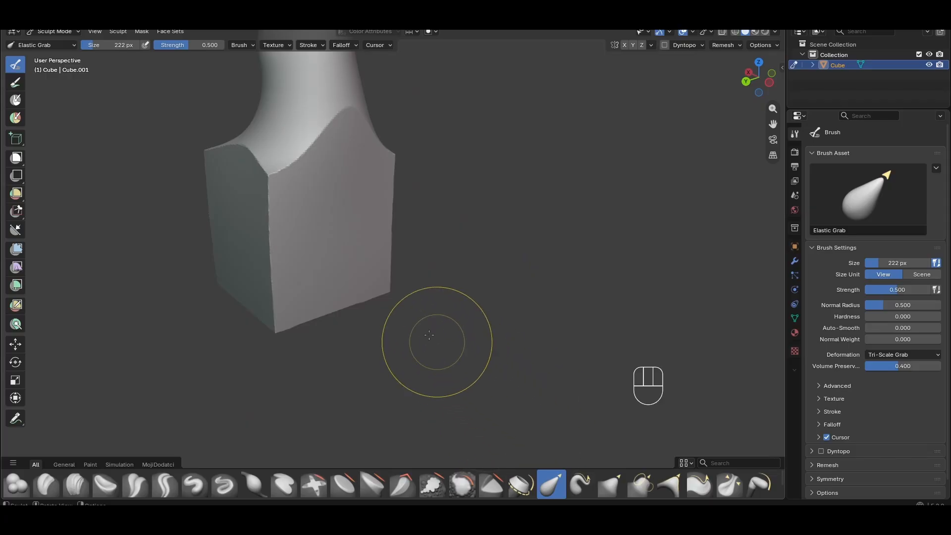
Pull a pointed horn out of the cube's side with the Elastic Grab brush
drag(363, 217, 685, 221)
middle_drag(408, 253, 441, 283)
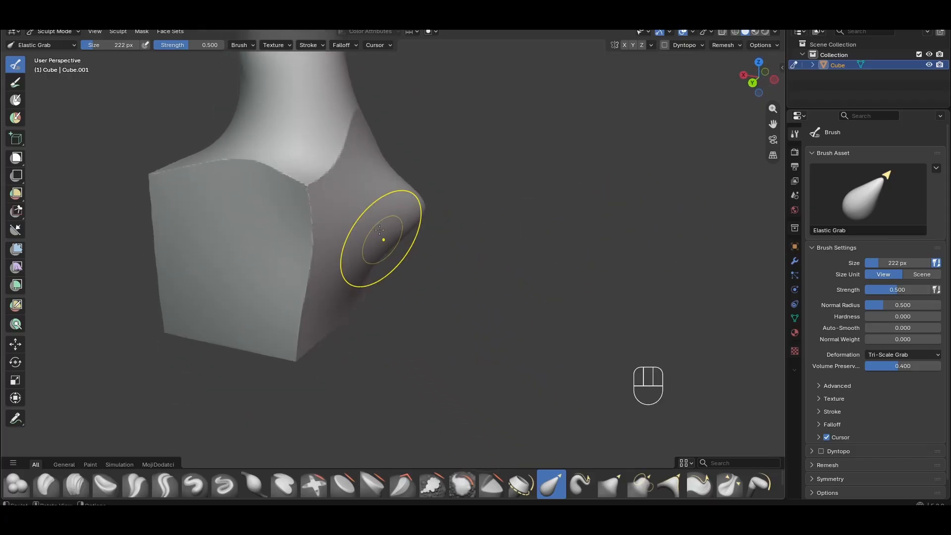
drag(382, 239, 669, 253)
drag(515, 217, 565, 211)
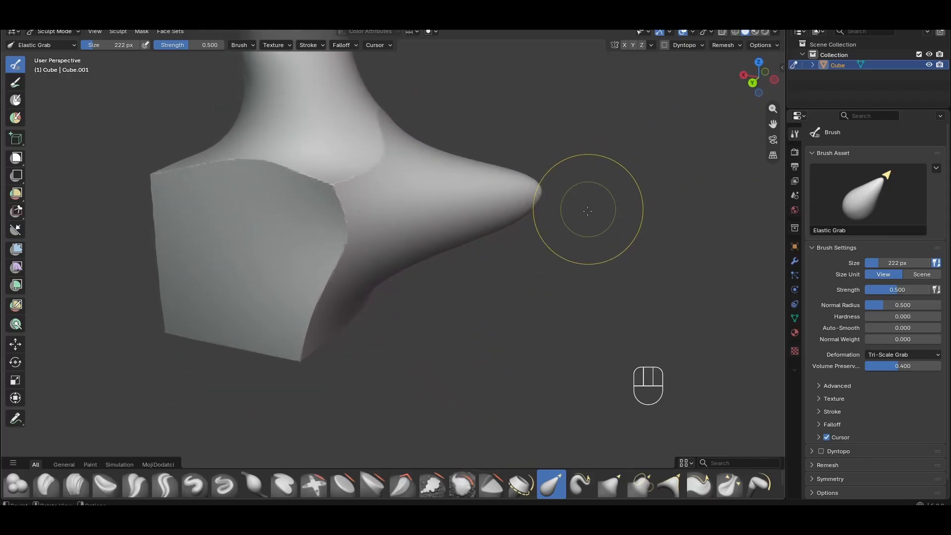
Reshape and lengthen the side horn with several Elastic Grab strokes
middle_drag(585, 208, 392, 230)
drag(292, 233, 250, 209)
middle_drag(476, 283, 611, 278)
drag(352, 221, 404, 203)
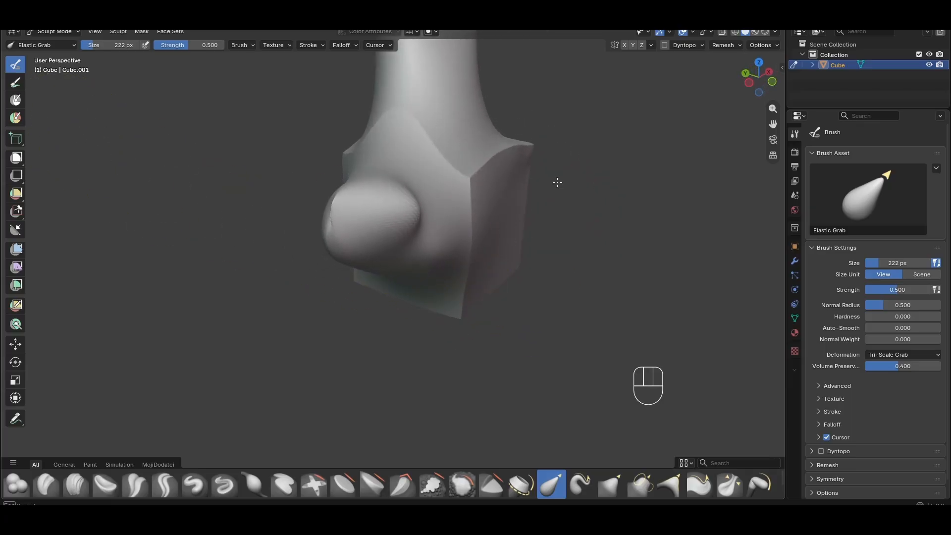
middle_drag(503, 266, 581, 272)
mouse_move(502, 228)
mouse_down()
mouse_move(431, 239)
mouse_move(449, 224)
mouse_move(441, 230)
mouse_up()
middle_drag(440, 233, 494, 233)
drag(481, 197, 425, 198)
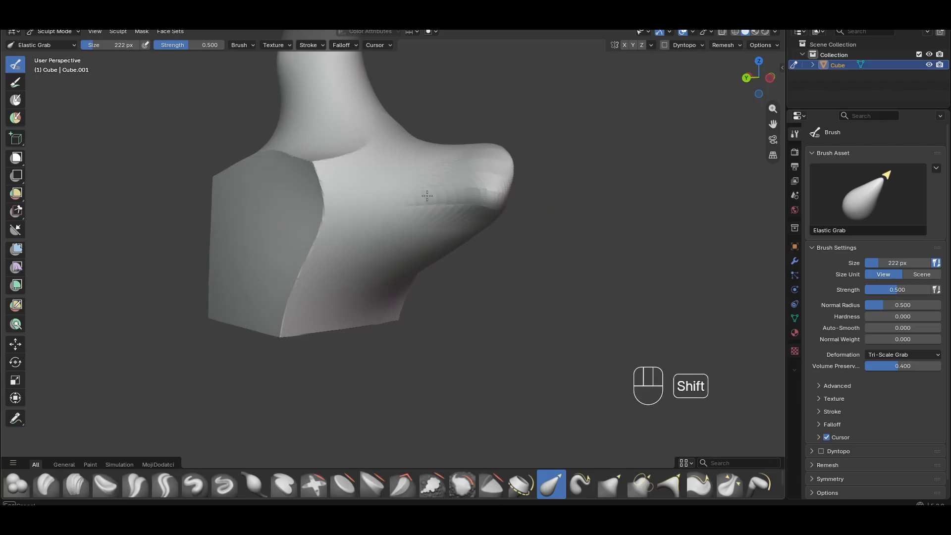
middle_drag(503, 235, 450, 239)
Inspect the stretched horn's topology in Edit Mode and return to Sculpt Mode
key(Tab)
scroll(498, 261, up, 3)
shift+middle_drag(498, 261, 448, 309)
middle_drag(448, 308, 487, 314)
scroll(488, 314, up, 2)
scroll(587, 292, down, 4)
key(Tab)
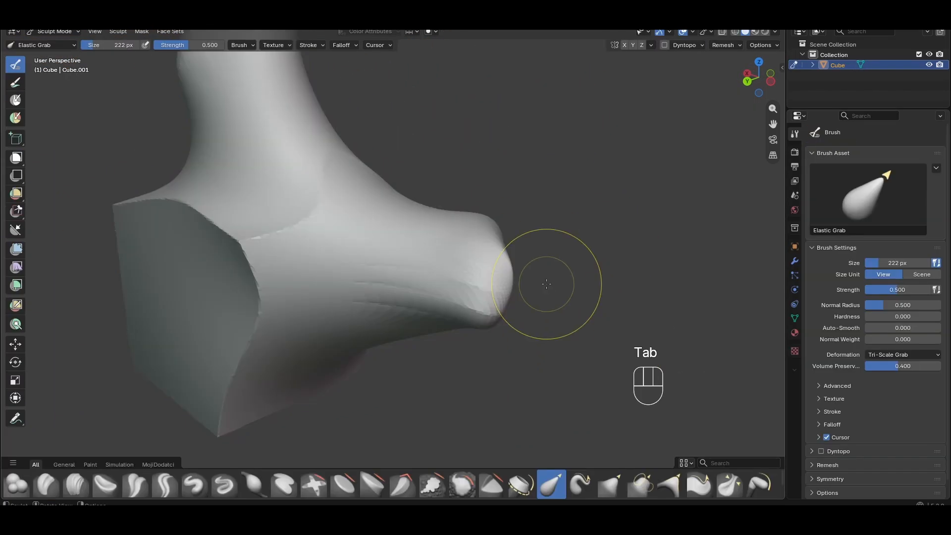
Push the horn's tip with Elastic Grab strokes and check its stretched mesh in Edit Mode
shift+middle_drag(547, 277, 479, 243)
mouse_move(431, 225)
mouse_down()
mouse_move(515, 213)
mouse_move(504, 214)
mouse_move(539, 159)
mouse_move(525, 176)
mouse_move(529, 193)
mouse_up()
key(Tab)
mouse_move(533, 201)
middle_down()
mouse_move(484, 270)
mouse_move(483, 258)
middle_up()
scroll(483, 270, up, 3)
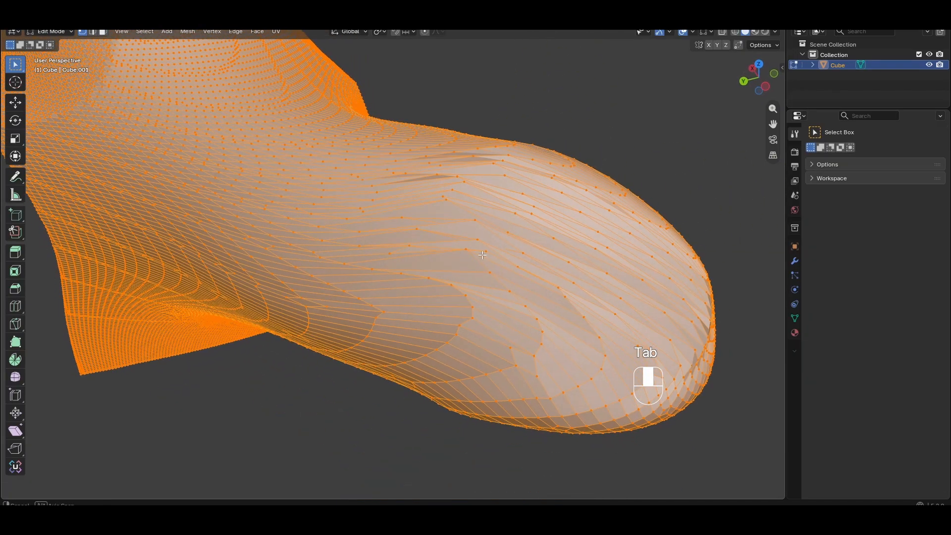
key(Tab)
scroll(482, 254, down, 5)
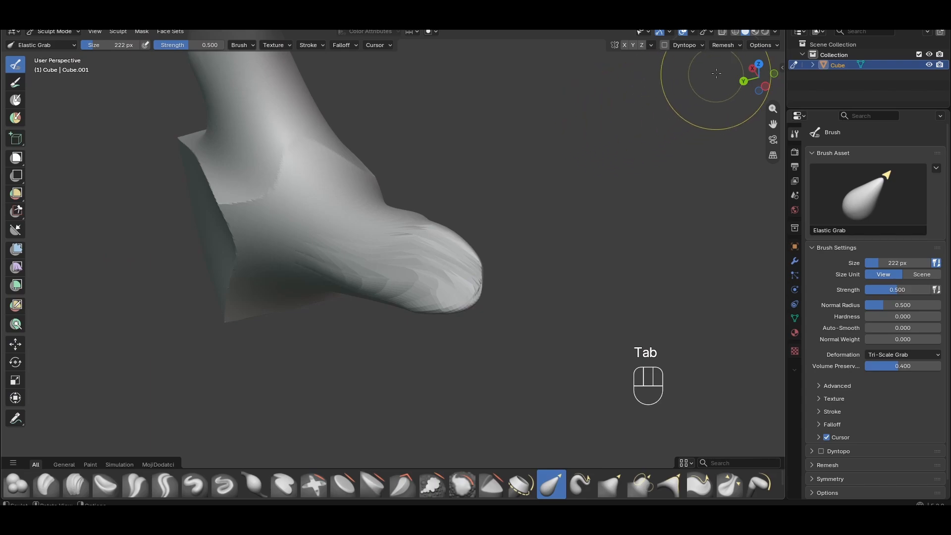
Remesh the sculpted object again with the 0.0213 m voxel size
click(723, 45)
click(724, 123)
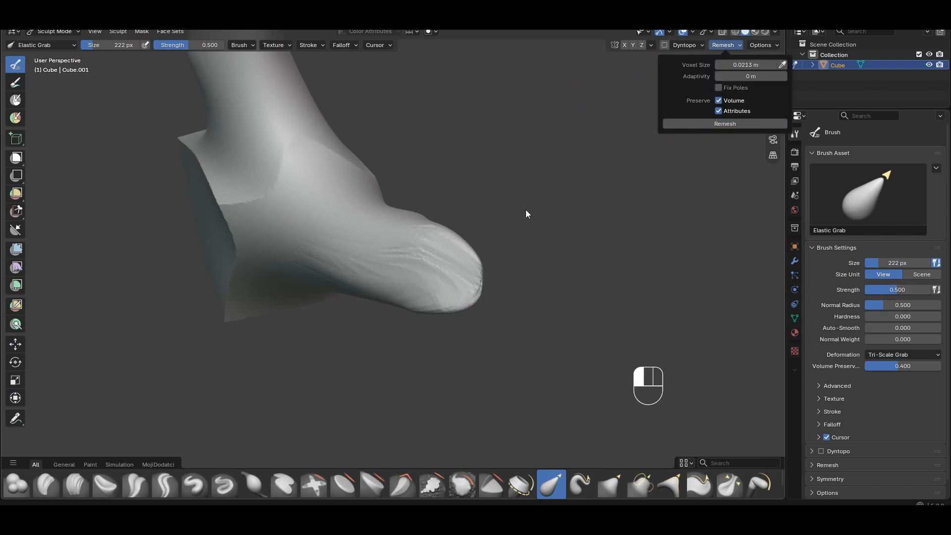
scroll(473, 285, up, 3)
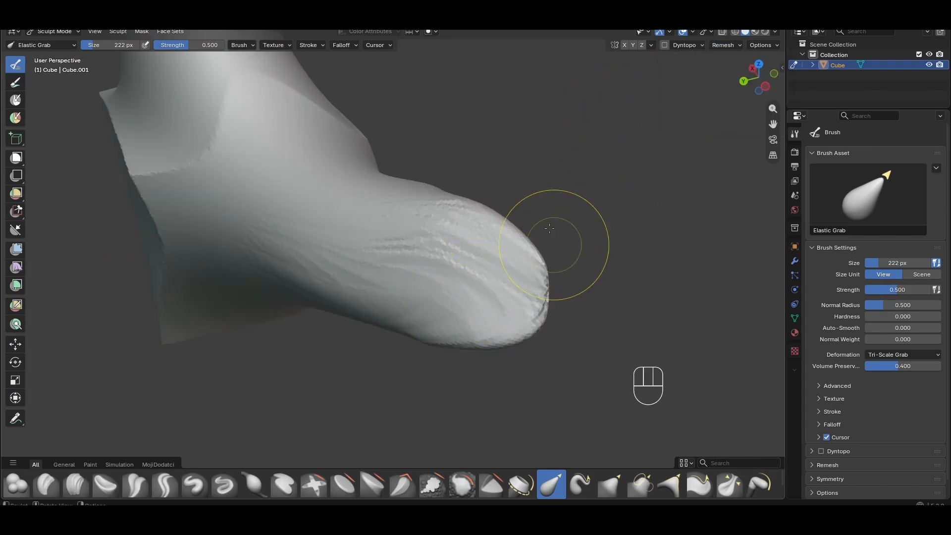
Refine the remeshed horn's tip with Elastic Grab strokes, checking it in Edit Mode
middle_drag(394, 269, 485, 228)
mouse_move(484, 227)
shift+middle_down()
mouse_move(322, 234)
mouse_move(475, 225)
shift+middle_up()
key(Tab)
scroll(389, 236, down, 4)
shift+middle_drag(343, 230, 453, 245)
scroll(381, 246, up, 6)
scroll(382, 246, up, 2)
scroll(382, 246, down, 7)
scroll(381, 246, up, 1)
shift+middle_drag(381, 246, 195, 290)
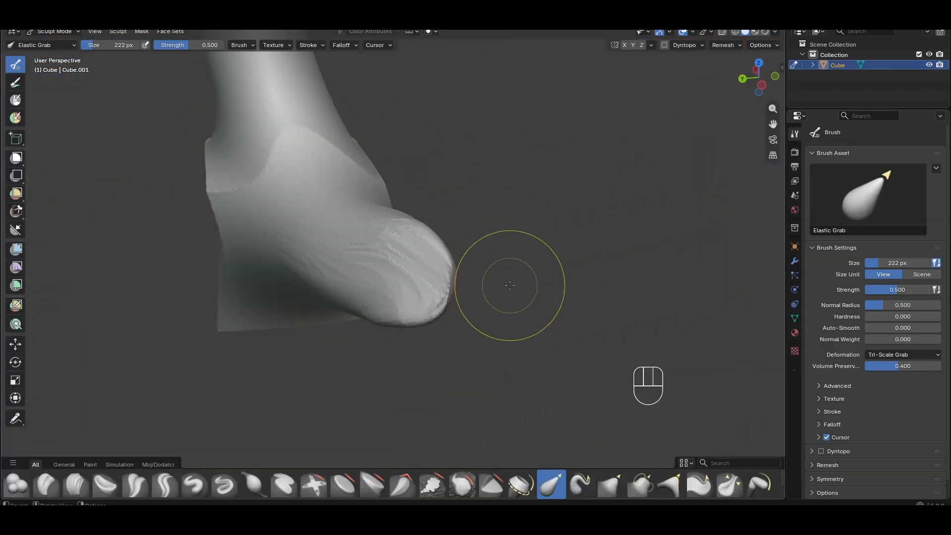
Round off and smooth the horn's tip and underside with Elastic Grab strokes
middle_drag(519, 280, 505, 272)
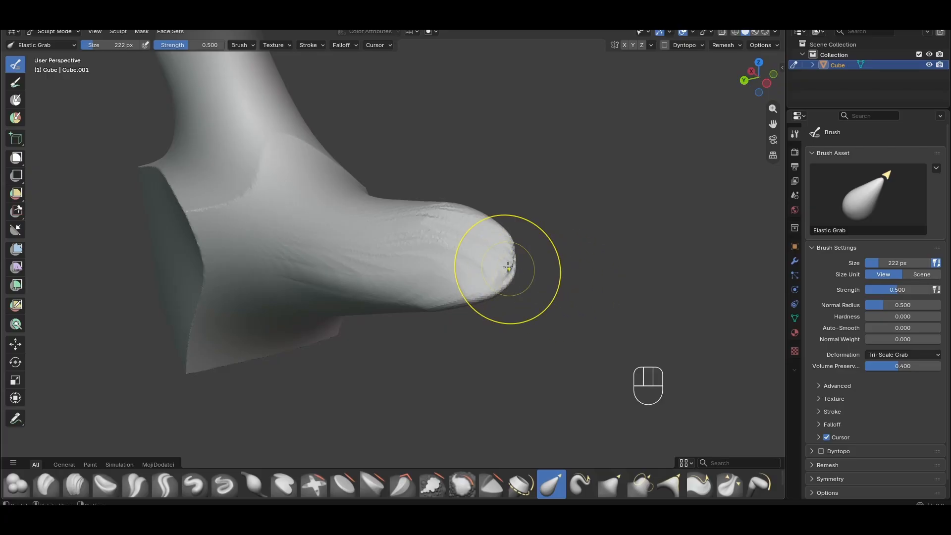
shift+drag(502, 256, 456, 227)
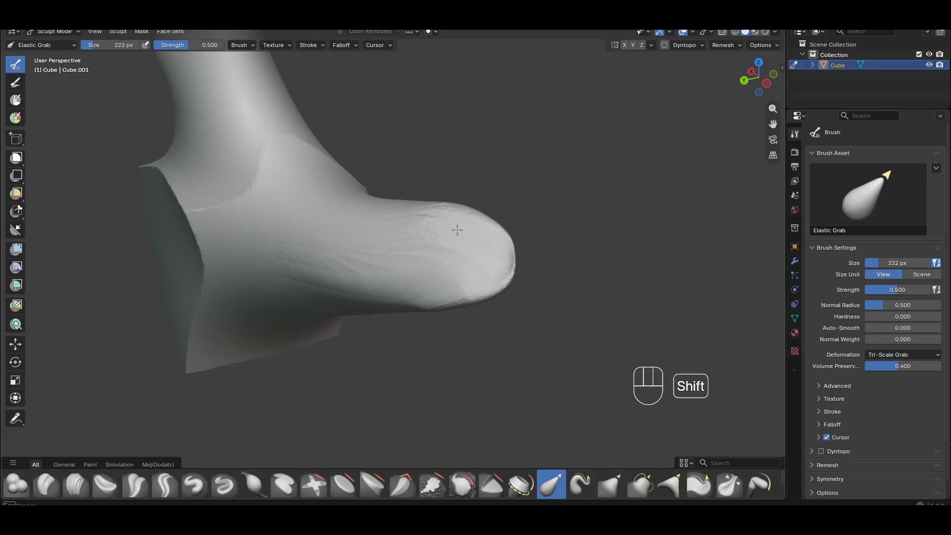
mouse_move(464, 283)
middle_down()
mouse_move(429, 304)
mouse_move(392, 292)
middle_up()
scroll(392, 292, up, 2)
shift+drag(358, 264, 380, 306)
middle_drag(383, 306, 533, 322)
scroll(520, 317, down, 2)
mouse_move(469, 291)
shift+mouse_down()
mouse_move(411, 254)
mouse_move(364, 248)
shift+mouse_up()
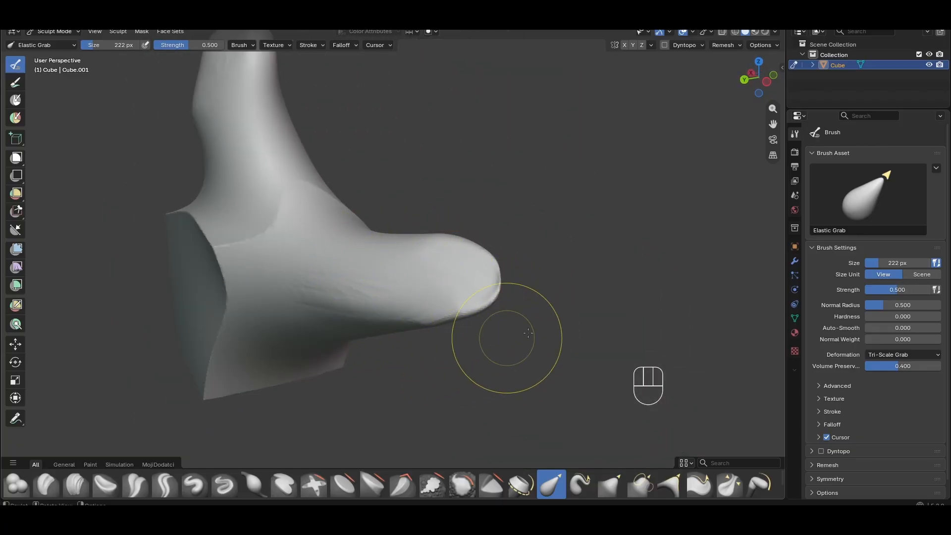
Blend the cube's upper faces into the peak's base with Elastic Grab strokes
scroll(508, 337, up, 2)
mouse_move(708, 317)
middle_down()
mouse_move(613, 312)
mouse_move(529, 322)
mouse_move(490, 244)
middle_up()
scroll(619, 312, down, 2)
scroll(526, 321, down, 5)
middle_drag(561, 268, 512, 283)
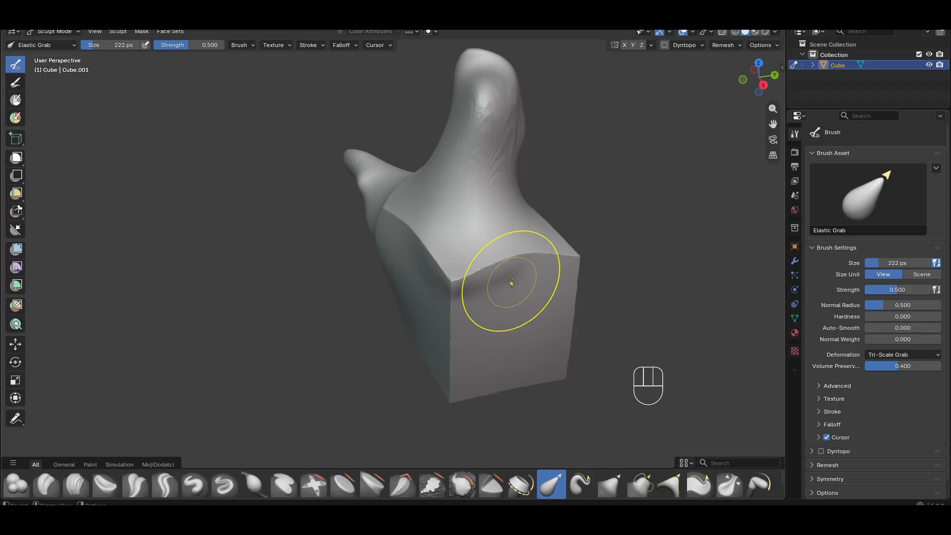
middle_drag(568, 251, 526, 344)
scroll(523, 314, up, 1)
mouse_move(518, 308)
middle_down()
mouse_move(557, 299)
mouse_move(478, 297)
middle_up()
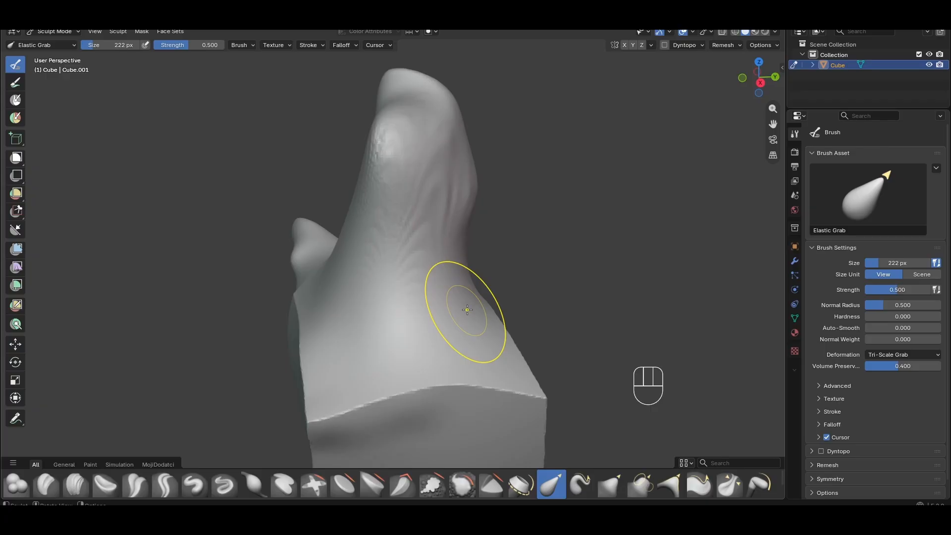
middle_drag(467, 309, 594, 313)
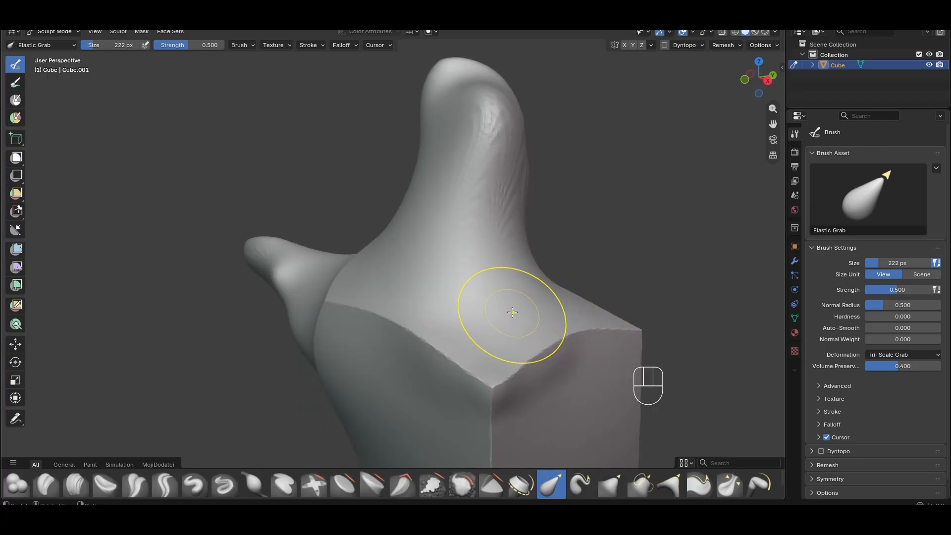
scroll(509, 312, up, 1)
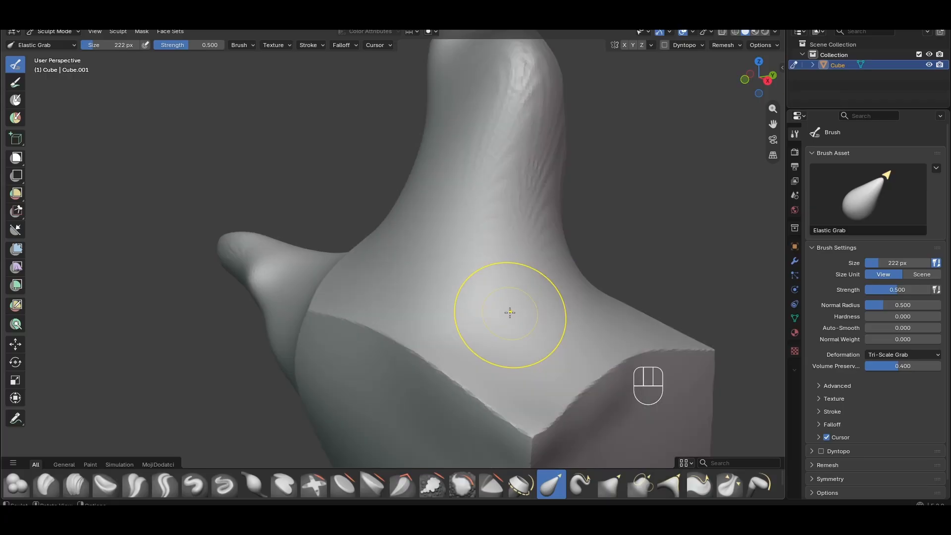
scroll(509, 312, down, 1)
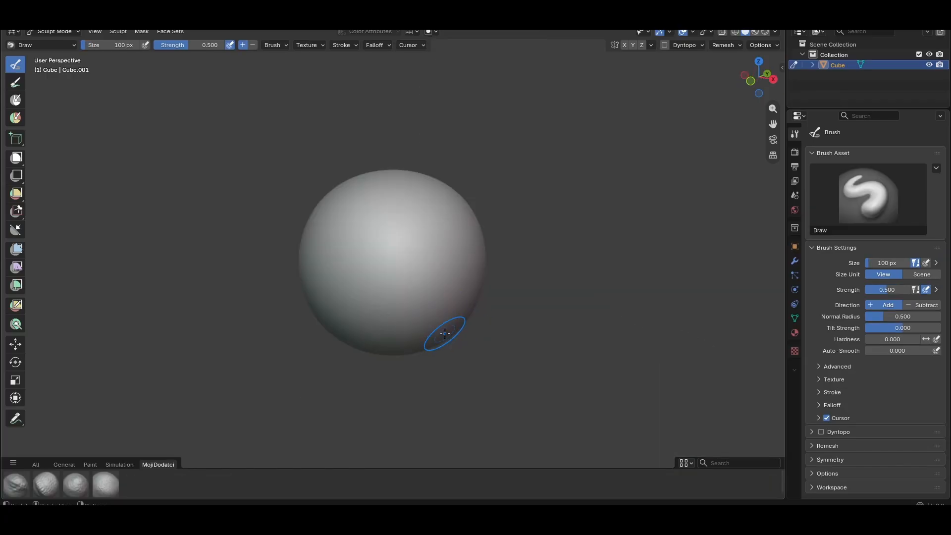
Switch the brush asset shelf through the All, General and MojiDodatci categories and enlarge the shelf
scroll(448, 332, up, 2)
shift+middle_drag(452, 334, 470, 297)
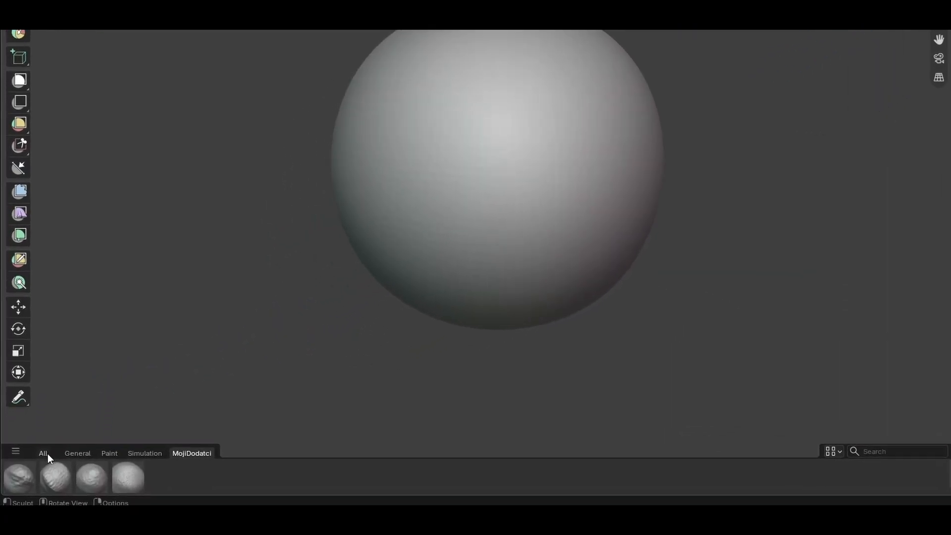
click(36, 464)
click(96, 437)
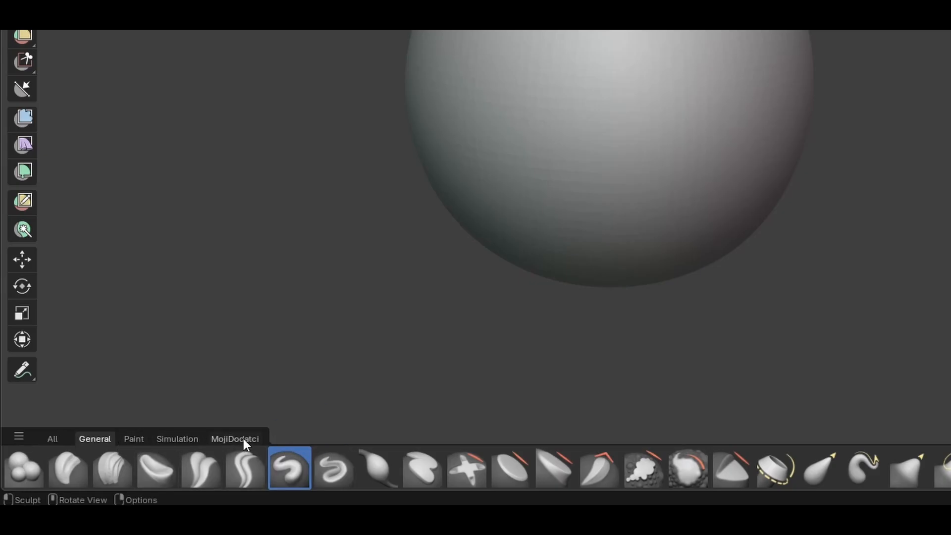
click(220, 438)
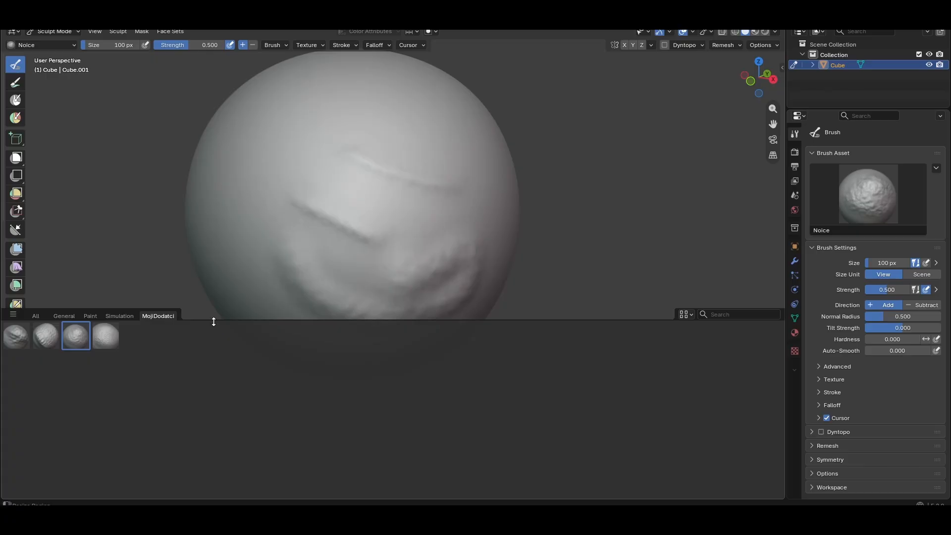
drag(213, 322, 210, 421)
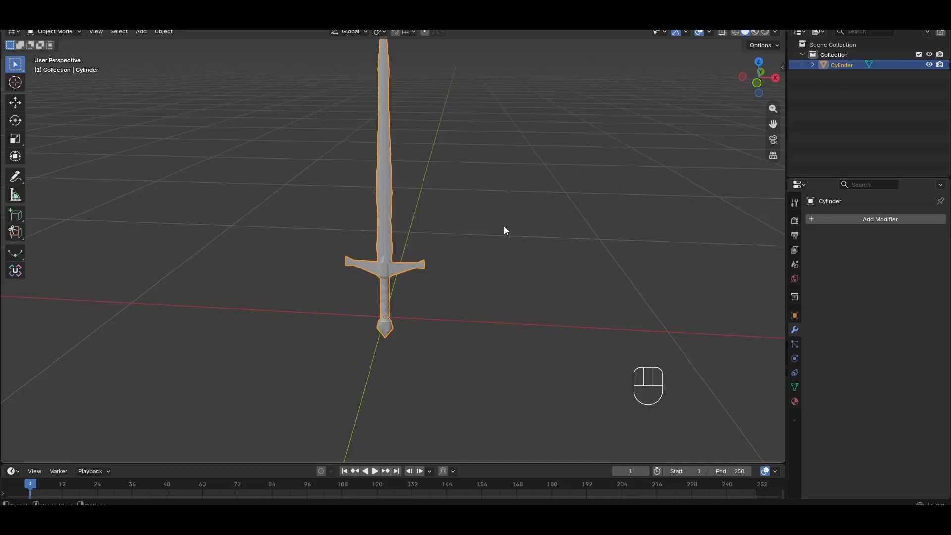
mouse_move(501, 229)
middle_down()
mouse_move(486, 234)
mouse_move(492, 228)
middle_up()
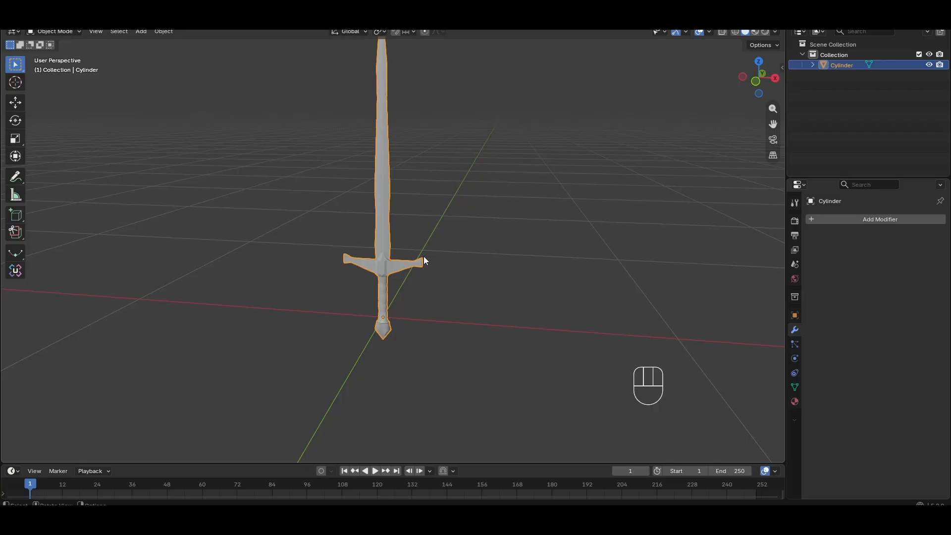
scroll(423, 256, up, 2)
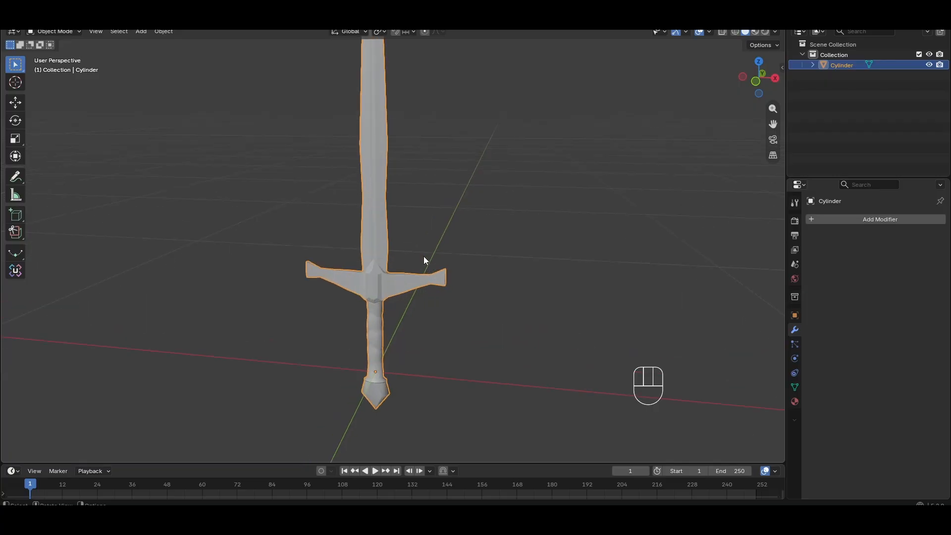
scroll(423, 256, down, 2)
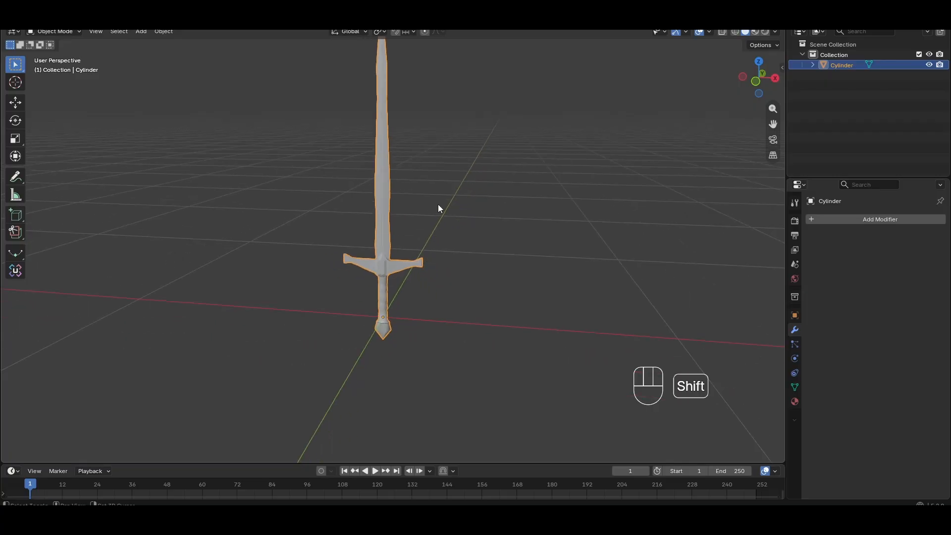
shift+middle_drag(438, 204, 441, 263)
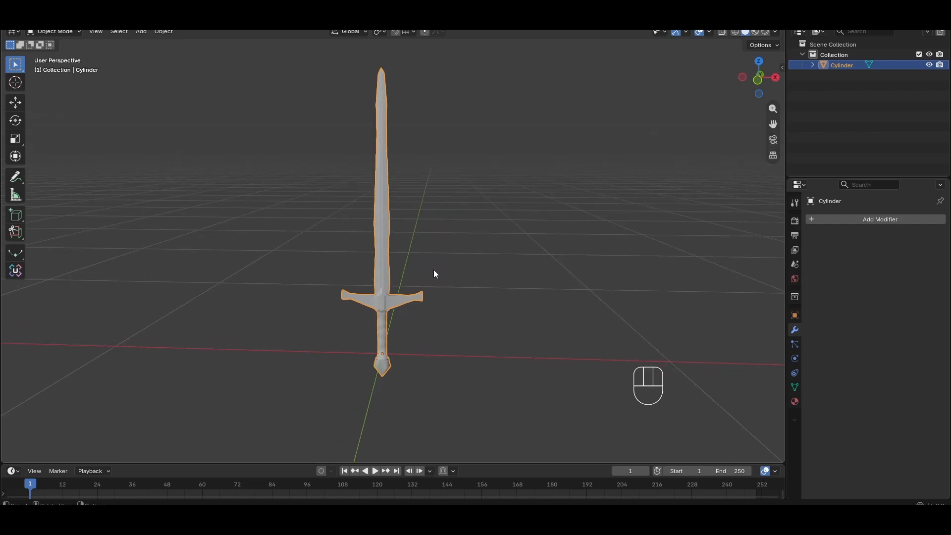
scroll(433, 269, up, 3)
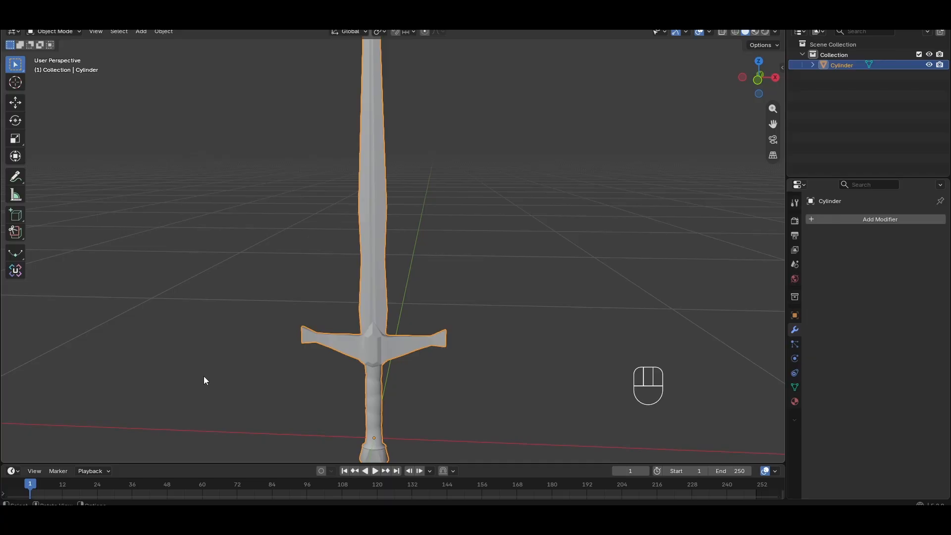
key(alt+a)
scroll(420, 266, down, 3)
scroll(414, 301, up, 2)
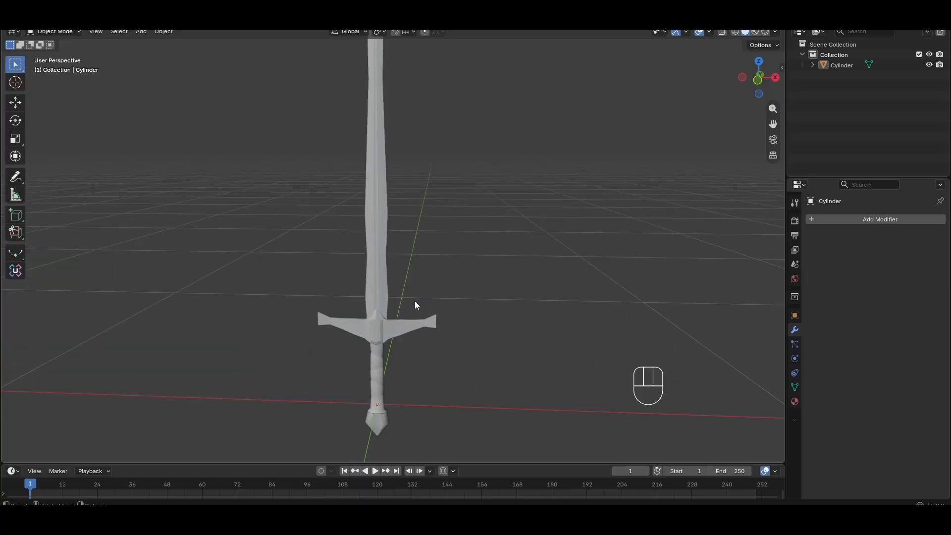
shift+middle_drag(414, 301, 429, 278)
scroll(428, 278, up, 4)
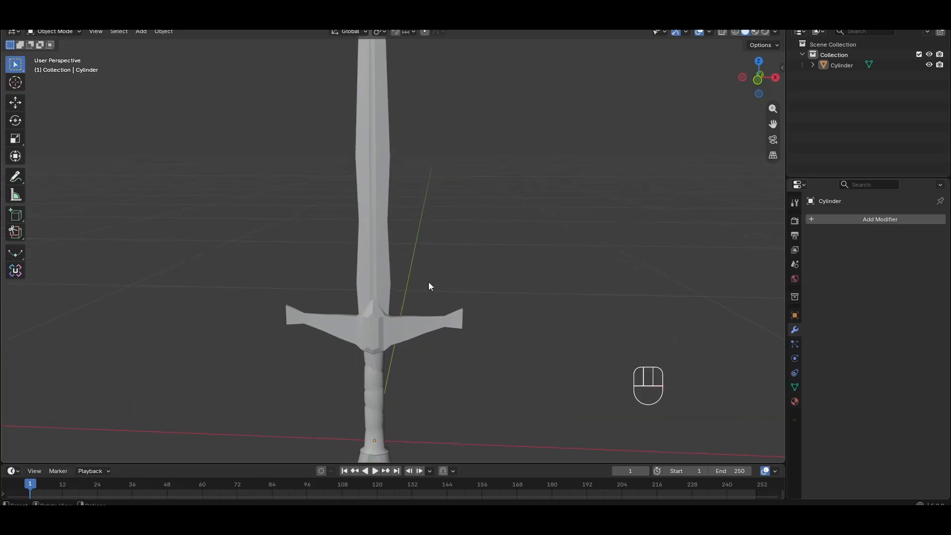
click(387, 281)
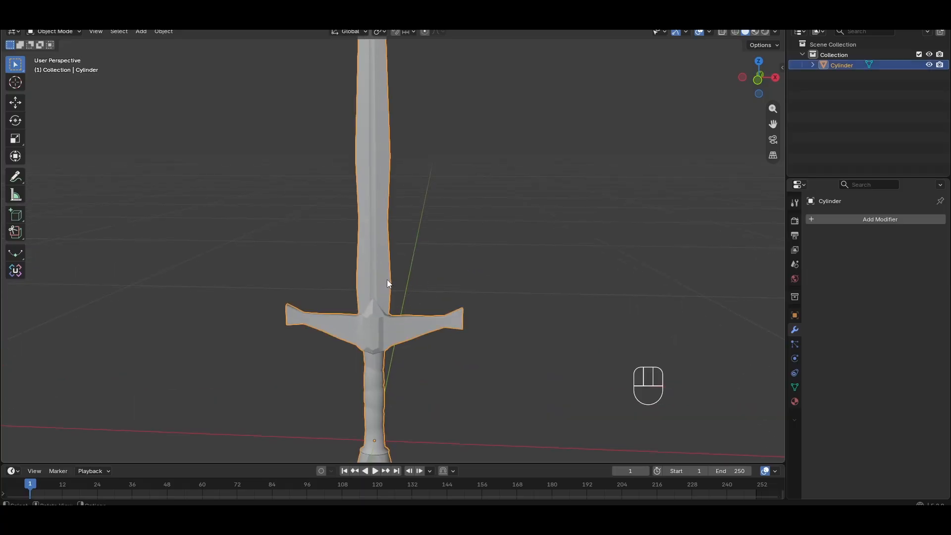
Enable the Statistics viewport overlay to show the sword's mesh counts
click(709, 32)
click(648, 143)
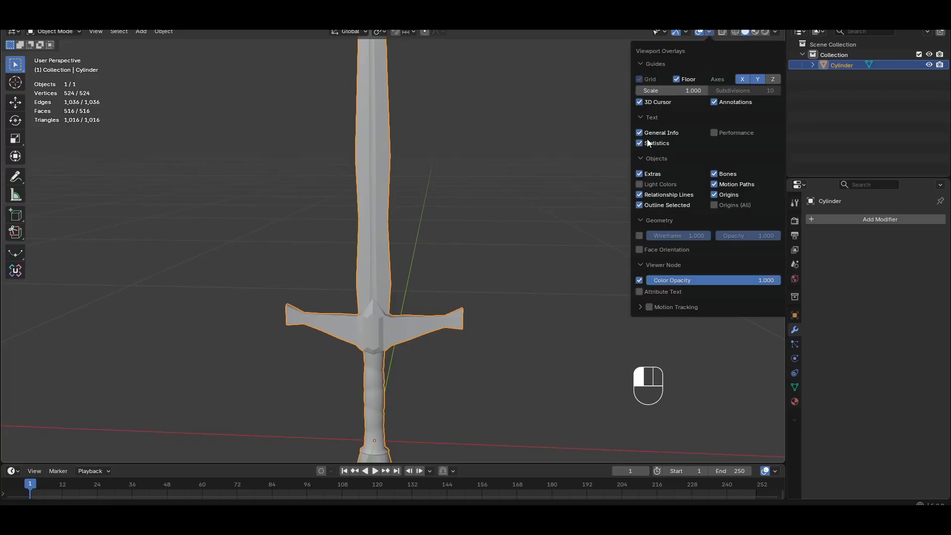
click(107, 151)
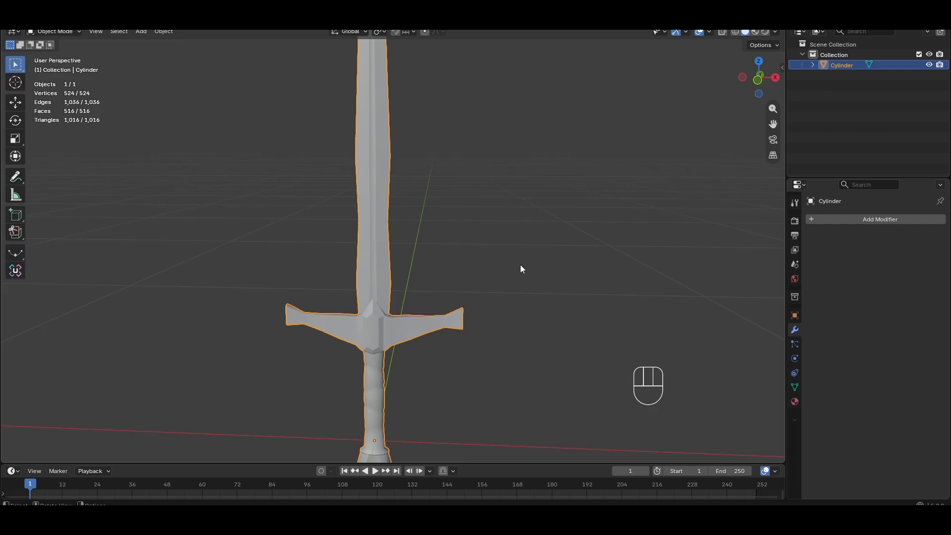
Inspect the sword's mesh topology in Edit Mode and return to Object Mode
click(856, 218)
mouse_move(856, 218)
key(Tab)
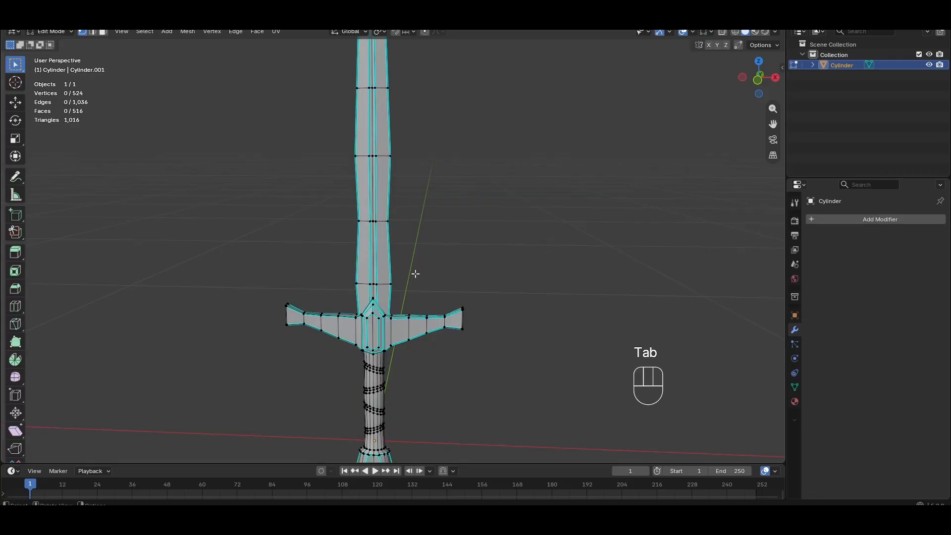
scroll(452, 265, down, 4)
scroll(434, 277, up, 4)
key(Tab)
Add a Subdivision Surface modifier to the sword and set its viewport levels to 3
click(854, 219)
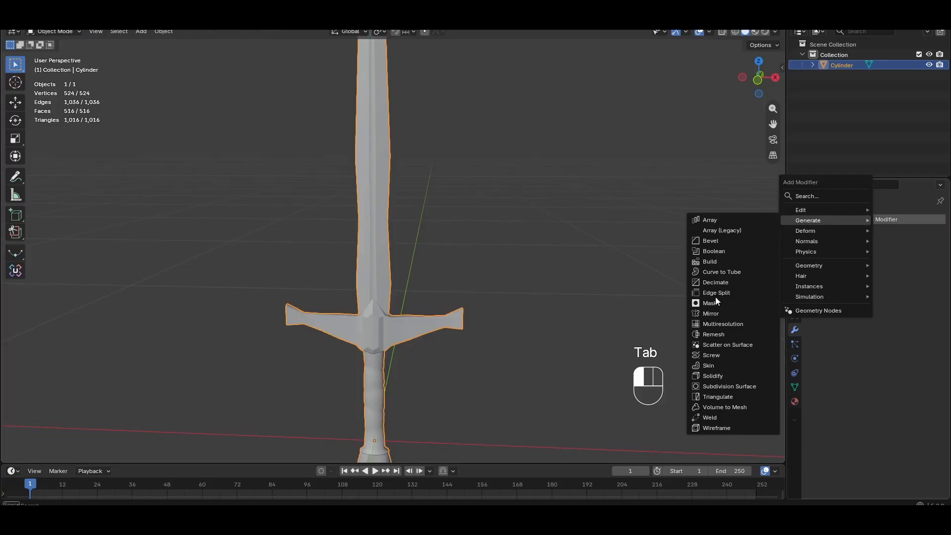
click(738, 387)
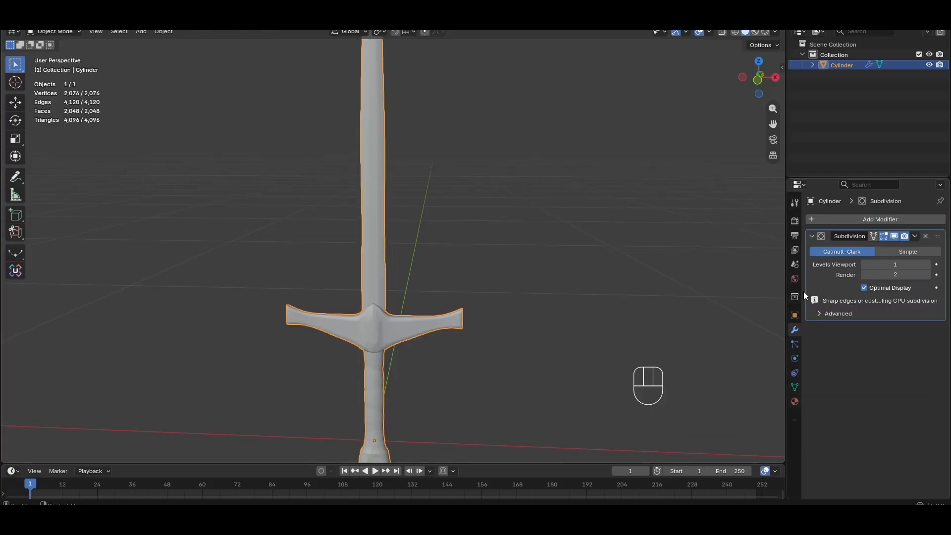
click(928, 264)
click(928, 264)
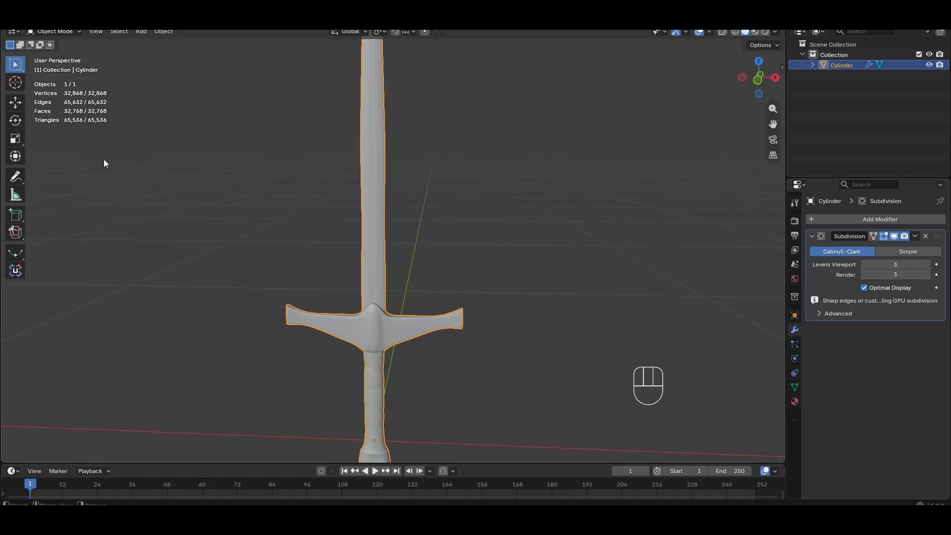
Apply the Subdivision modifier and enter Edit Mode to view the subdivided sword mesh
key(Tab)
key(Tab)
click(873, 236)
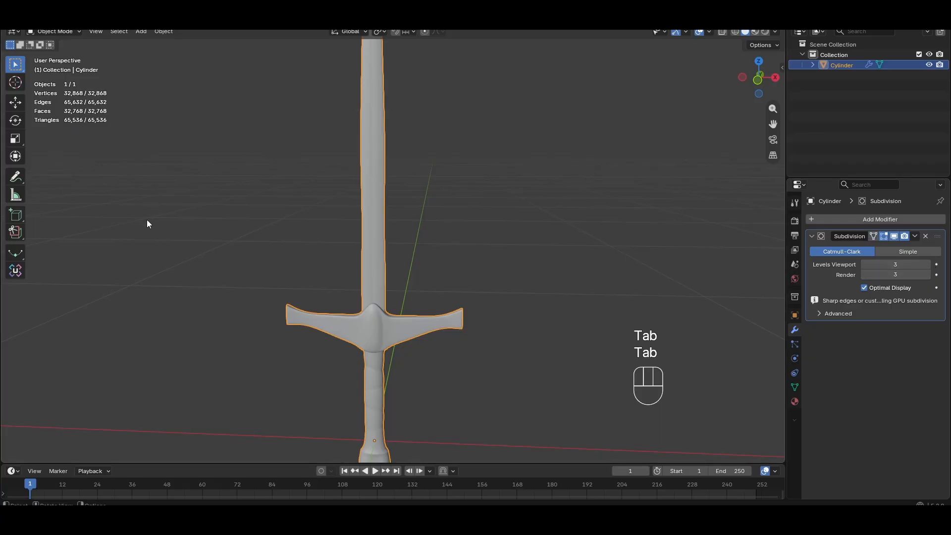
key(Tab)
key(Tab)
click(914, 237)
click(905, 247)
key(Tab)
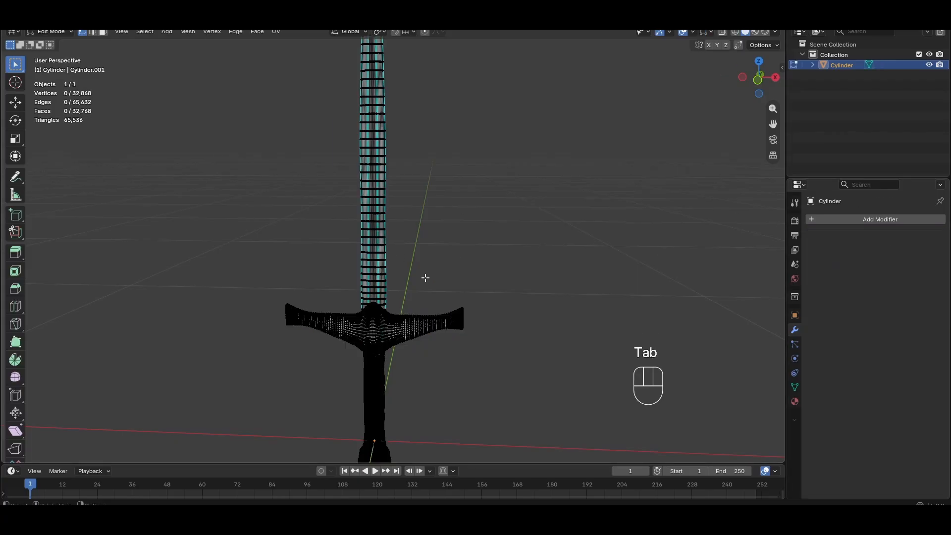
Inspect the subdivided mesh of the sword's crossguard in Edit Mode
scroll(426, 282, up, 2)
scroll(430, 297, down, 1)
shift+middle_drag(431, 306, 442, 186)
scroll(442, 211, up, 4)
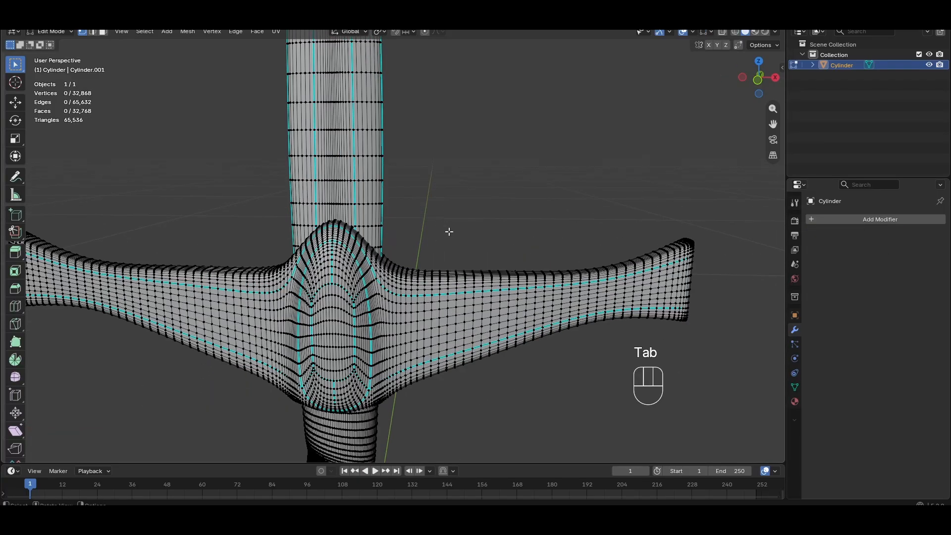
mouse_move(447, 232)
middle_down()
mouse_move(455, 201)
mouse_move(453, 240)
middle_up()
scroll(456, 200, down, 3)
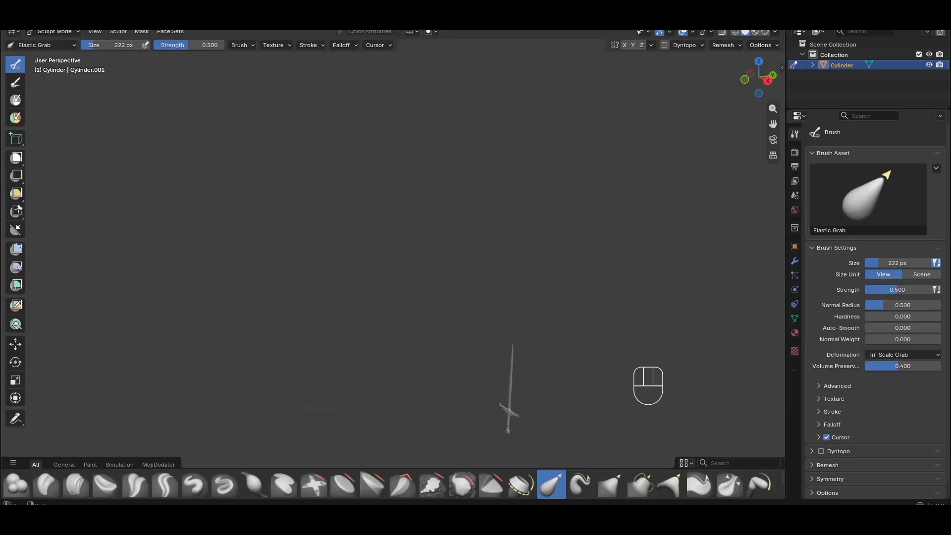
Switch to Sculpt Mode and pull the crossguard's right tip with the Elastic Grab brush
scroll(386, 314, down, 3)
key(KP_1)
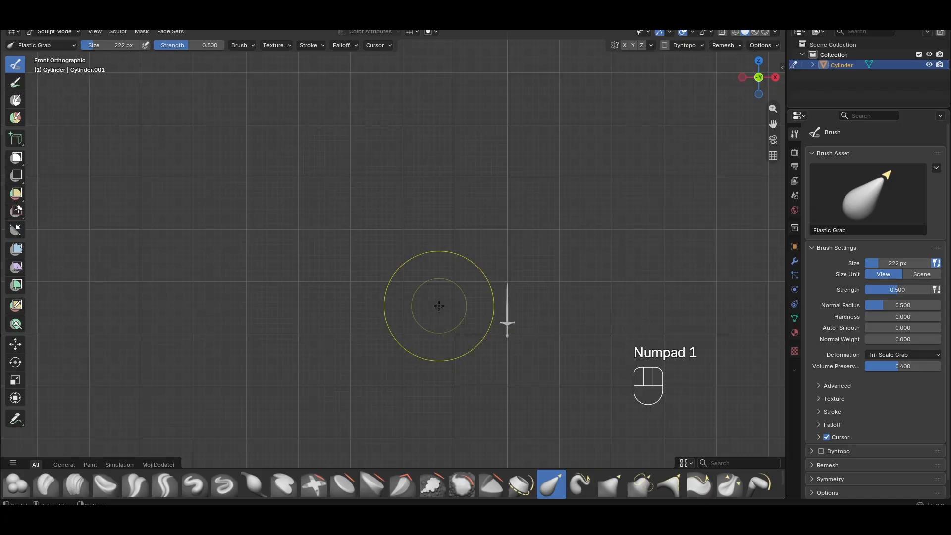
shift+middle_drag(462, 275, 413, 183)
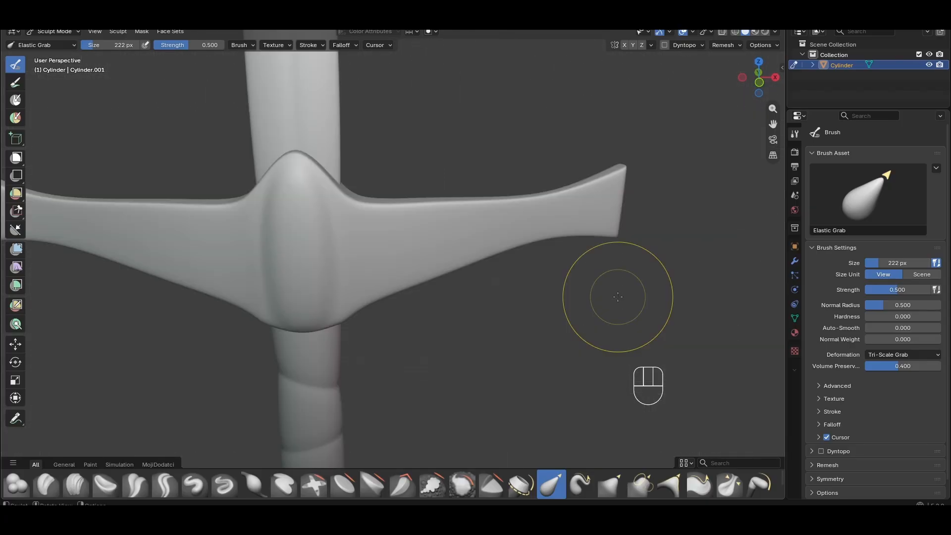
mouse_move(605, 276)
middle_down()
mouse_move(613, 258)
mouse_move(560, 301)
mouse_move(581, 307)
mouse_move(587, 291)
middle_up()
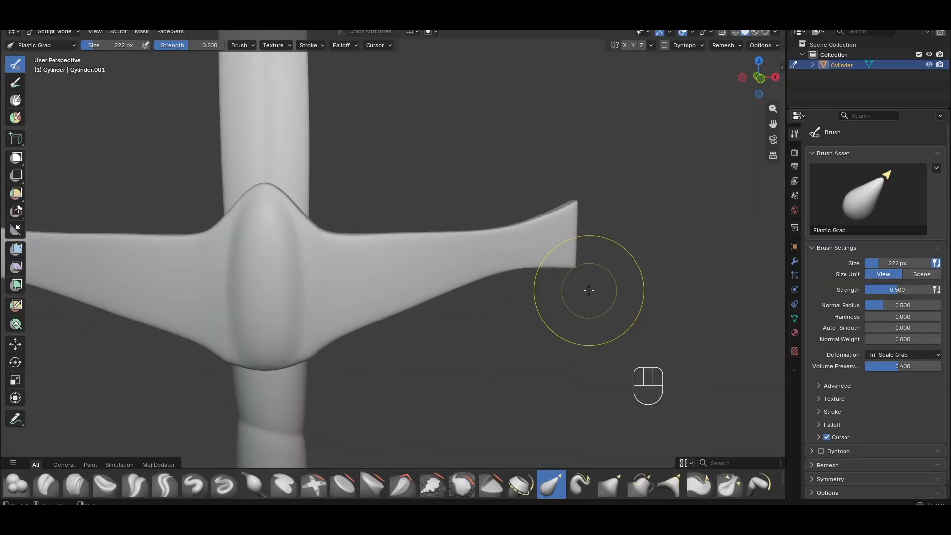
Shrink the Elastic Grab brush to about 26 px and pull the crossguard's lower edge
scroll(572, 298, up, 1)
key(f)
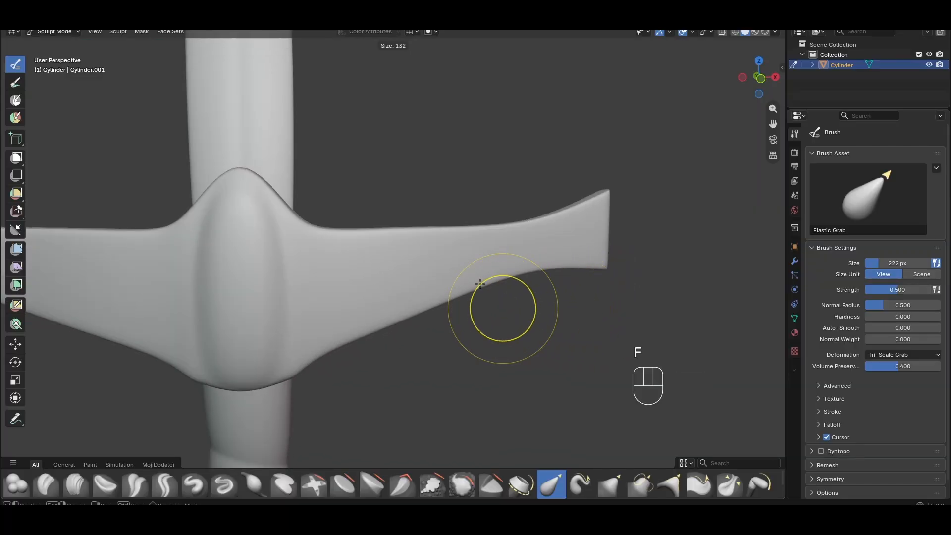
click(461, 268)
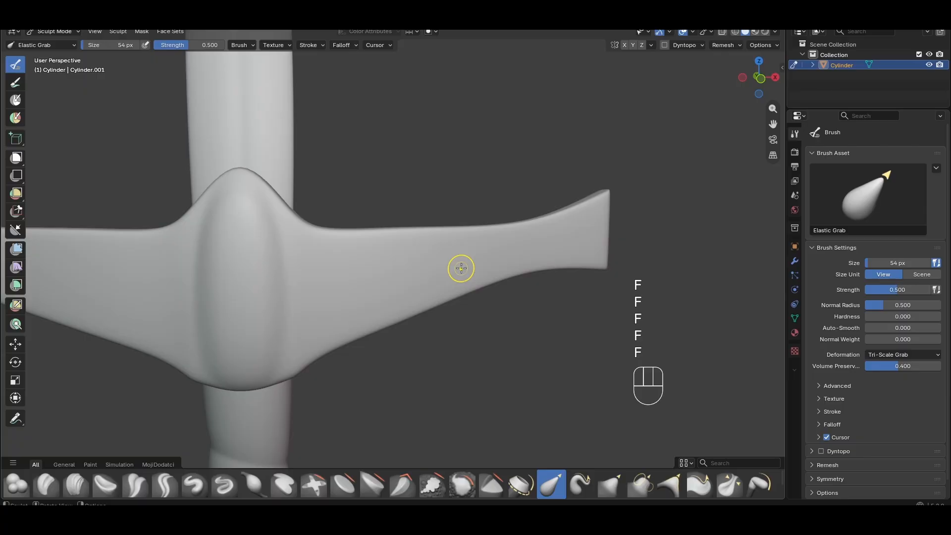
key(f)
click(408, 280)
shift+middle_drag(403, 278, 409, 295)
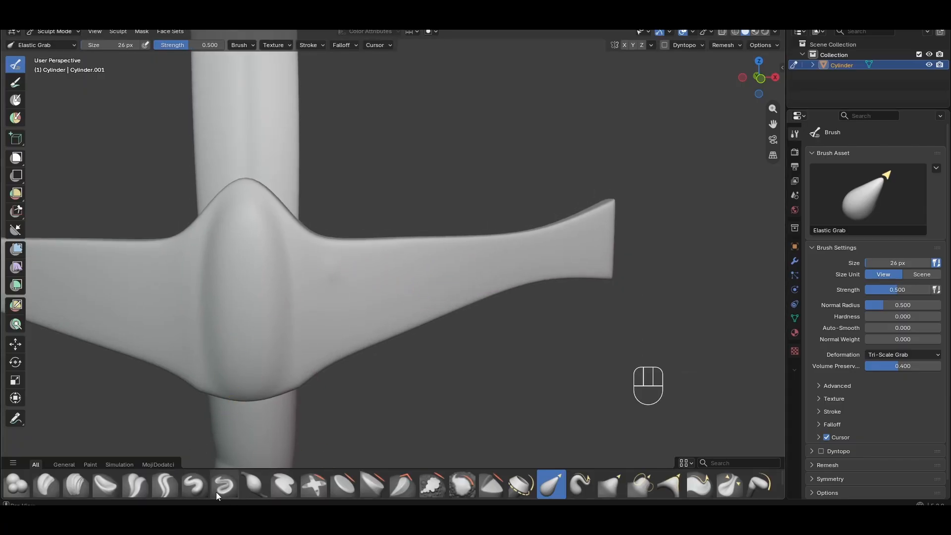
Switch to the Crease Polish brush and carve a crease into the crossguard's right arm
click(196, 484)
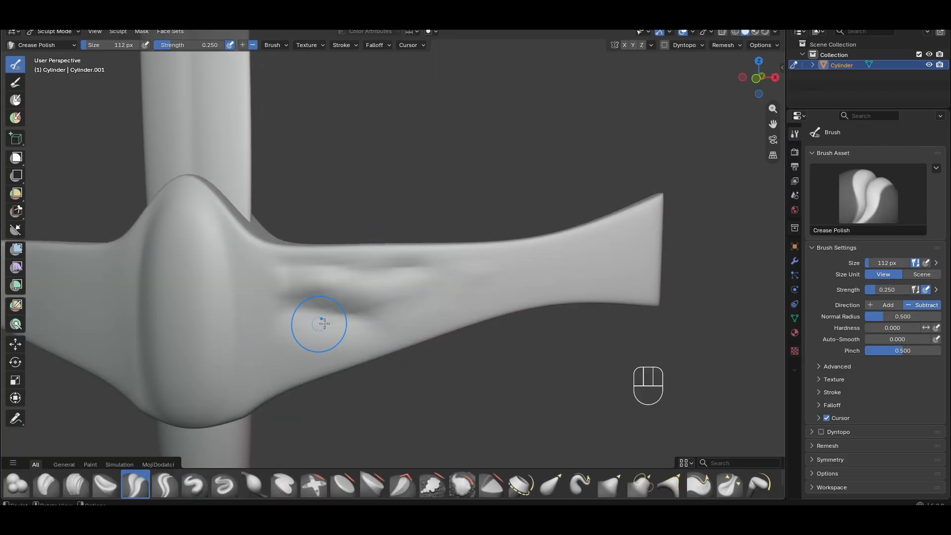
shift+middle_drag(428, 306, 454, 333)
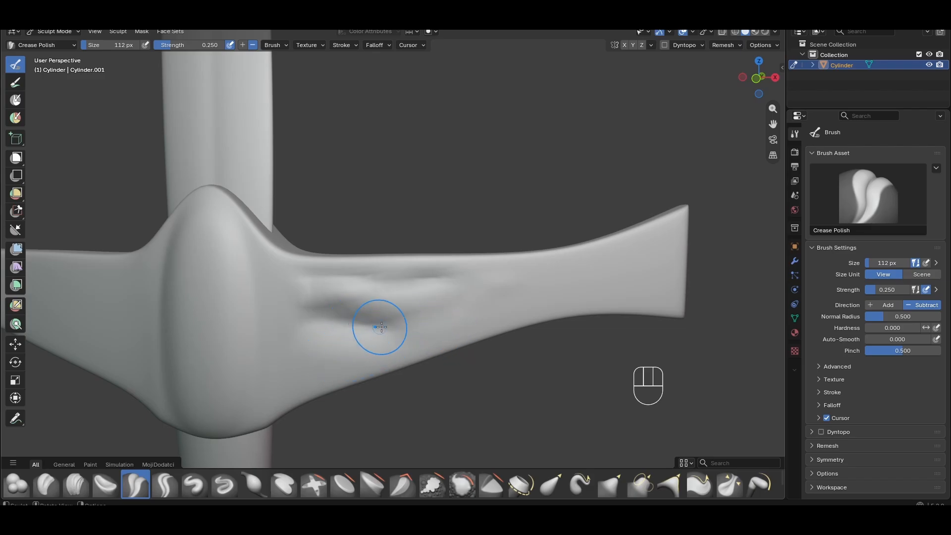
scroll(380, 325, down, 2)
Examine the sculpted crossguard from several angles in Object, Edit and Sculpt Modes
key(Tab)
key(Tab)
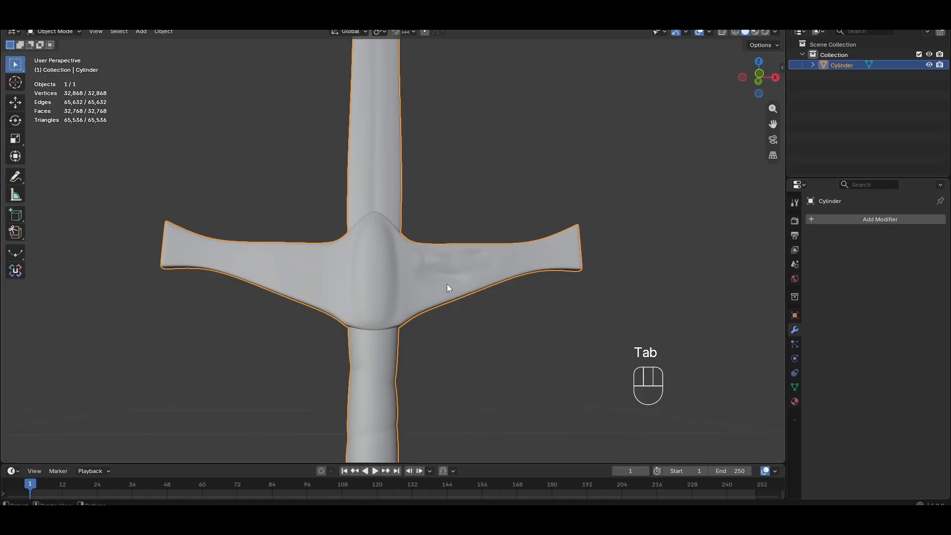
scroll(447, 284, down, 2)
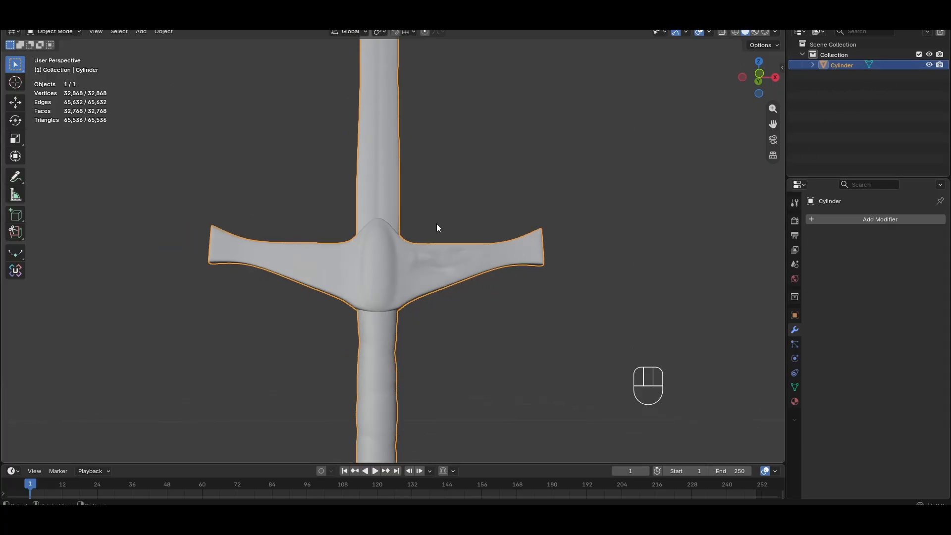
shift+middle_drag(459, 281, 390, 229)
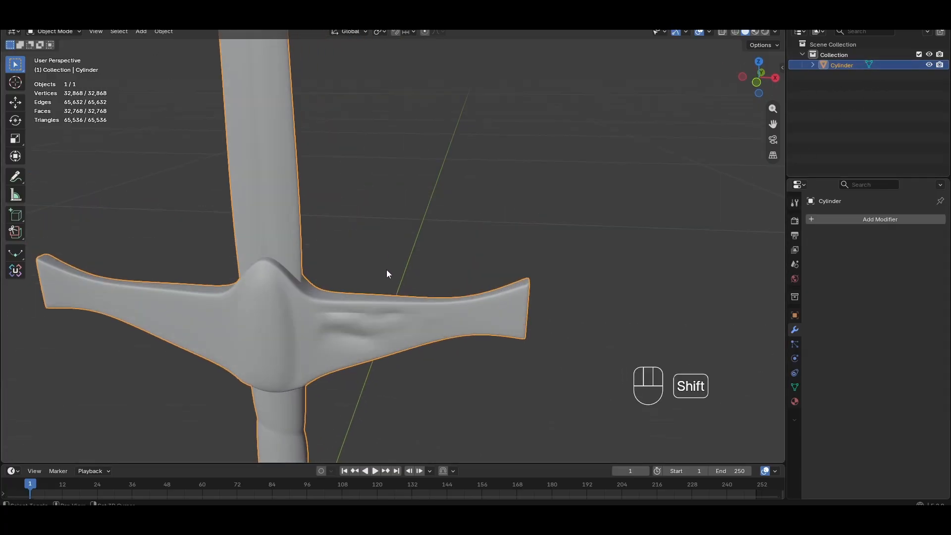
shift+middle_drag(386, 271, 414, 231)
key(Tab)
scroll(387, 229, up, 5)
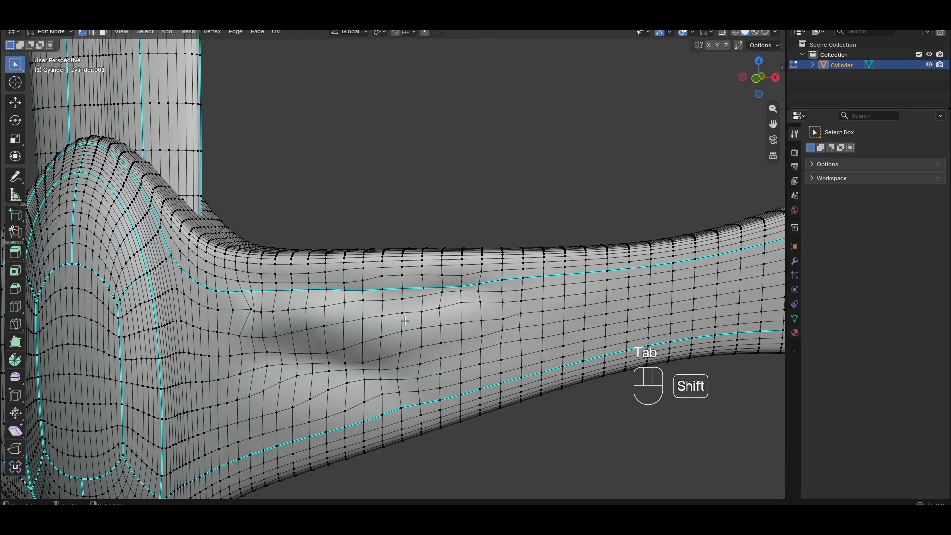
shift+middle_drag(405, 321, 432, 255)
scroll(341, 272, up, 2)
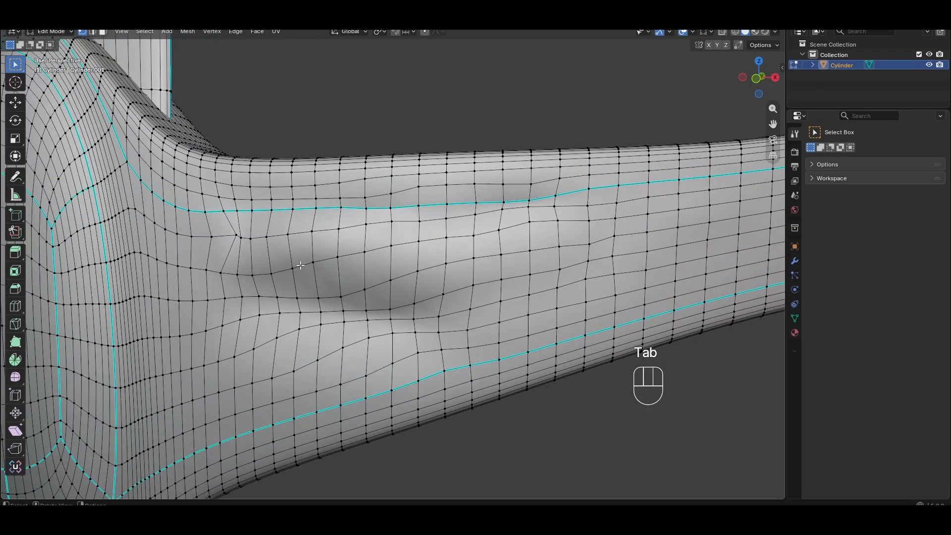
key(Tab)
key(Tab)
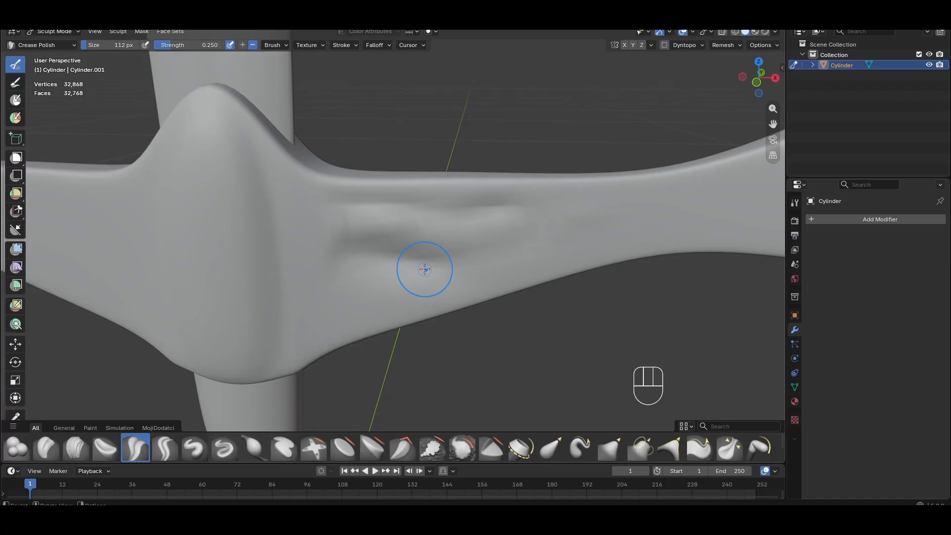
scroll(424, 269, down, 2)
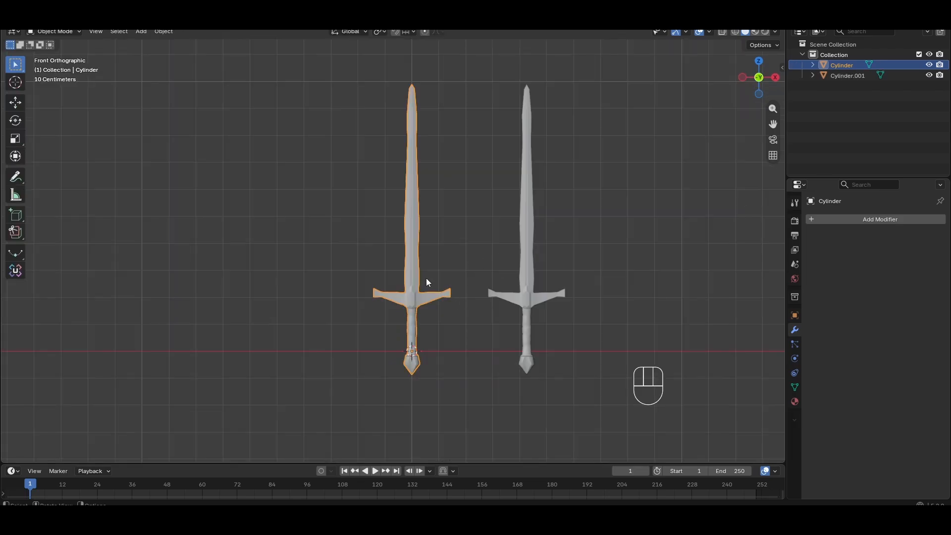
click(459, 303)
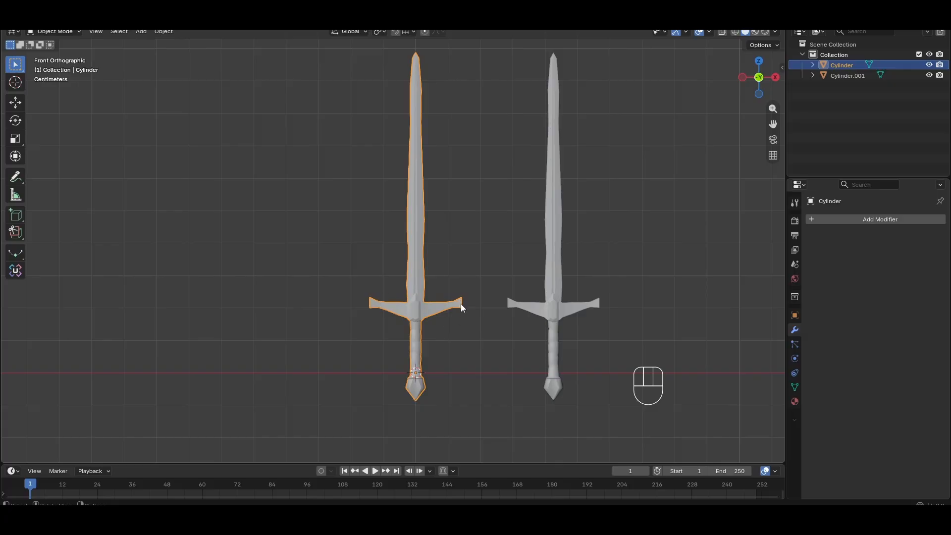
Add a Simple-type Subdivision Surface modifier to the left sword with viewport levels set to 3
click(874, 222)
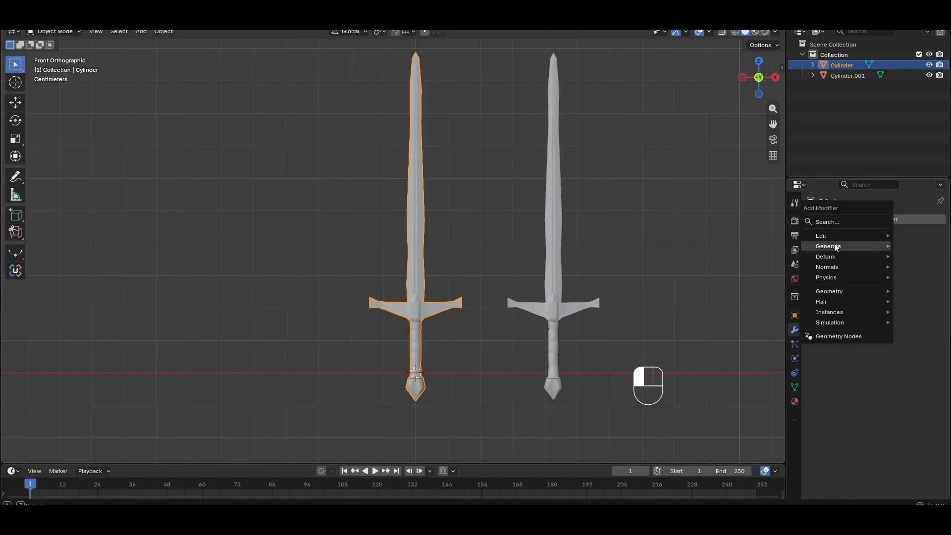
mouse_move(832, 247)
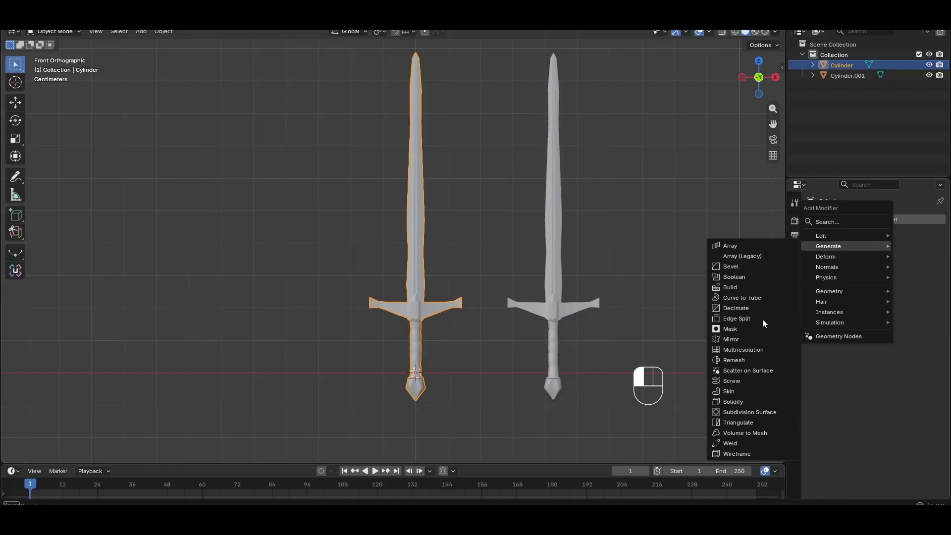
click(753, 411)
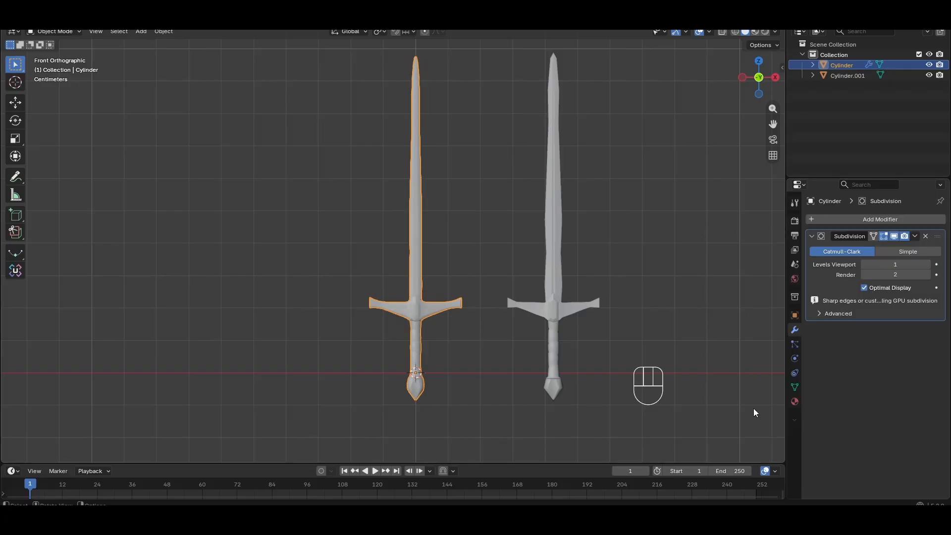
click(910, 252)
click(927, 264)
click(927, 264)
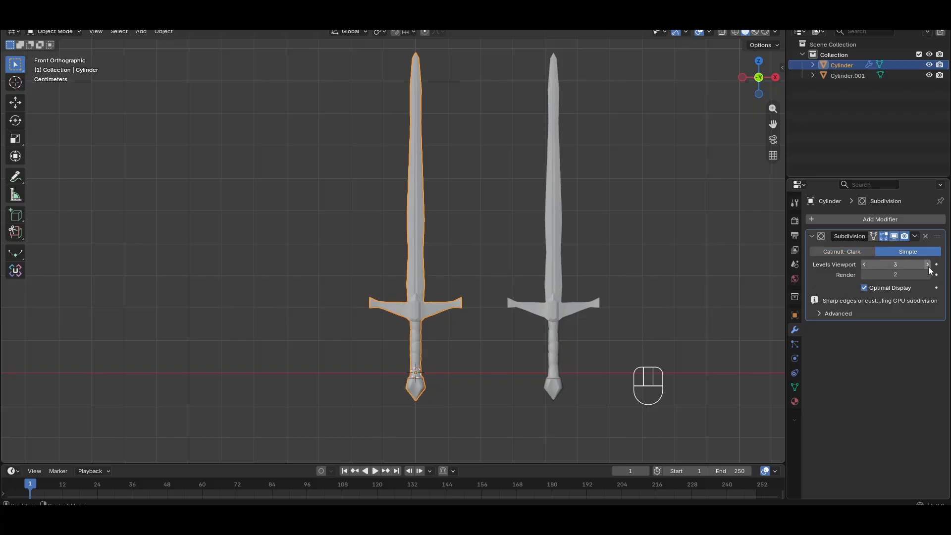
Apply the Subdivision modifier to the left sword
click(935, 275)
click(928, 275)
click(914, 237)
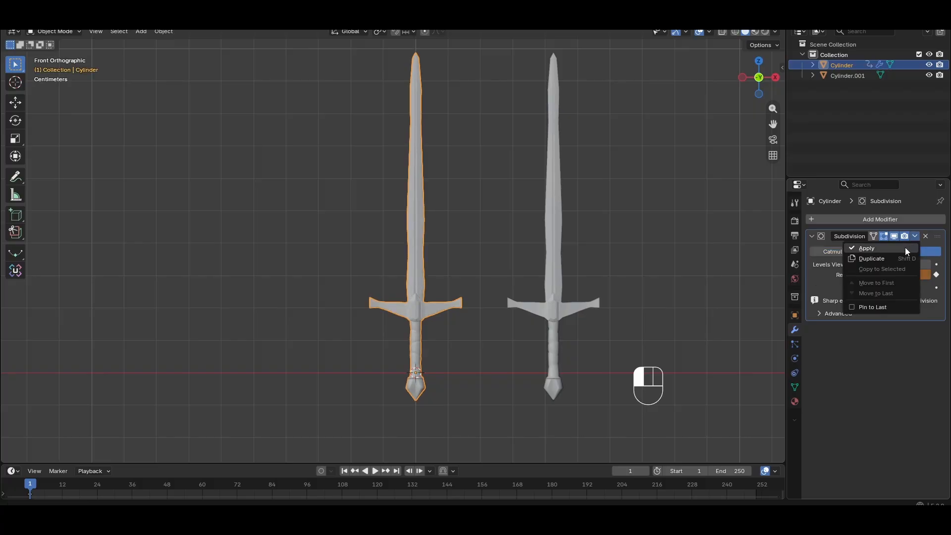
click(907, 252)
Inspect the left sword's subdivided mesh in Edit Mode and return to Object Mode
scroll(501, 284, up, 5)
middle_drag(501, 284, 426, 243)
key(Tab)
scroll(523, 333, up, 3)
scroll(522, 334, down, 5)
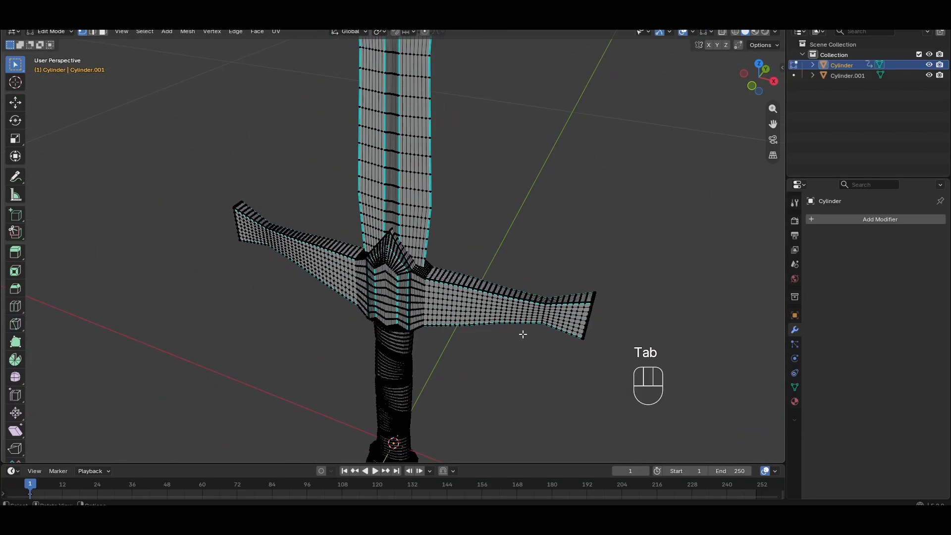
middle_drag(522, 334, 552, 254)
scroll(552, 255, down, 3)
key(Tab)
Select the second sword and snap it to the 3D cursor, keeping its offset
shift+middle_drag(471, 244, 401, 330)
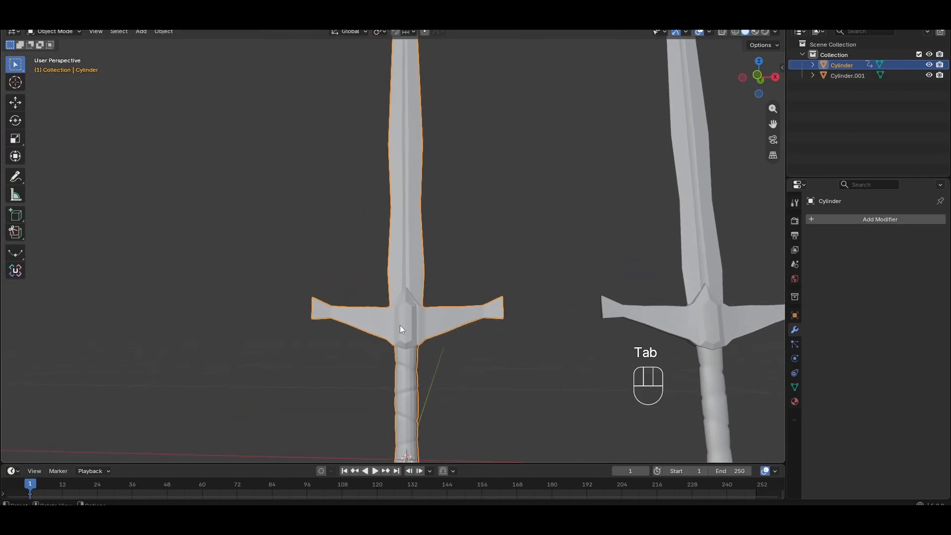
scroll(513, 293, down, 2)
click(622, 296)
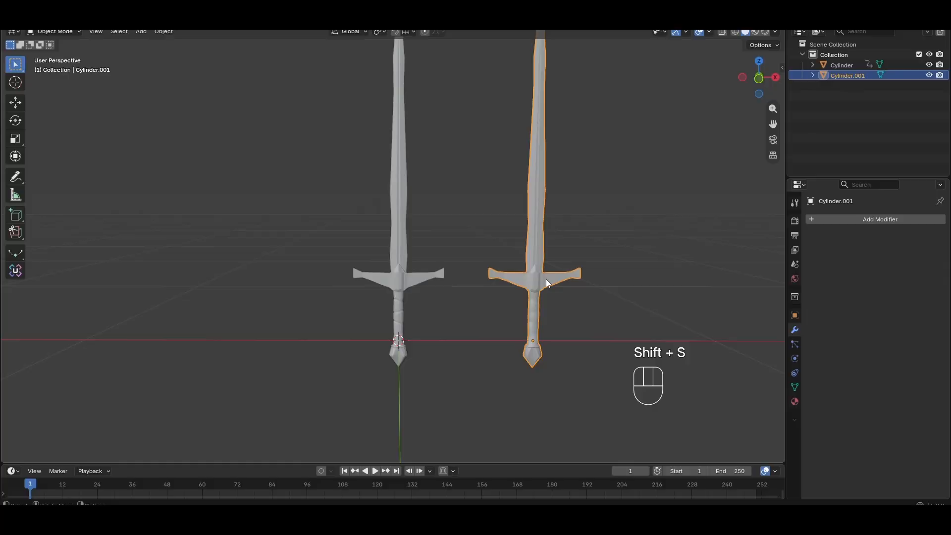
scroll(545, 279, up, 2)
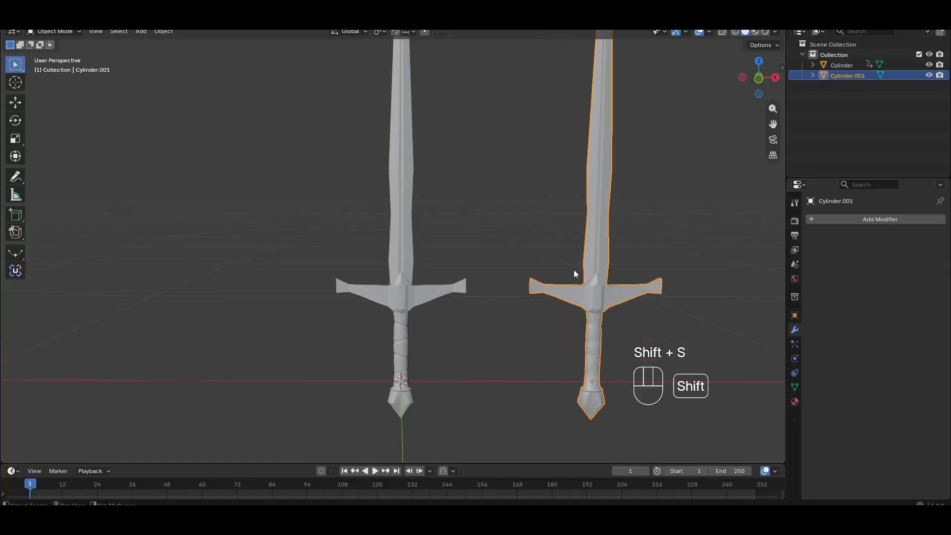
shift+middle_drag(573, 269, 475, 299)
key(shift+s)
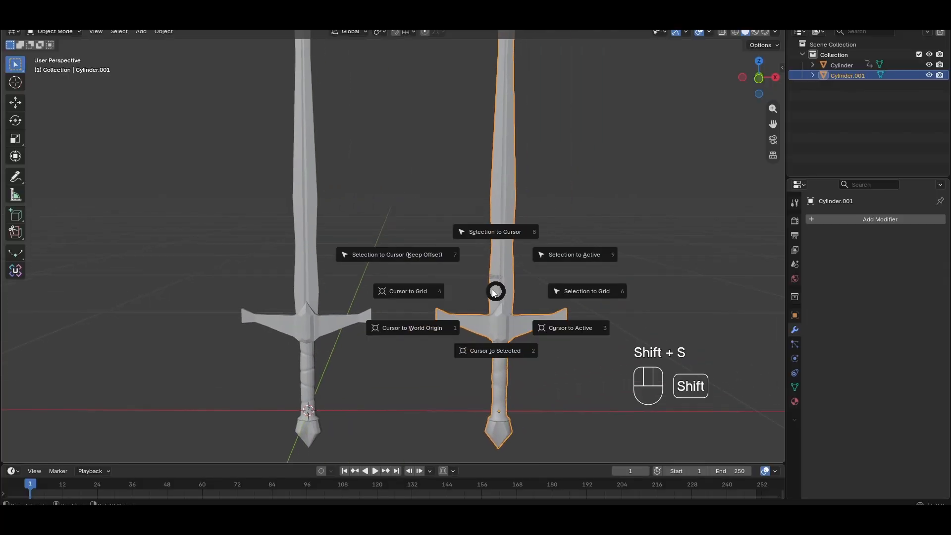
click(427, 259)
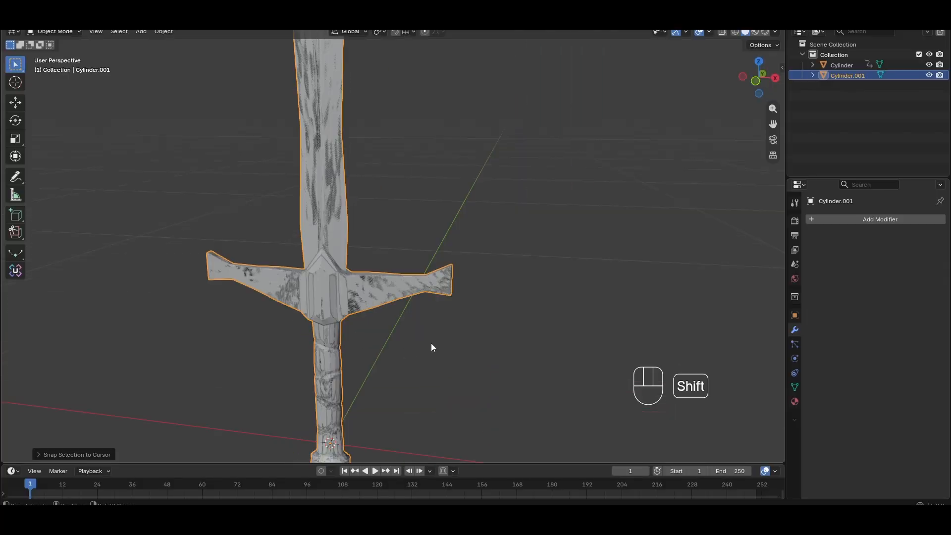
Hide and unhide the second sword in the outliner
shift+middle_drag(431, 343, 357, 319)
click(929, 75)
scroll(385, 274, up, 3)
click(929, 75)
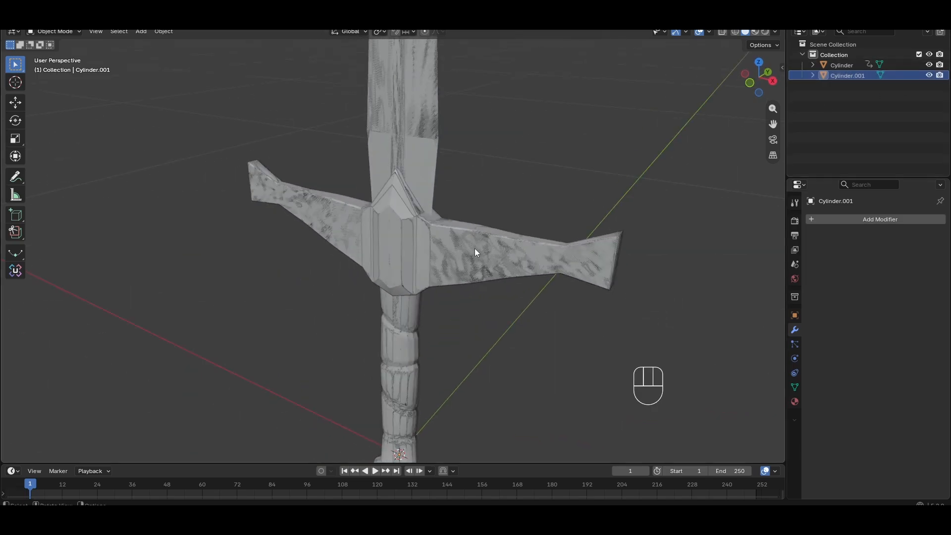
middle_drag(445, 296, 490, 268)
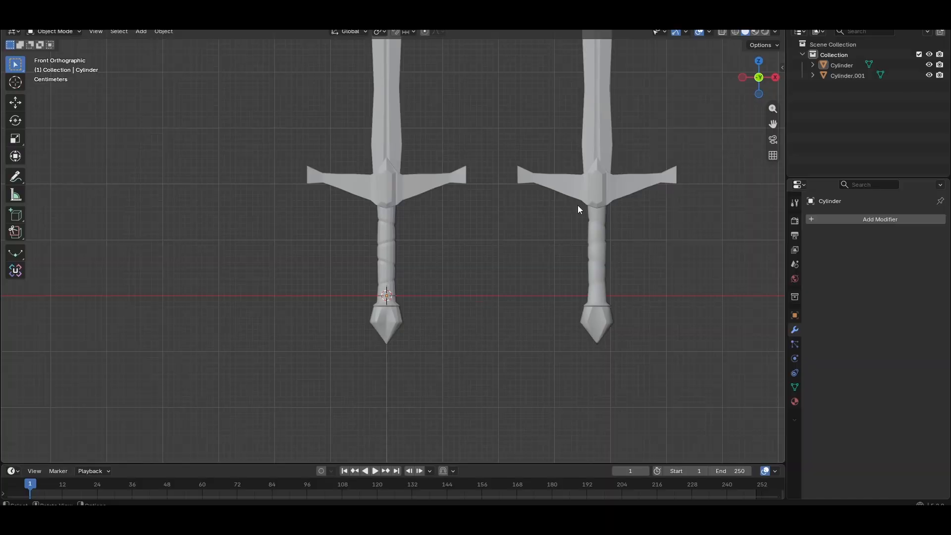
Compare the two swords side by side, selecting each in turn
shift+middle_drag(574, 206, 554, 290)
scroll(456, 287, up, 2)
scroll(555, 303, down, 2)
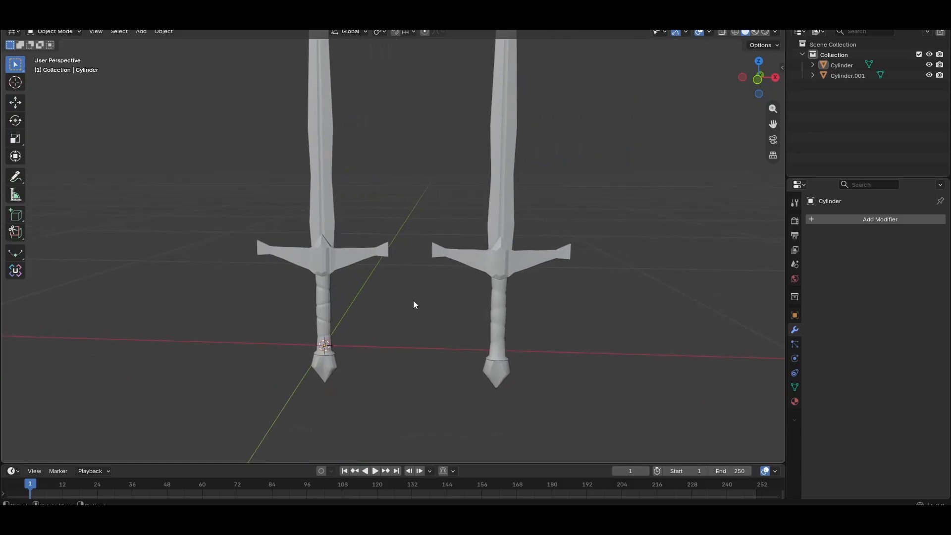
scroll(400, 285, up, 2)
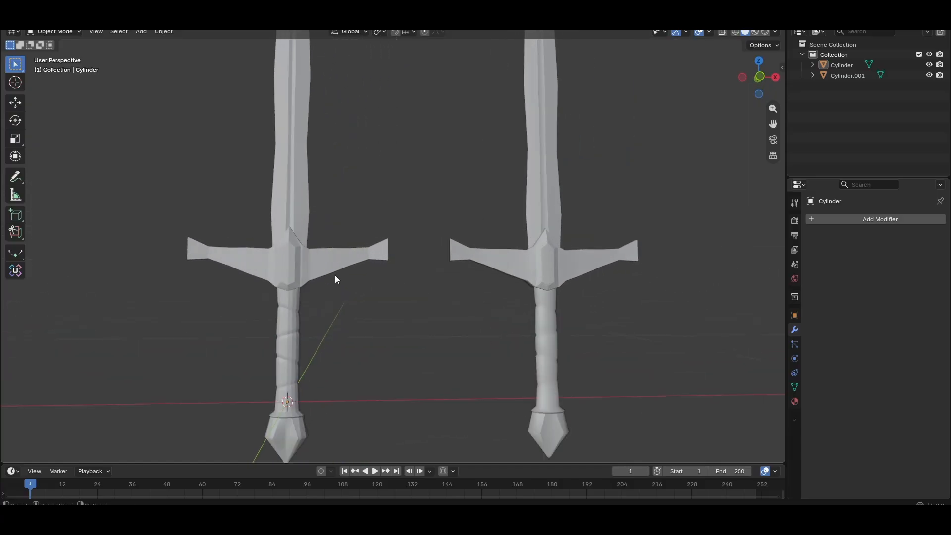
click(294, 273)
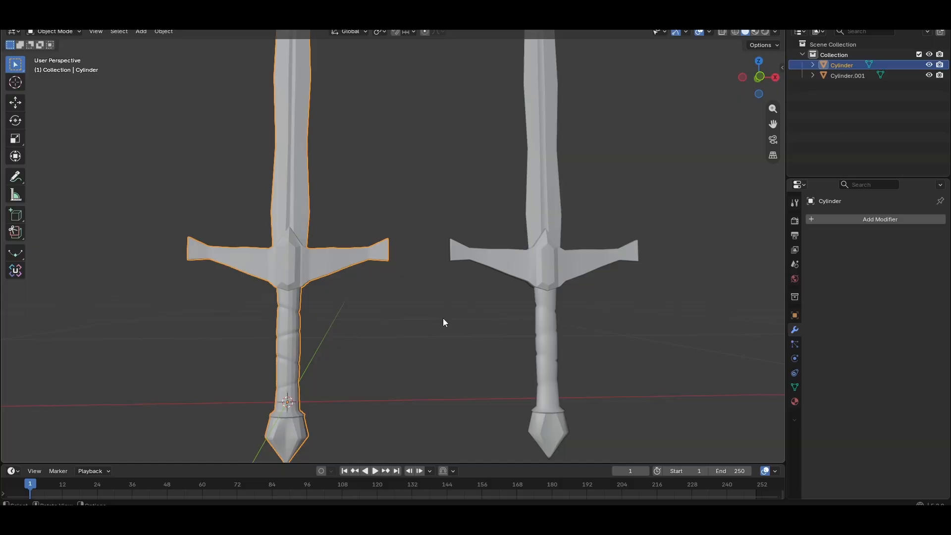
click(543, 278)
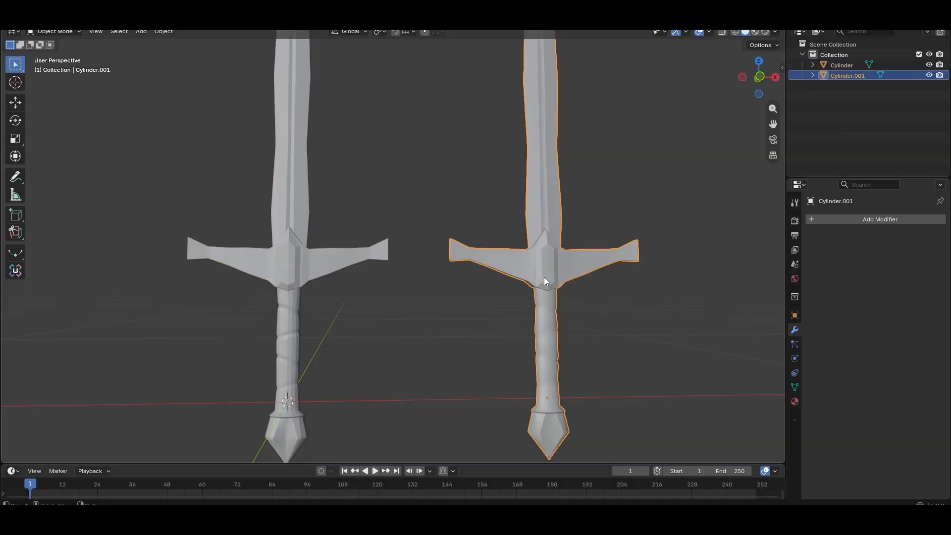
scroll(636, 339, up, 1)
shift+middle_drag(642, 339, 488, 326)
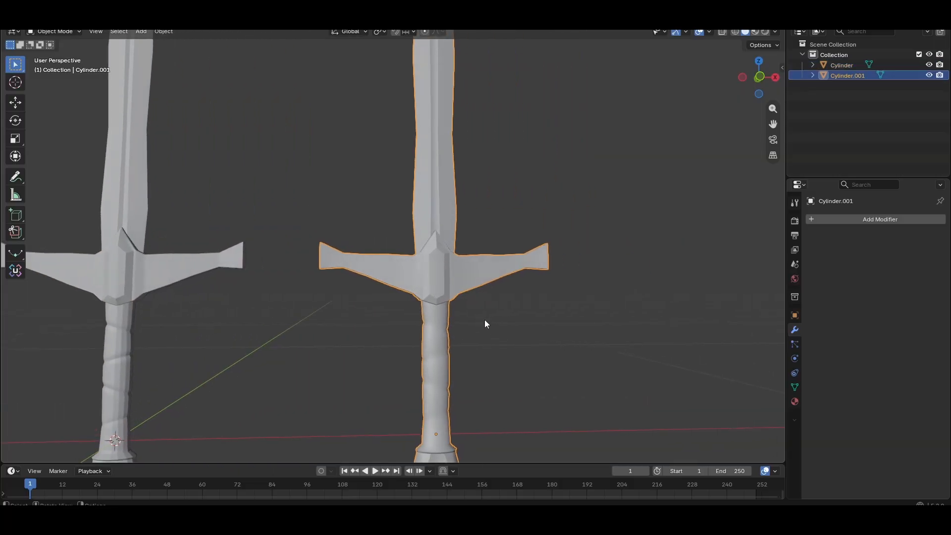
scroll(485, 323, down, 2)
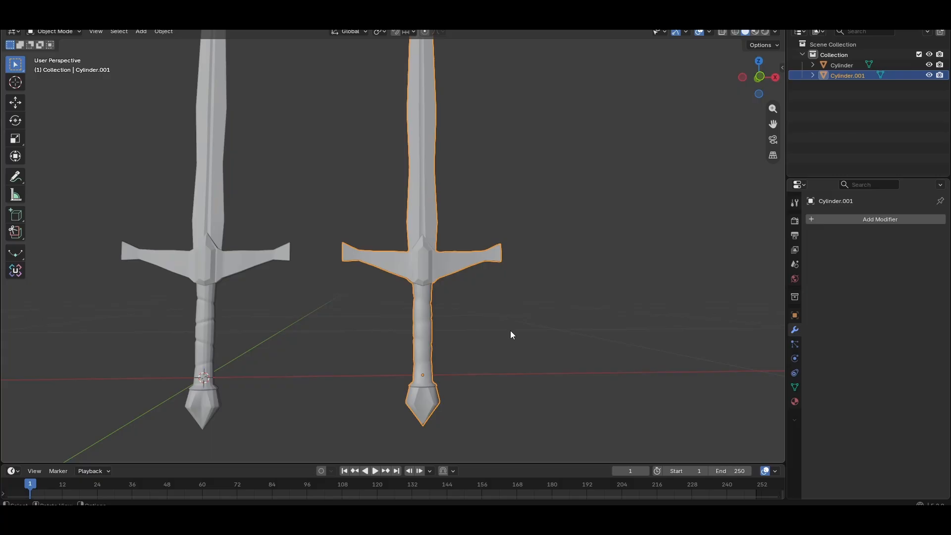
Orbit and zoom around both swords to examine their crossguards and handles up close
mouse_move(510, 330)
middle_down()
mouse_move(500, 304)
mouse_move(470, 323)
mouse_move(510, 314)
middle_up()
scroll(347, 323, up, 1)
shift+middle_drag(346, 325, 531, 312)
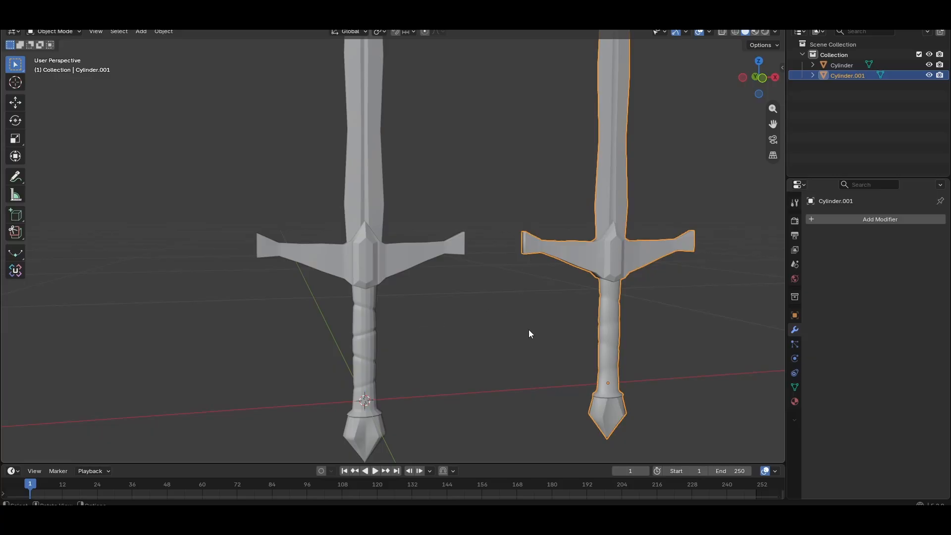
middle_drag(528, 330, 506, 332)
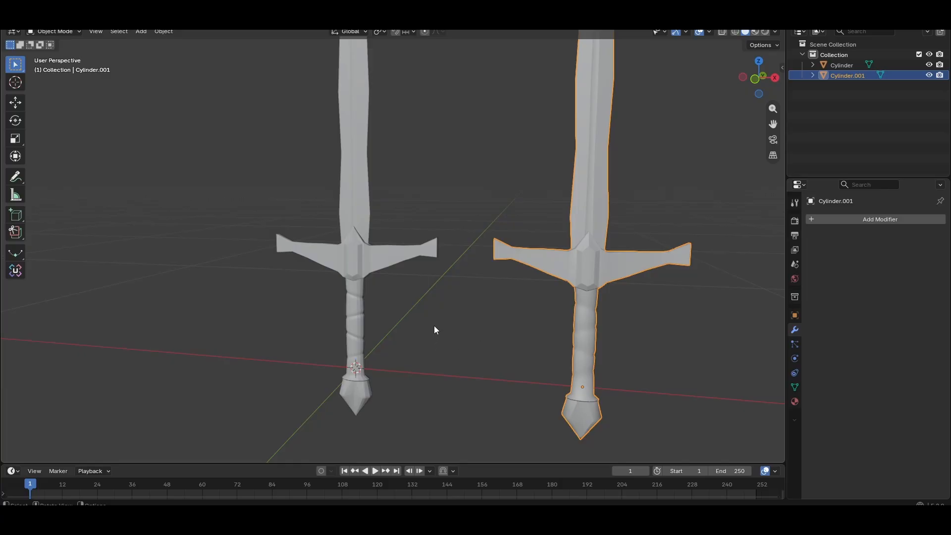
scroll(376, 324, up, 2)
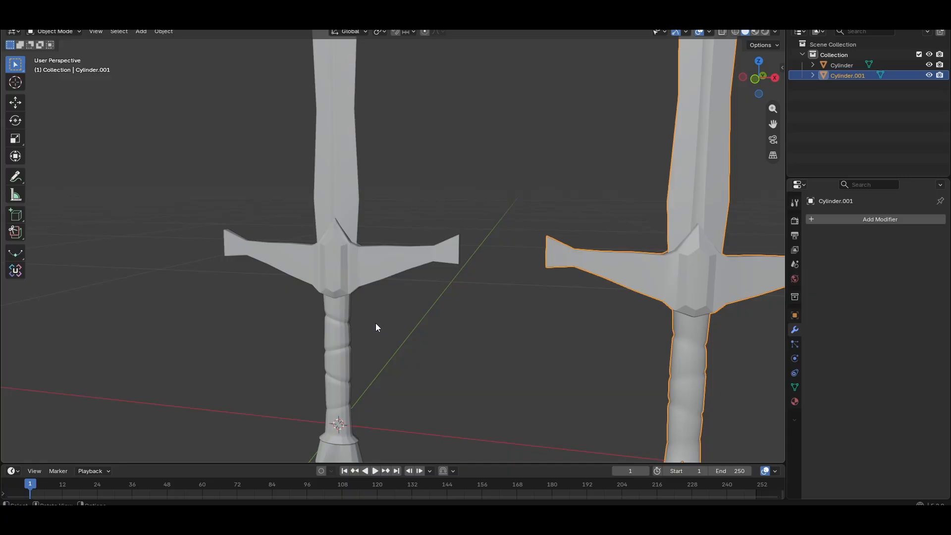
scroll(375, 322, down, 3)
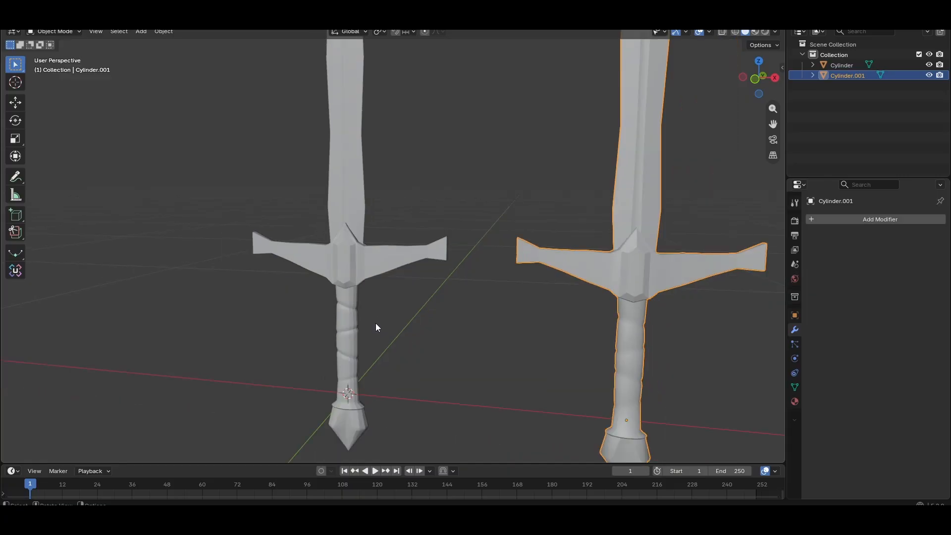
middle_drag(385, 321, 418, 303)
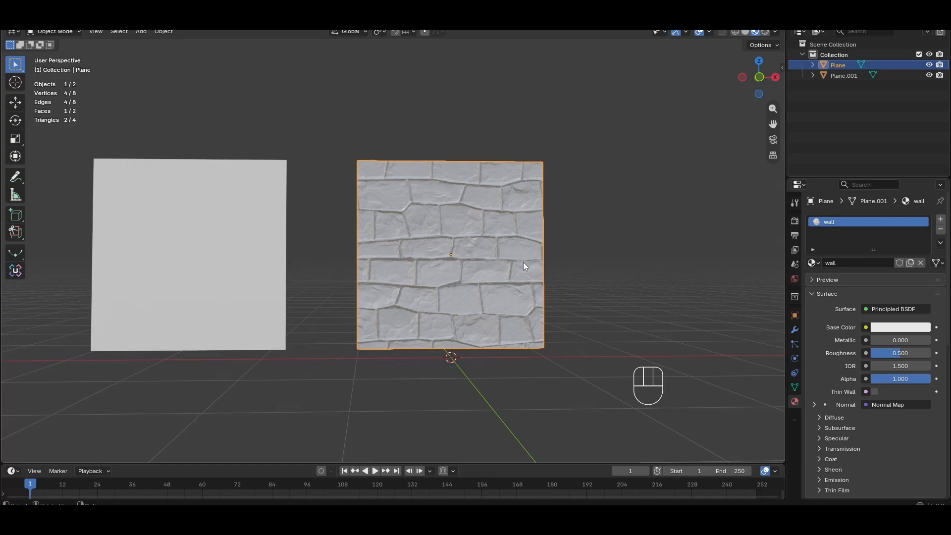
Orbit and zoom around the stone wall plane to examine its normal-mapped surface
shift+middle_drag(501, 289, 464, 316)
scroll(490, 300, up, 3)
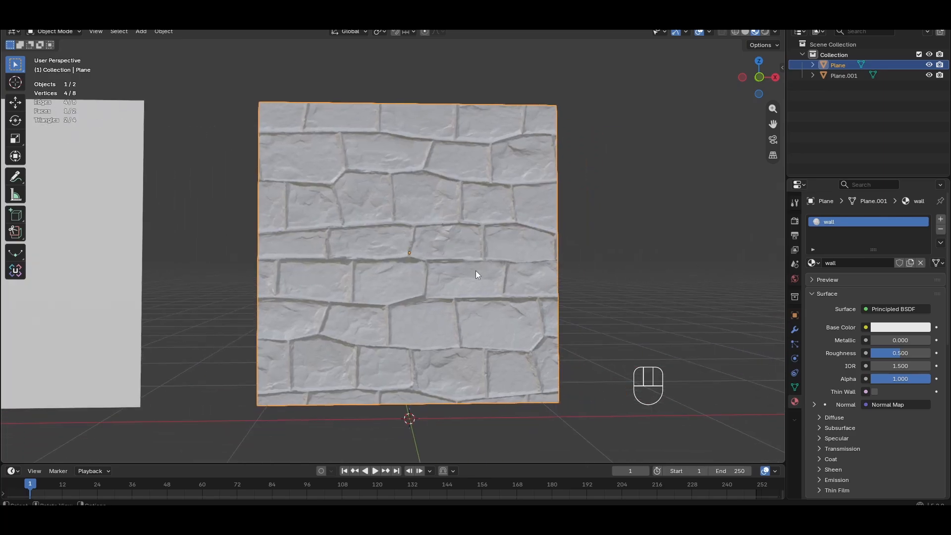
middle_drag(478, 272, 485, 237)
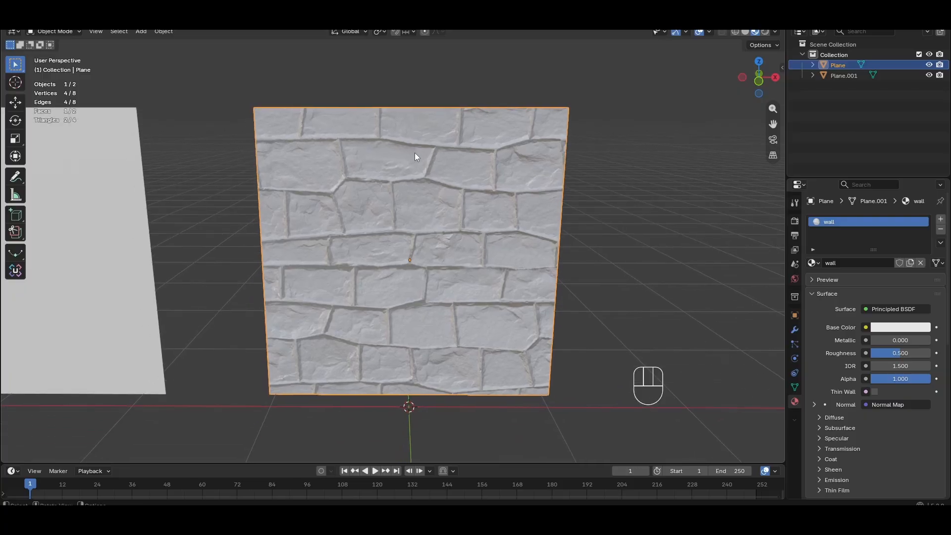
scroll(414, 201, down, 3)
shift+middle_drag(412, 232, 442, 212)
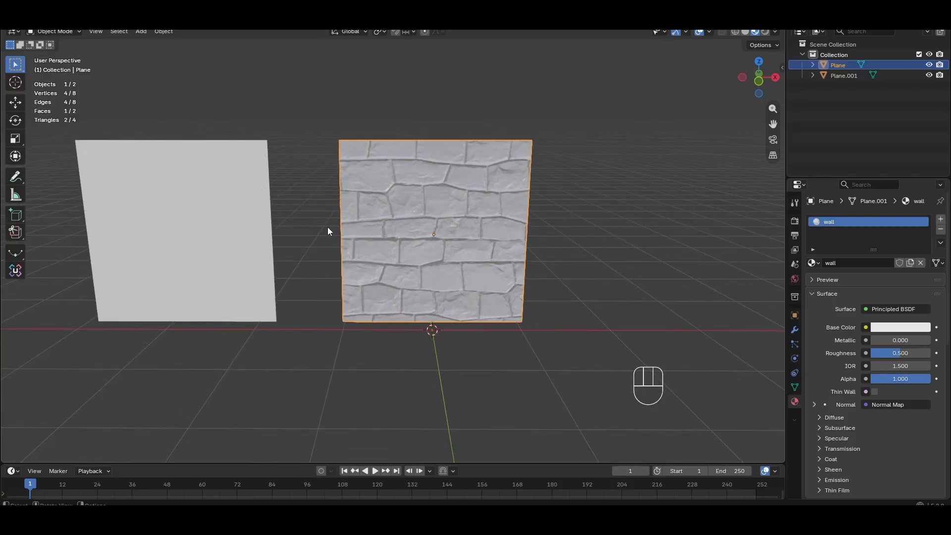
Open the wall material's normal map texture in an image editor and inspect it and its texture folder
key(n)
key(n)
click(342, 19)
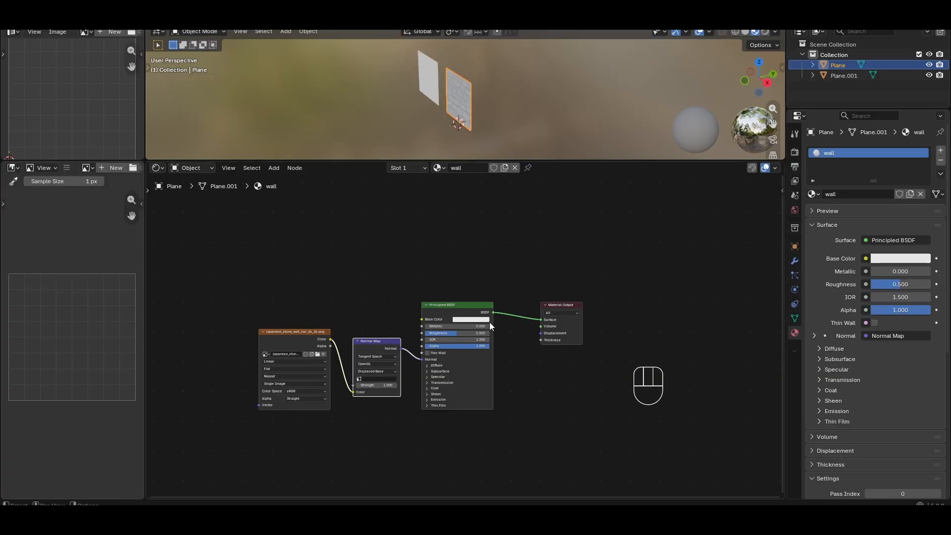
click(299, 329)
drag(146, 277, 531, 224)
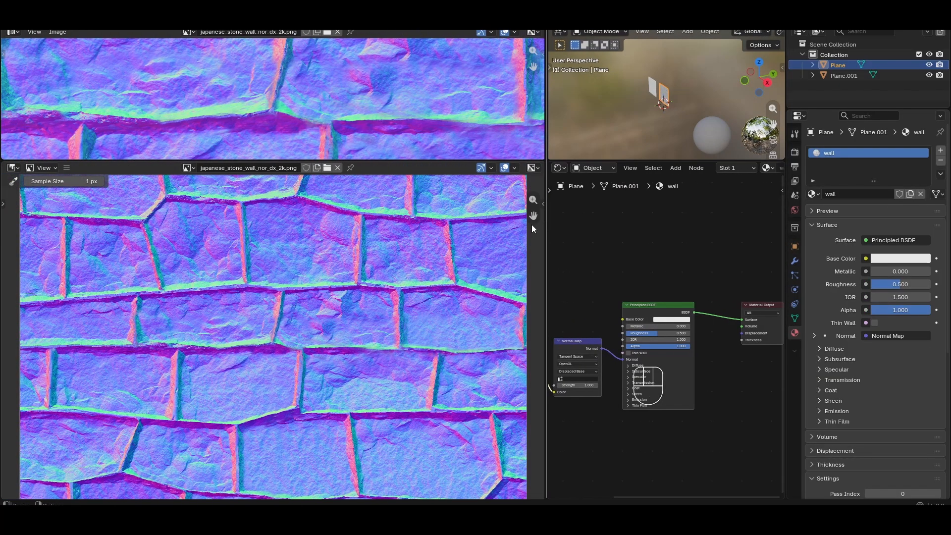
scroll(316, 280, down, 5)
scroll(314, 305, up, 3)
scroll(315, 307, down, 1)
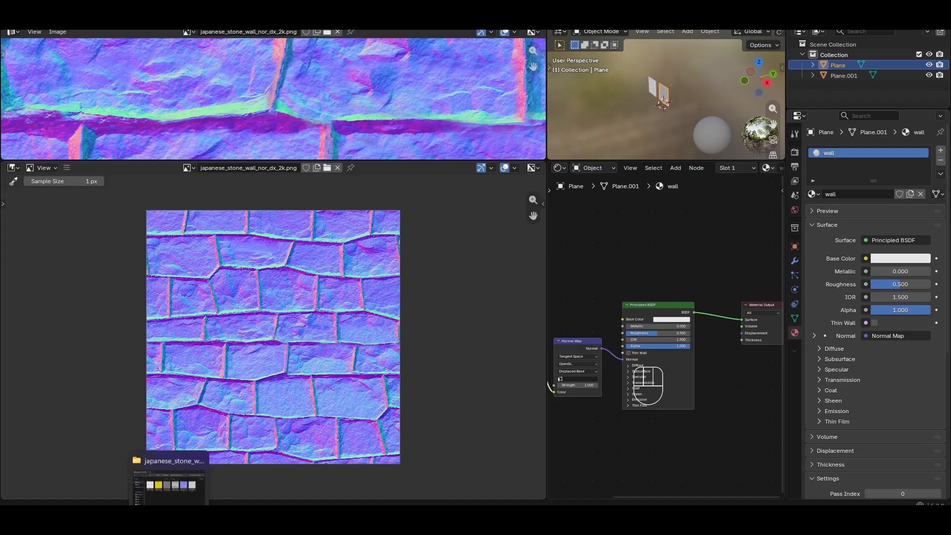
click(169, 523)
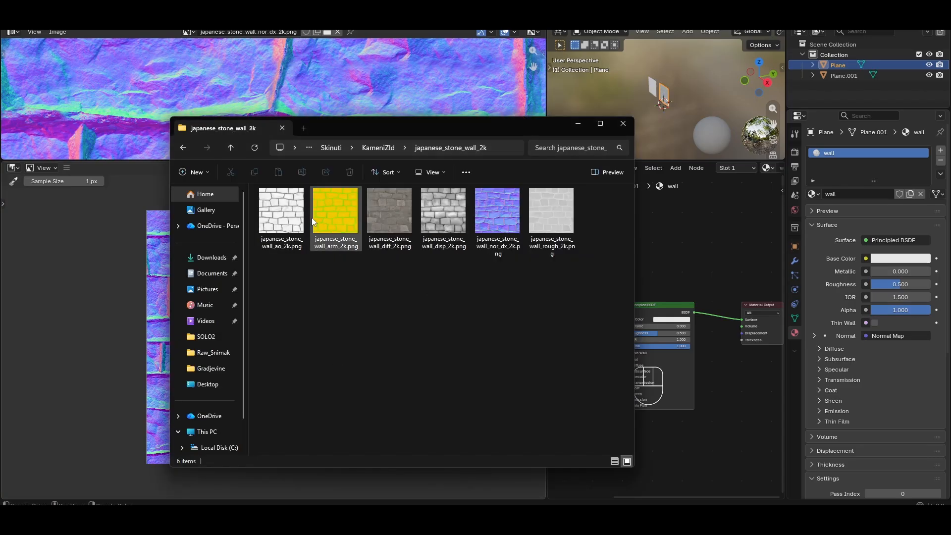
click(578, 124)
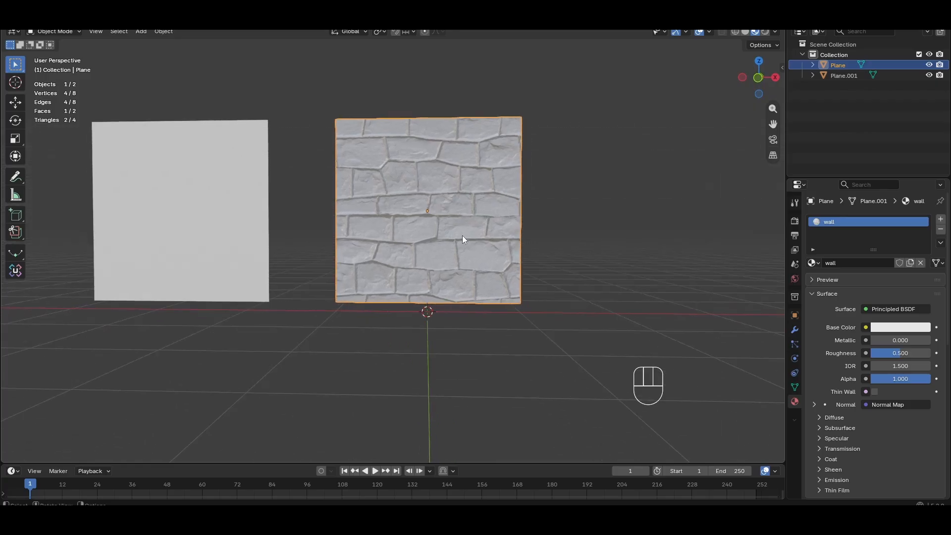
Compare the textured wall plane with the plain plane, ending in front orthographic view
scroll(461, 236, up, 3)
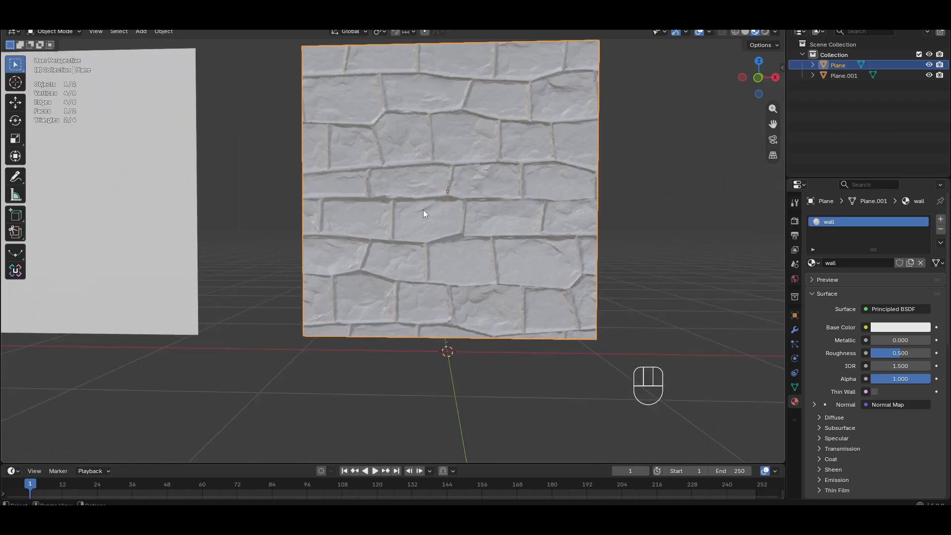
shift+middle_drag(424, 213, 429, 286)
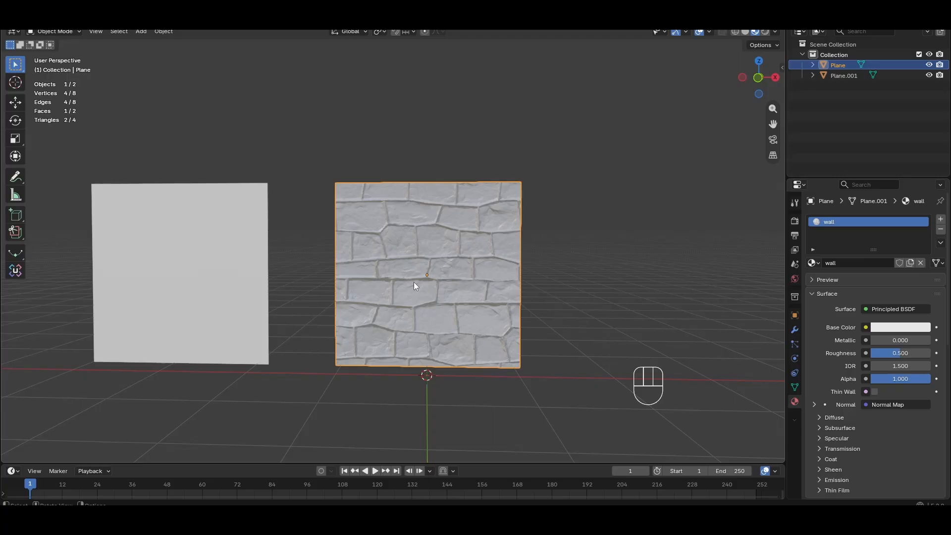
scroll(414, 286, up, 3)
scroll(413, 287, down, 3)
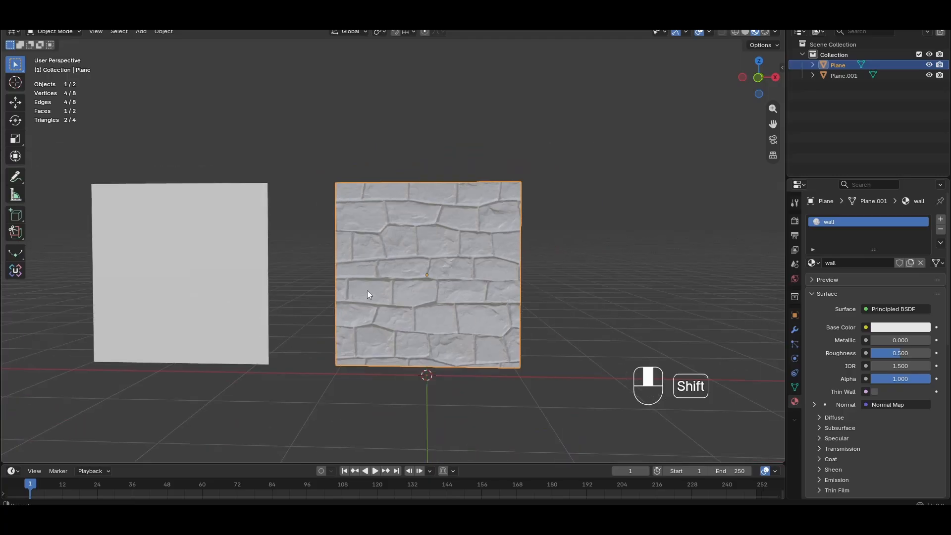
shift+middle_drag(367, 290, 504, 274)
scroll(490, 275, up, 3)
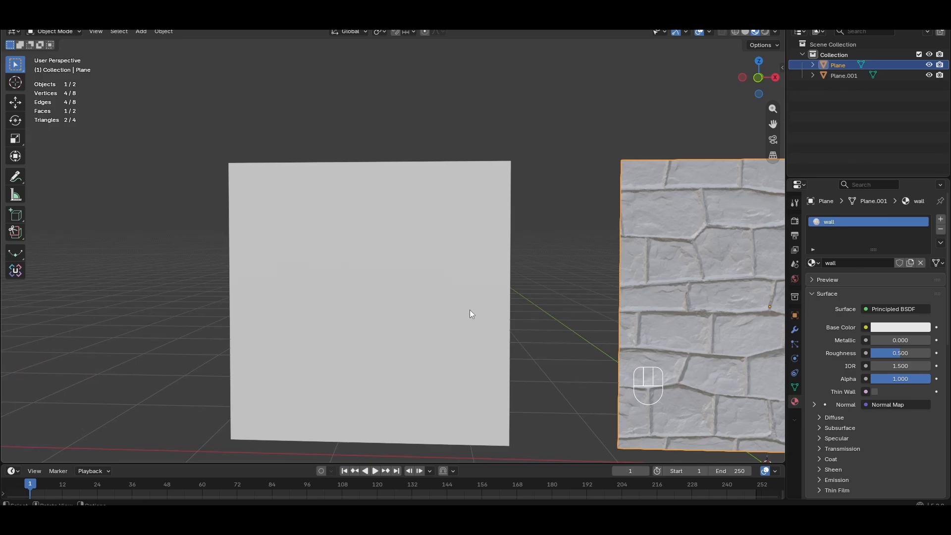
key(KP_1)
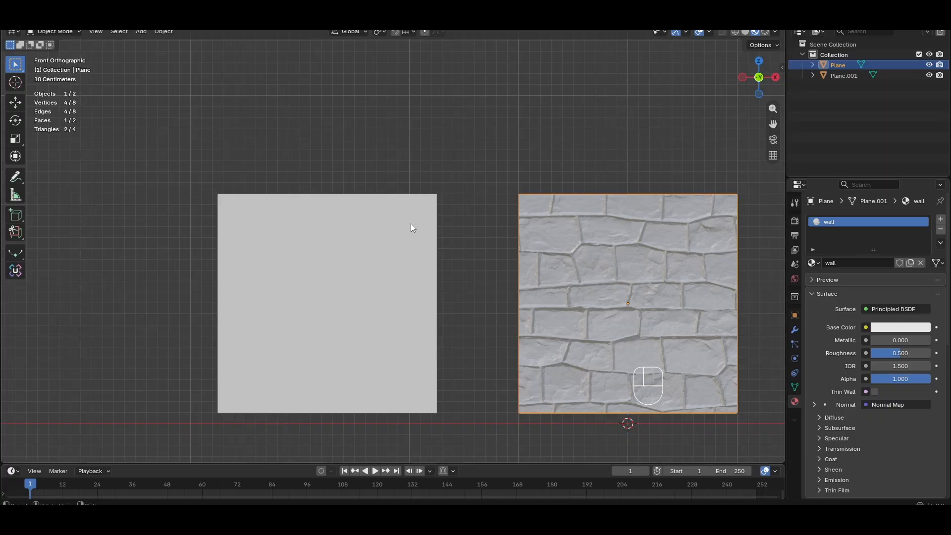
Hide the VelikaGrupa grass clump and view the individual leaf cards
shift+middle_drag(445, 265, 451, 230)
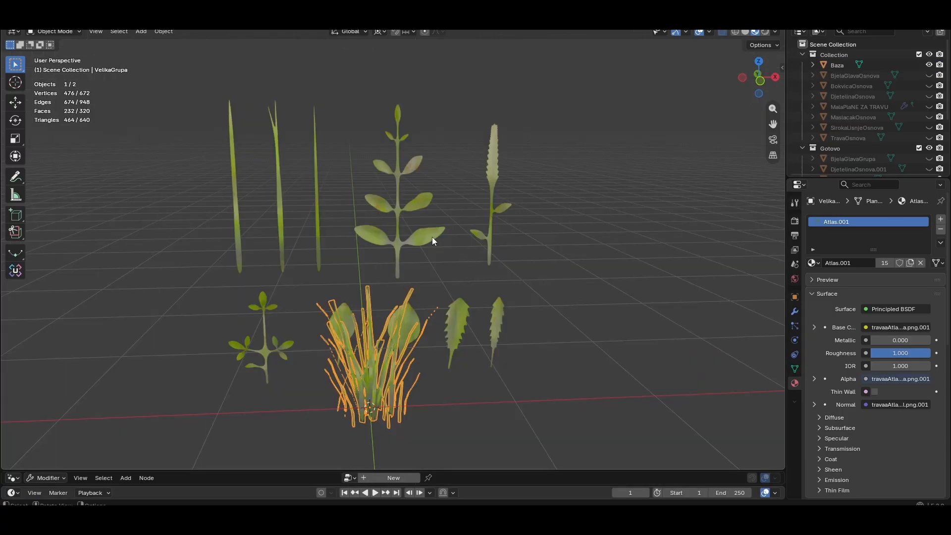
scroll(432, 237, up, 3)
scroll(866, 91, down, 4)
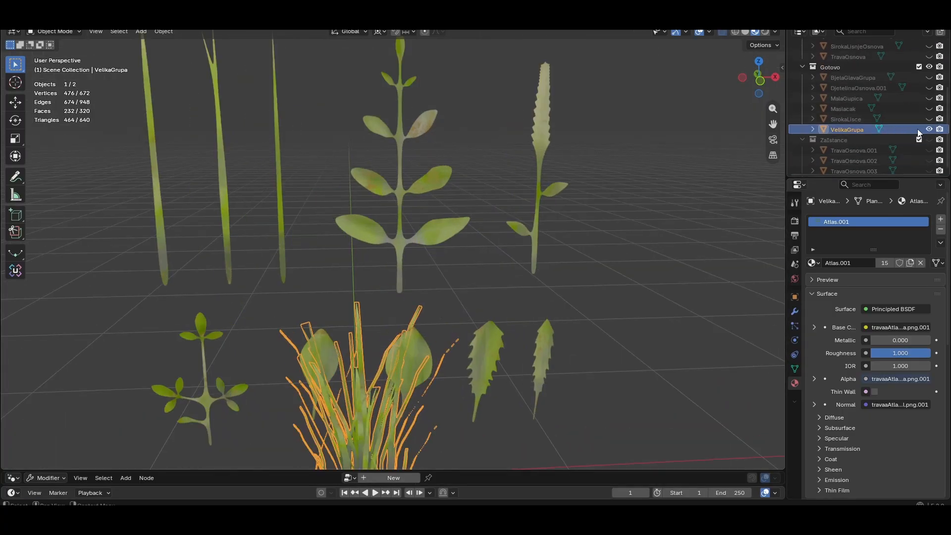
click(929, 129)
scroll(498, 276, down, 2)
scroll(462, 252, up, 3)
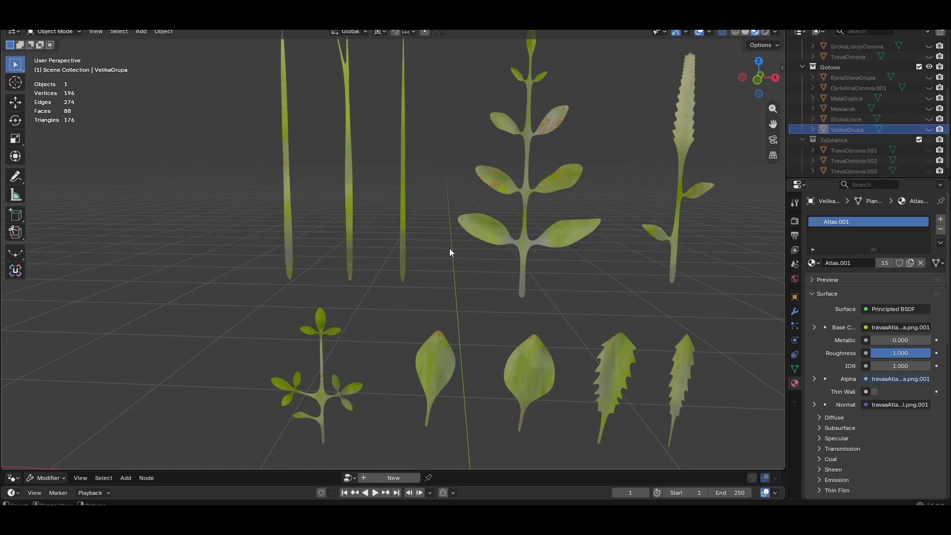
scroll(449, 248, down, 2)
shift+middle_drag(479, 249, 450, 280)
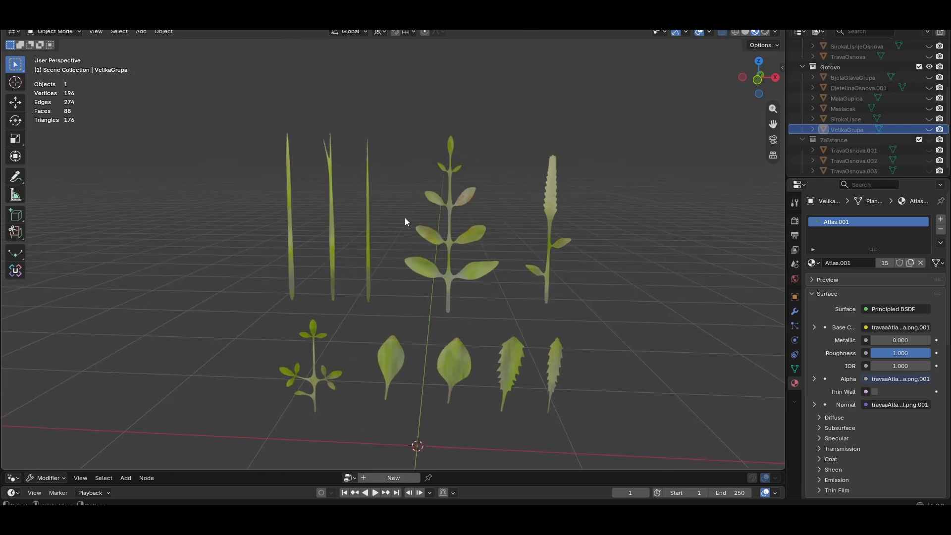
middle_drag(575, 222, 476, 242)
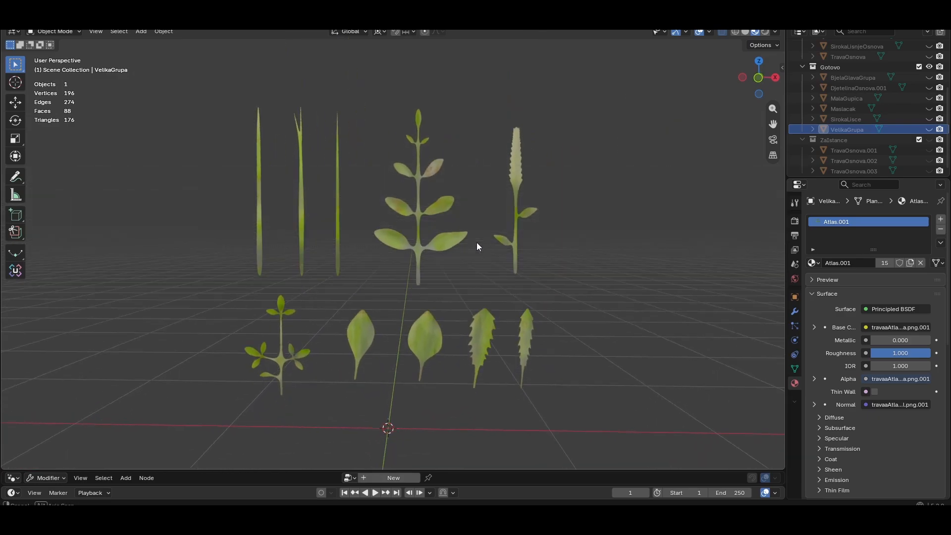
Switch to front view and add a cube mesh in front of the leaf cards
key(KP_1)
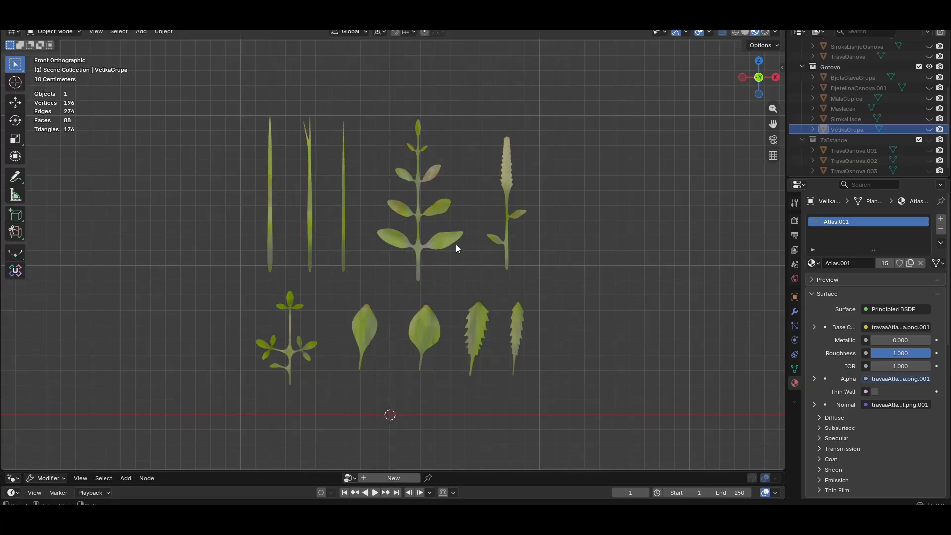
scroll(454, 245, up, 2)
scroll(260, 114, down, 1)
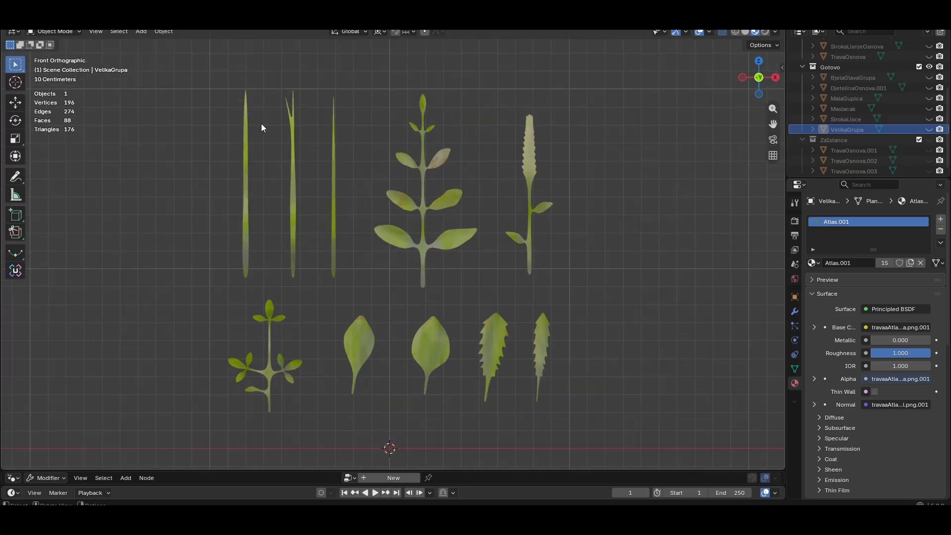
key(shift+a)
mouse_move(373, 199)
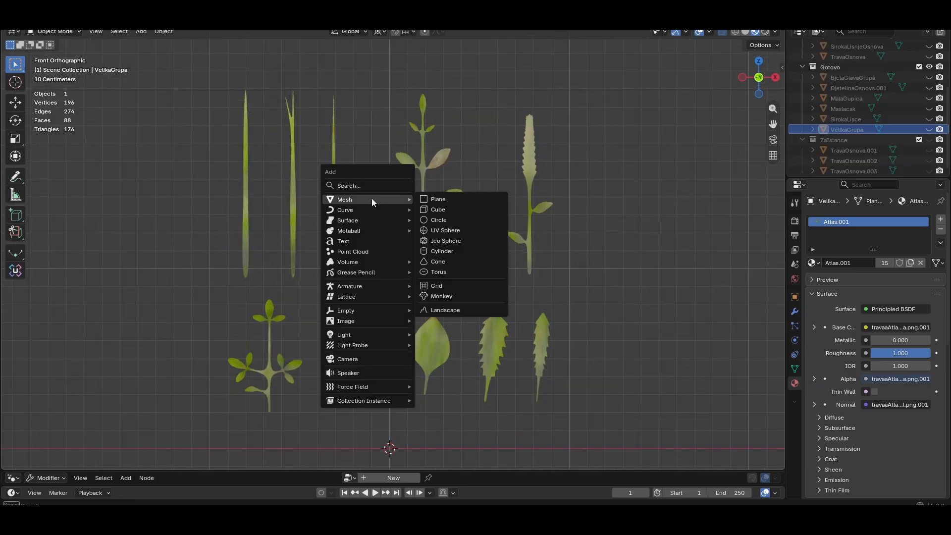
click(439, 210)
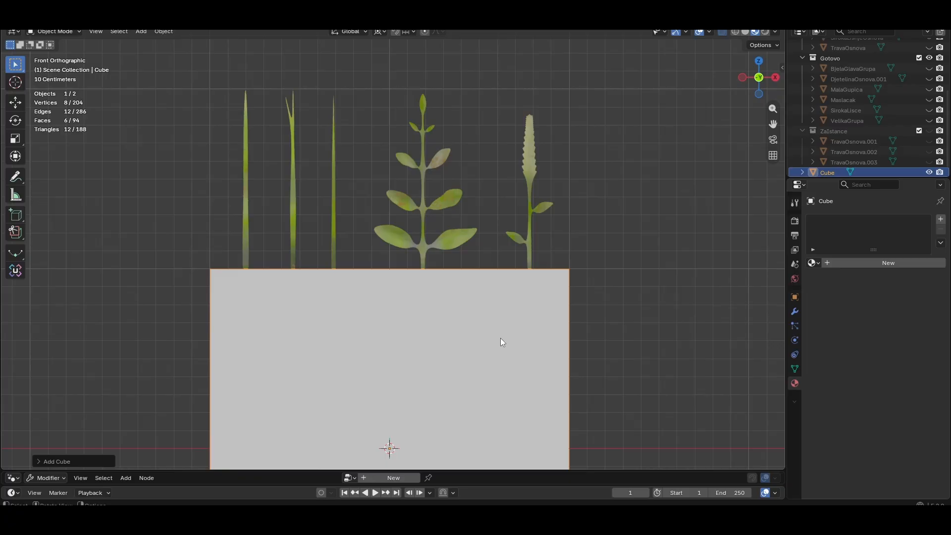
Move the cube upward along Z so it covers all the leaf cards
key(g)
key(z)
click(493, 149)
Toggle X-ray to see the leaf outlines through the cube, then return to solid shading
click(735, 31)
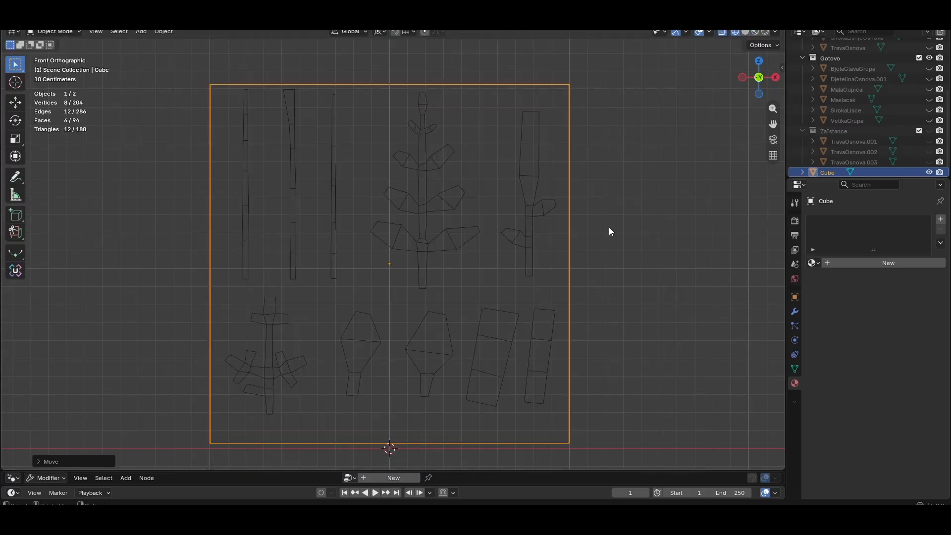
click(400, 138)
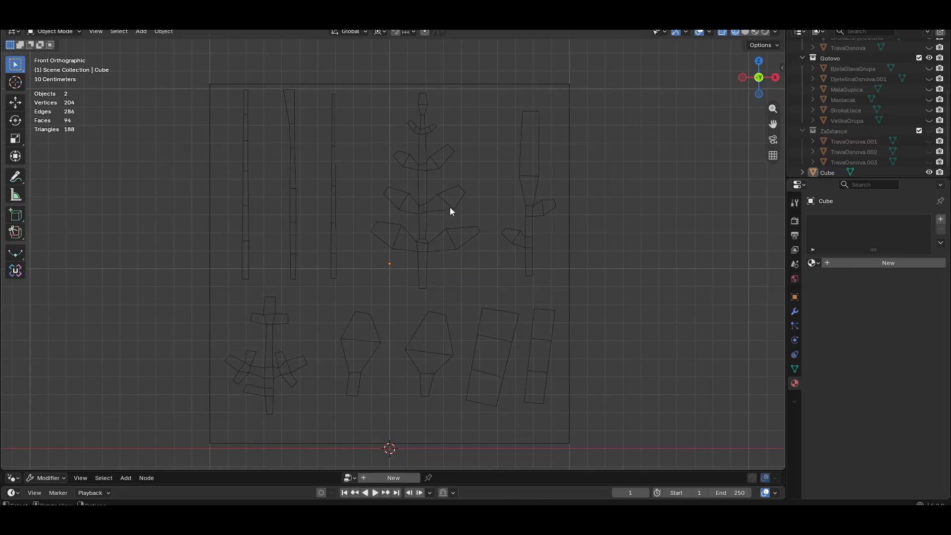
scroll(431, 260, up, 1)
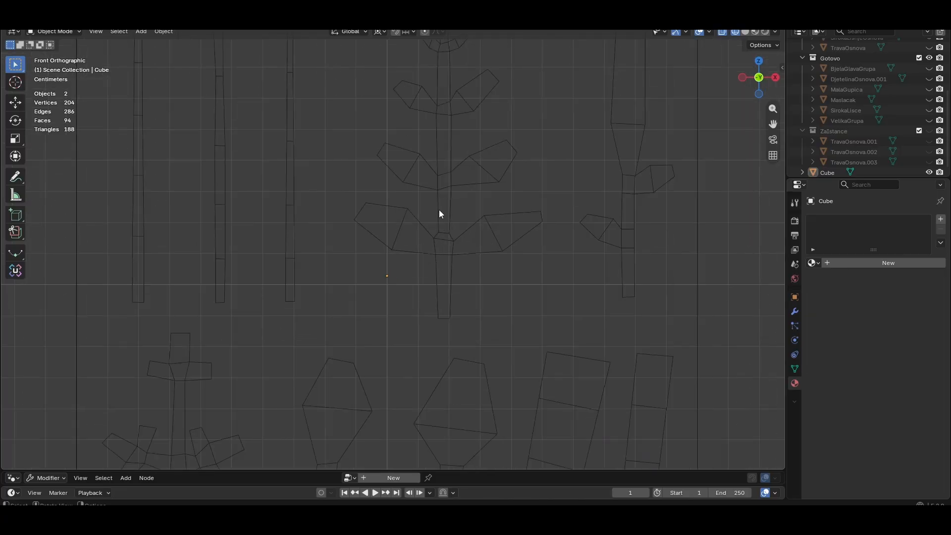
scroll(438, 209, up, 1)
click(756, 31)
scroll(591, 133, down, 2)
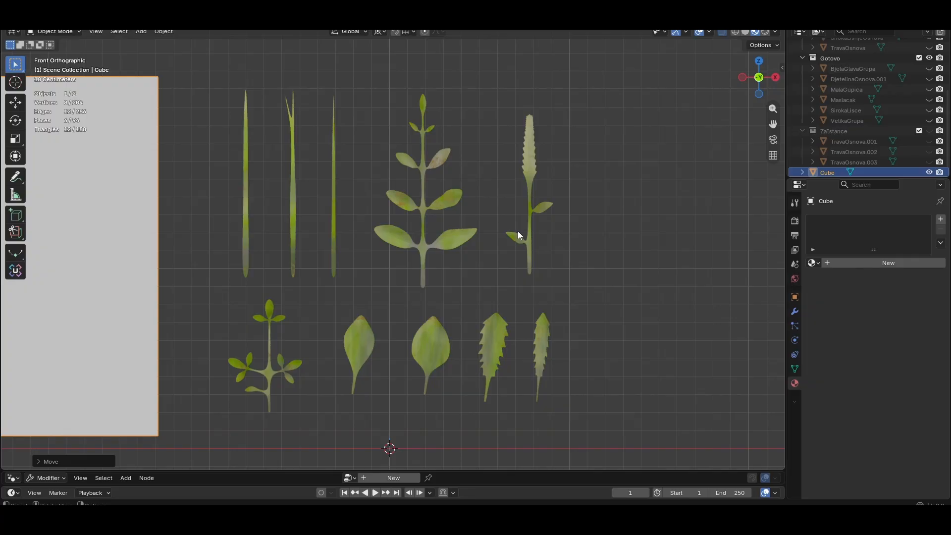
middle_drag(608, 195, 602, 209)
scroll(878, 119, down, 1)
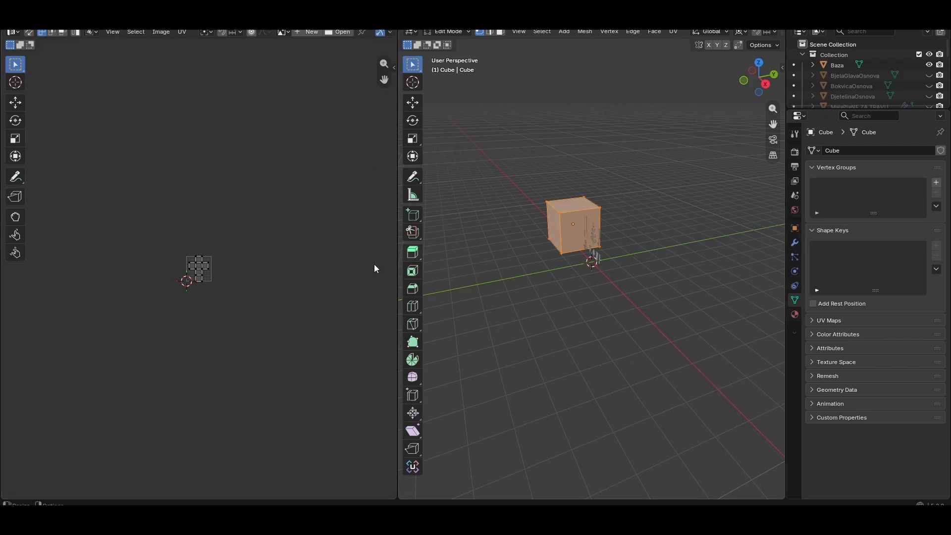
Zoom in on the leaf cards and select all the leaf meshes
scroll(248, 290, up, 3)
scroll(664, 233, up, 4)
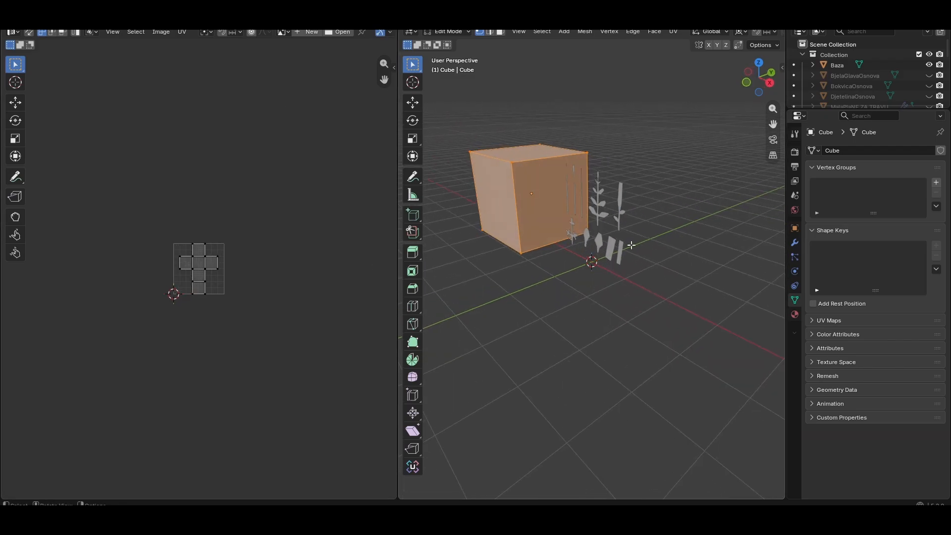
scroll(671, 206, up, 6)
click(616, 203)
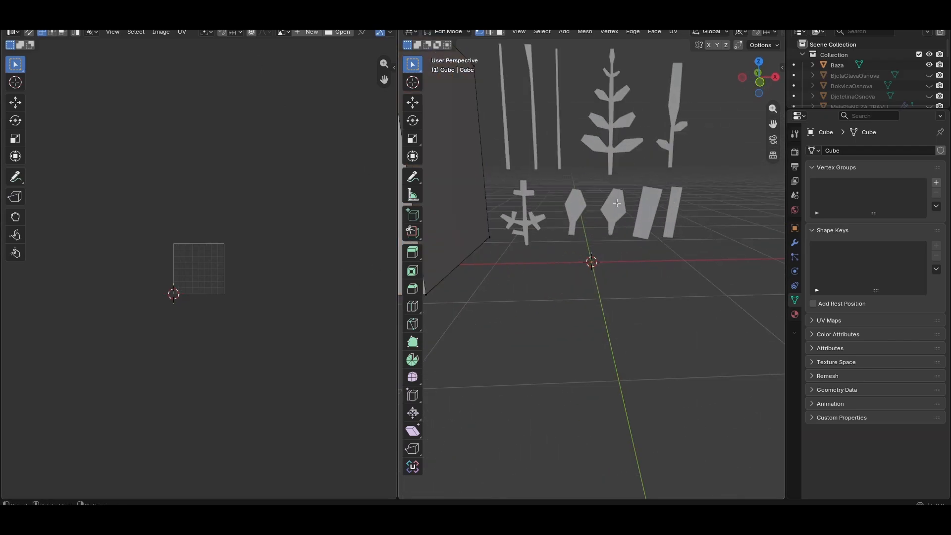
key(a)
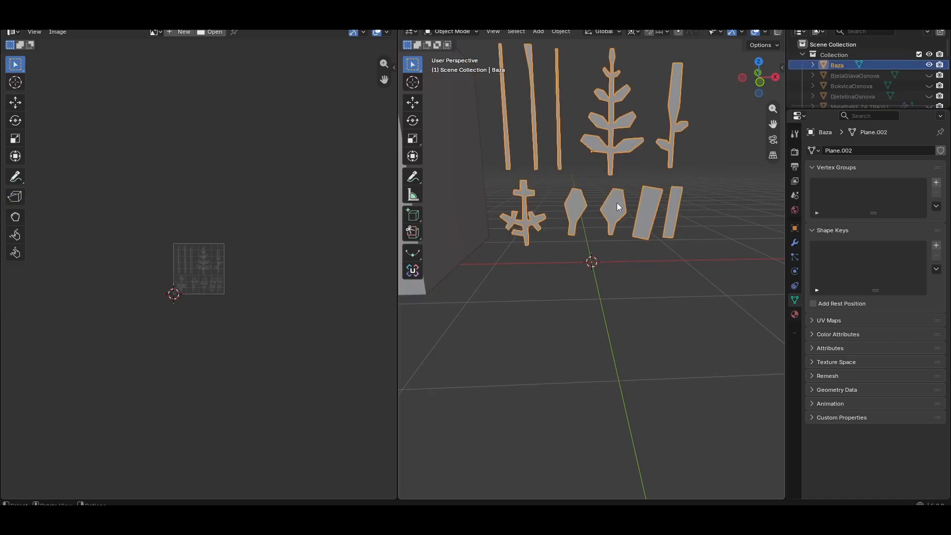
Enter edit mode on the leaf cards and browse the Alfa, Boja and Normal atlas images in the image editor
key(alt+q)
scroll(275, 262, down, 3)
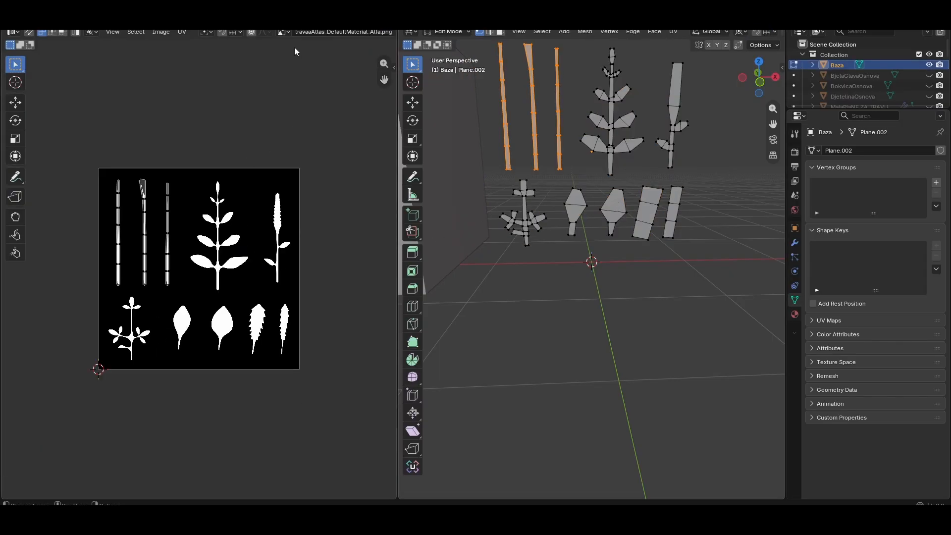
click(283, 32)
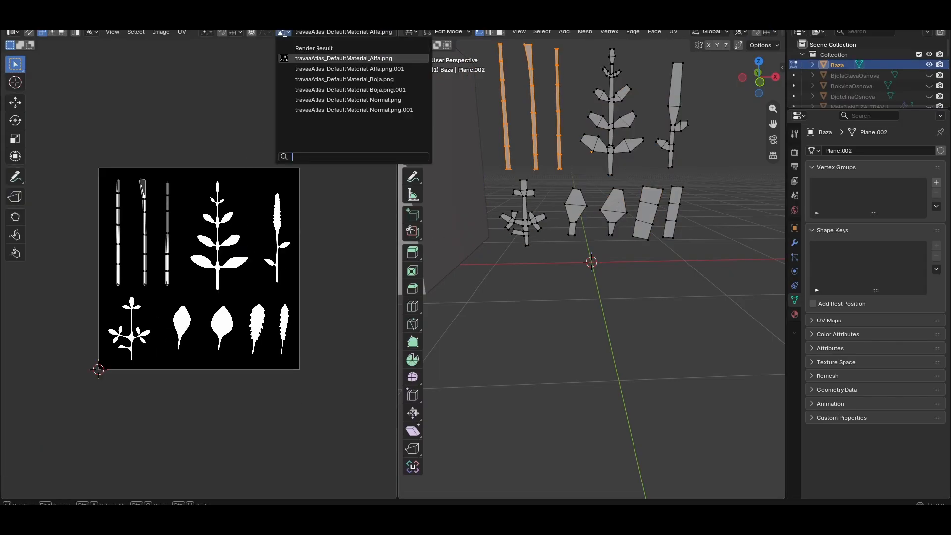
click(324, 79)
scroll(255, 197, down, 2)
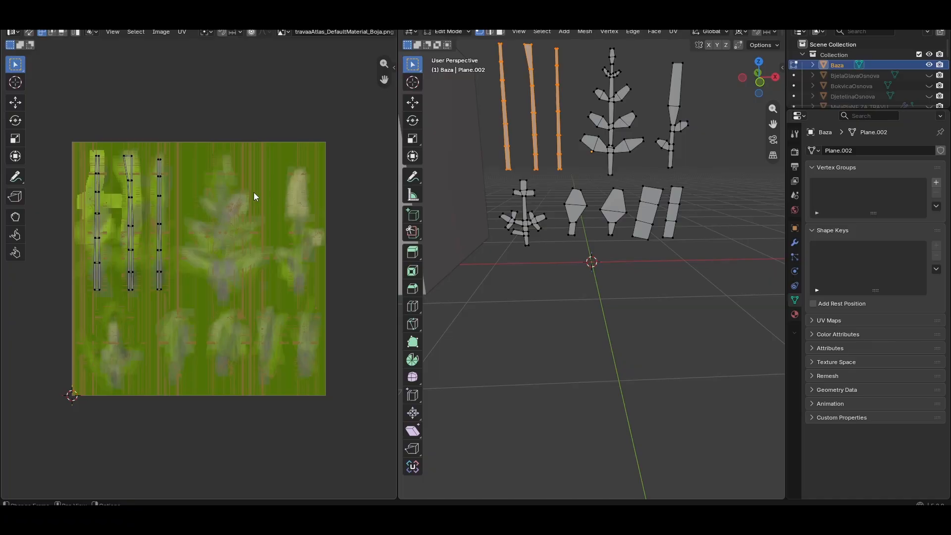
click(283, 31)
click(346, 100)
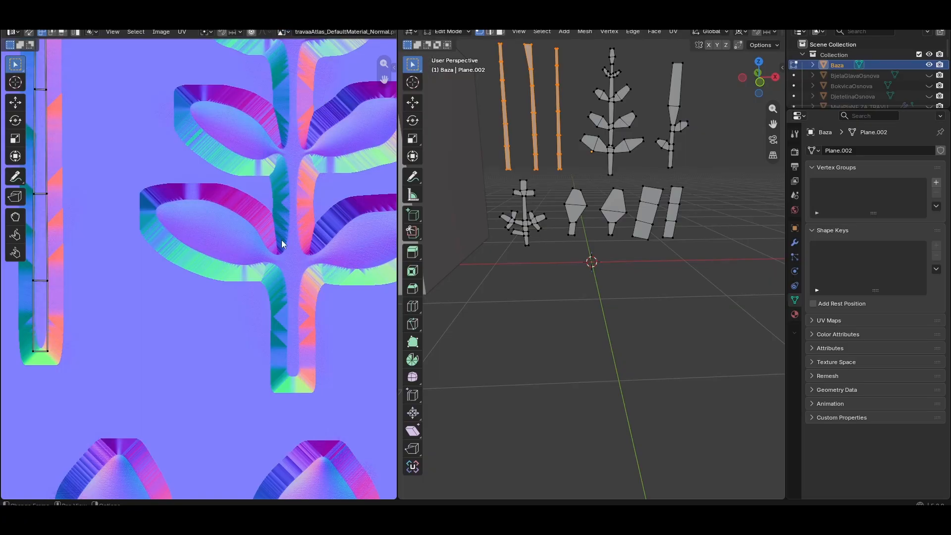
scroll(281, 245, down, 3)
click(283, 32)
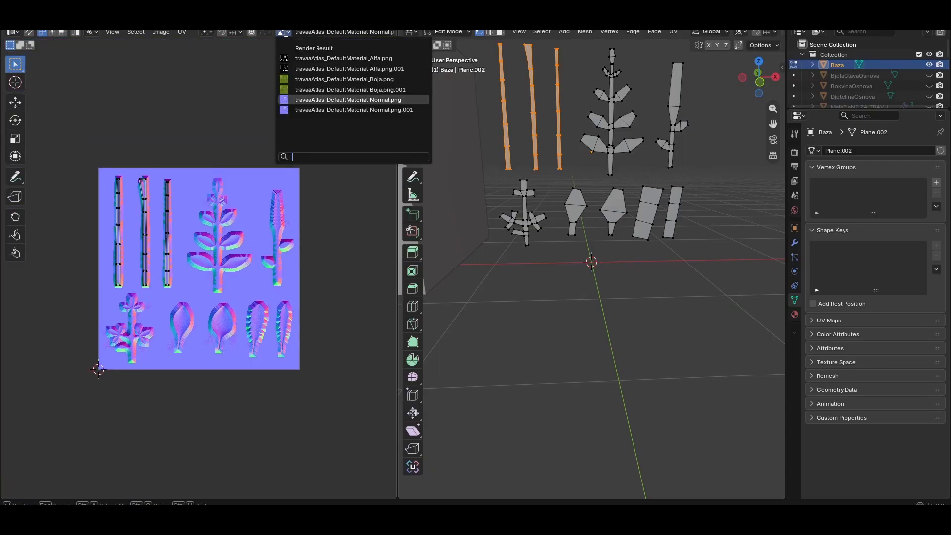
click(315, 66)
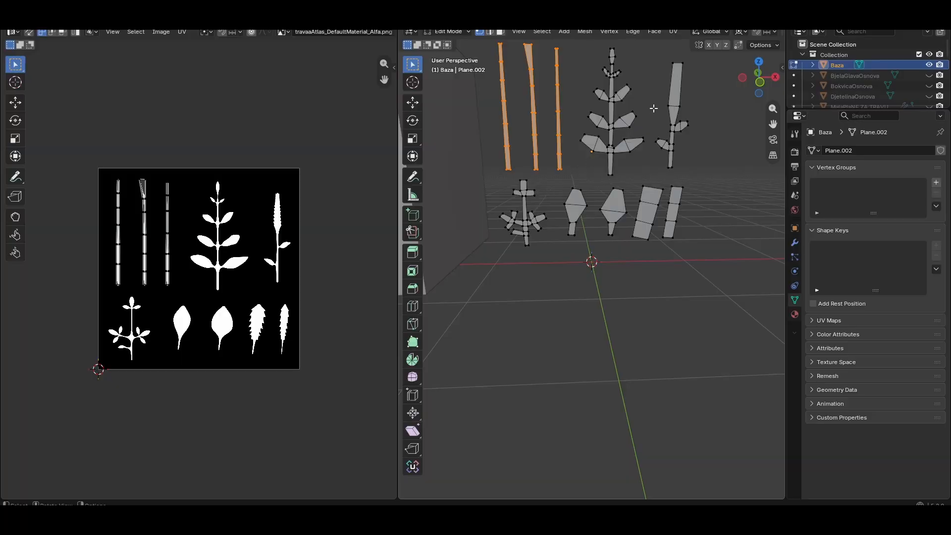
scroll(632, 150, up, 3)
shift+middle_drag(635, 164, 625, 348)
shift+middle_drag(581, 276, 554, 320)
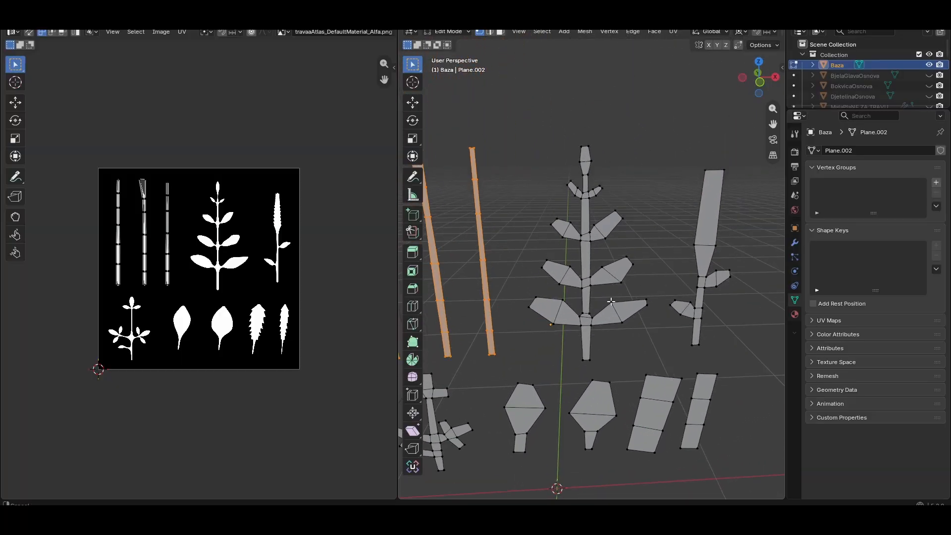
scroll(590, 280, up, 3)
middle_drag(590, 280, 633, 278)
scroll(597, 232, down, 5)
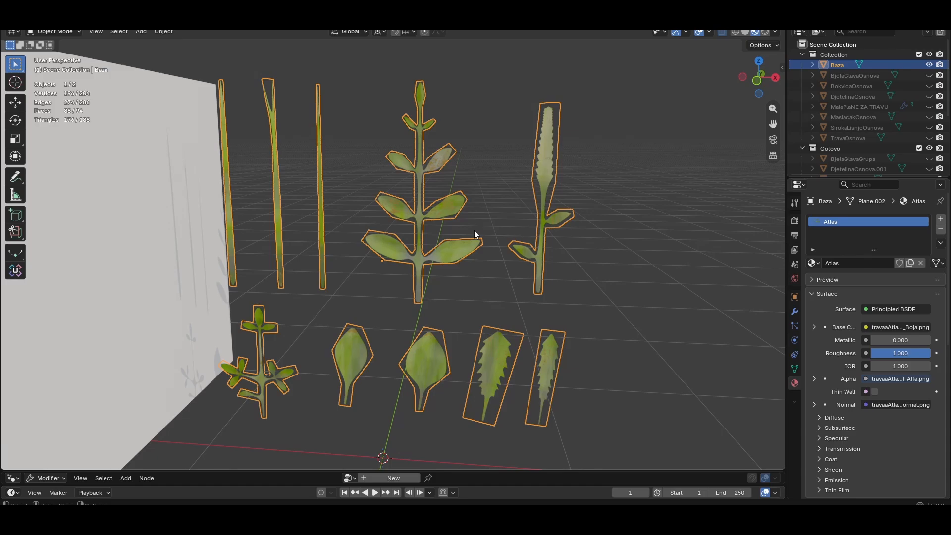
Unhide the SirokaLisce plant group in the outliner and view it beside the textured leaf cards
scroll(871, 108, down, 5)
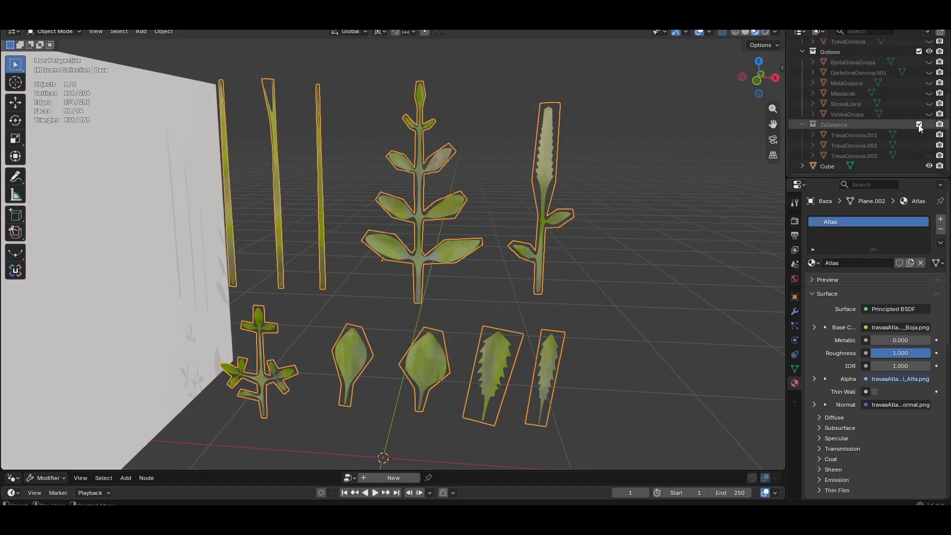
click(929, 104)
scroll(515, 275, down, 1)
scroll(512, 276, down, 2)
shift+middle_drag(483, 283, 482, 184)
scroll(463, 241, up, 3)
middle_drag(415, 257, 449, 288)
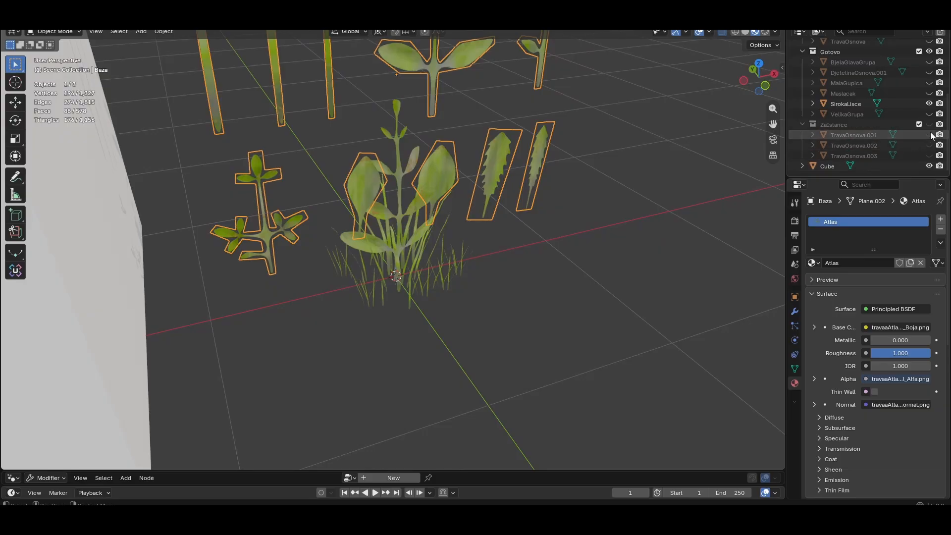
Show the Maslacak plant group, hide SirokaLisce, and inspect the dandelion plant near its leaf cards
click(929, 93)
click(929, 104)
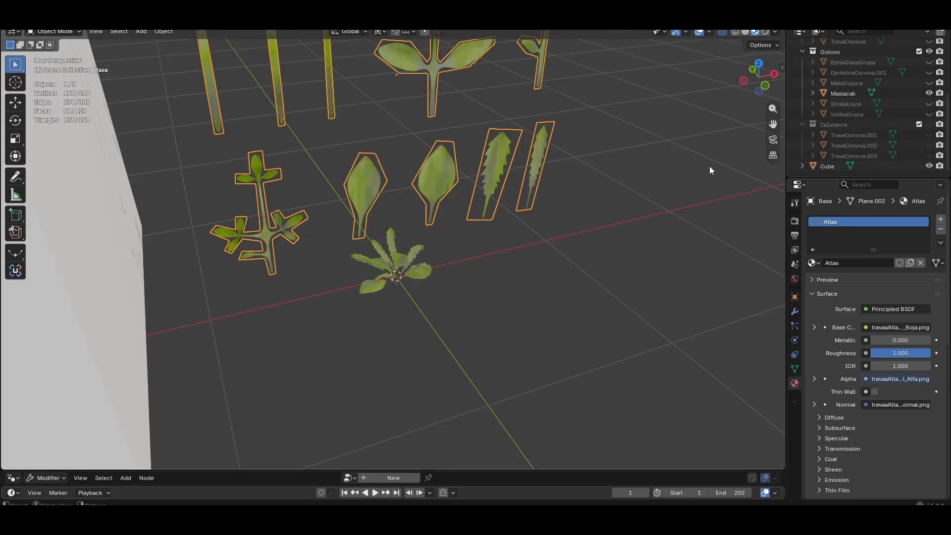
scroll(519, 243, up, 4)
middle_drag(510, 244, 448, 234)
scroll(453, 222, down, 4)
mouse_move(559, 191)
shift+middle_down()
mouse_move(548, 269)
mouse_move(559, 173)
shift+middle_up()
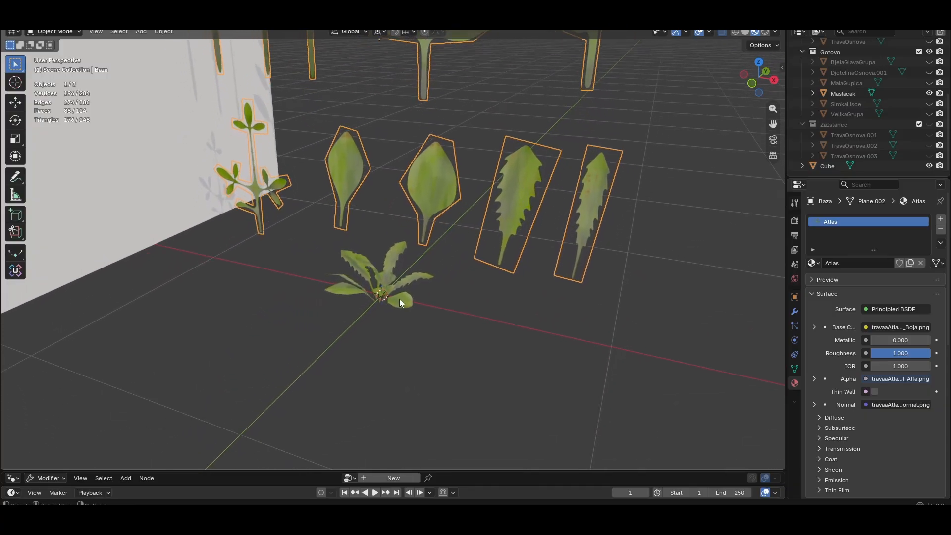
mouse_move(399, 298)
middle_down()
mouse_move(398, 340)
mouse_move(442, 288)
mouse_move(385, 301)
middle_up()
scroll(398, 340, up, 4)
scroll(386, 301, down, 5)
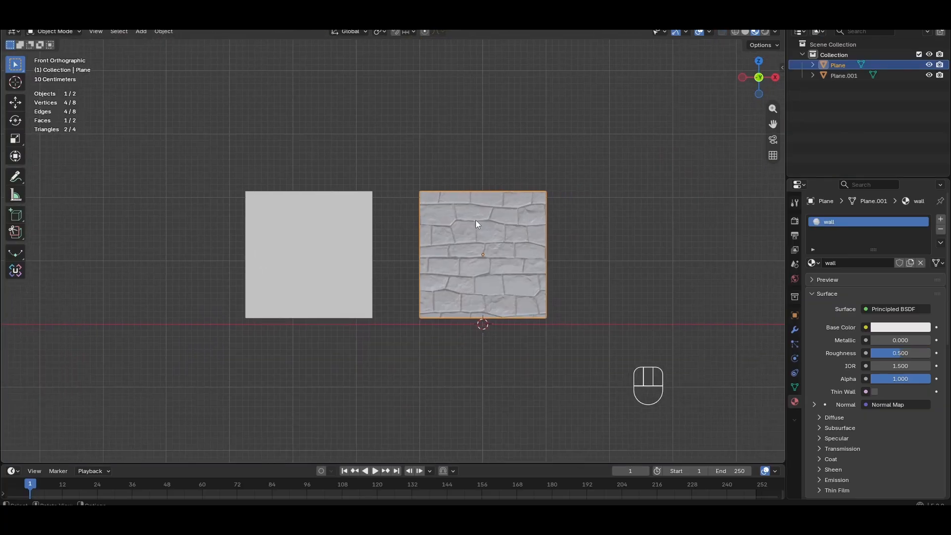
scroll(401, 247, up, 3)
Delete the blank plane standing beside the stone-wall plane
click(356, 246)
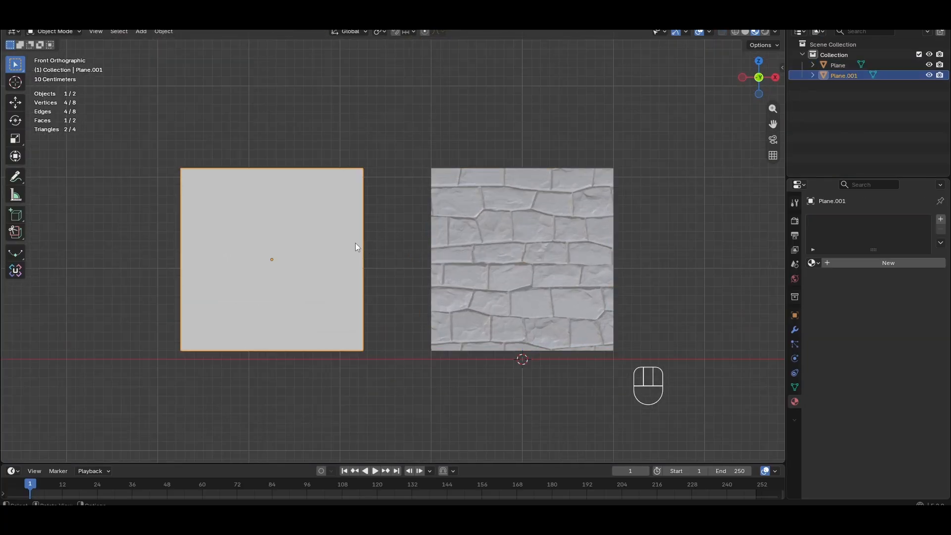
key(Delete)
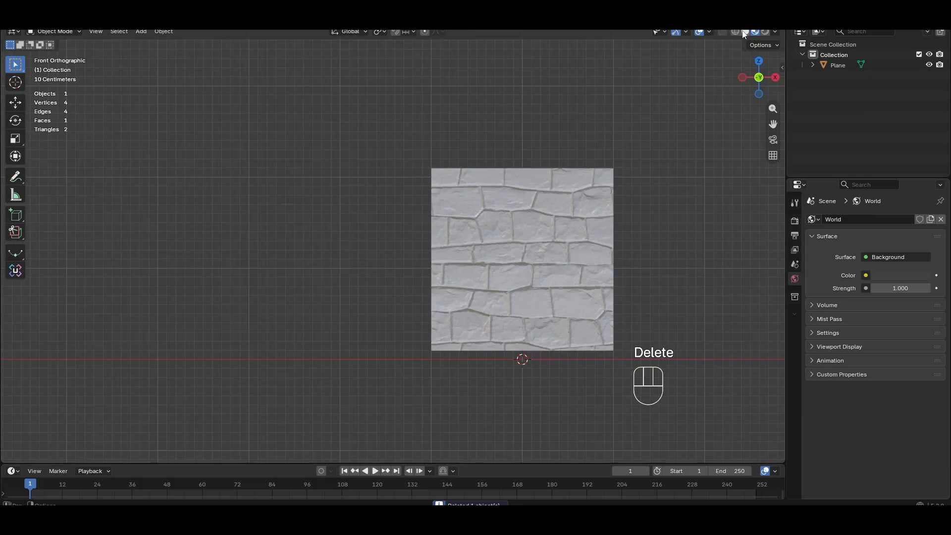
Switch the viewport to solid shading and center the view on the remaining wall plane
click(745, 32)
scroll(534, 251, down, 3)
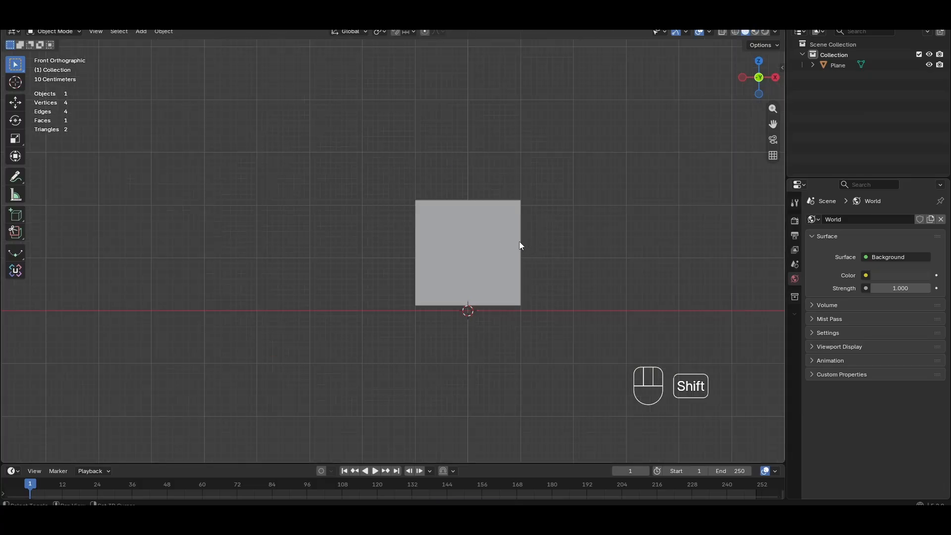
mouse_move(519, 242)
shift+middle_down()
mouse_move(460, 238)
mouse_move(420, 223)
shift+middle_up()
scroll(417, 262, up, 3)
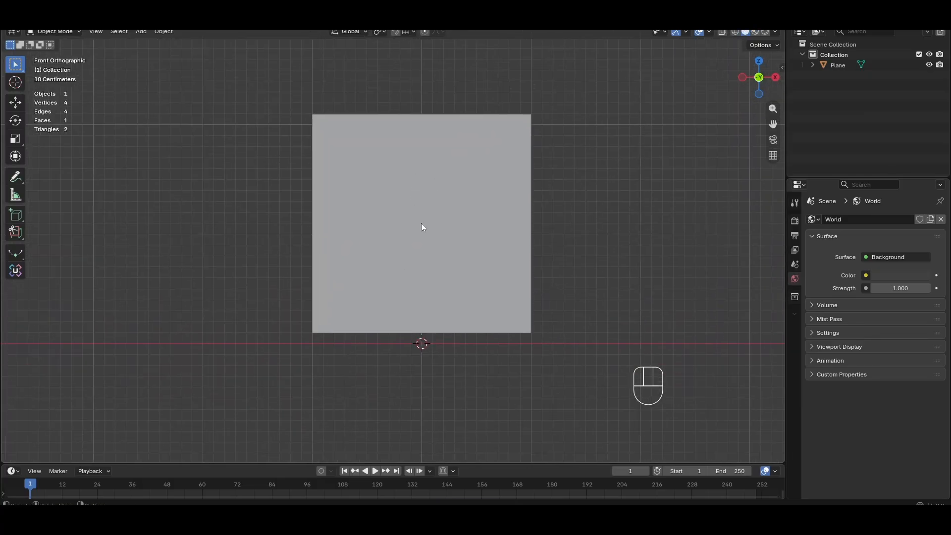
Add a cube, scale it down, and move it up along Z onto the wall plane's upper area
click(430, 248)
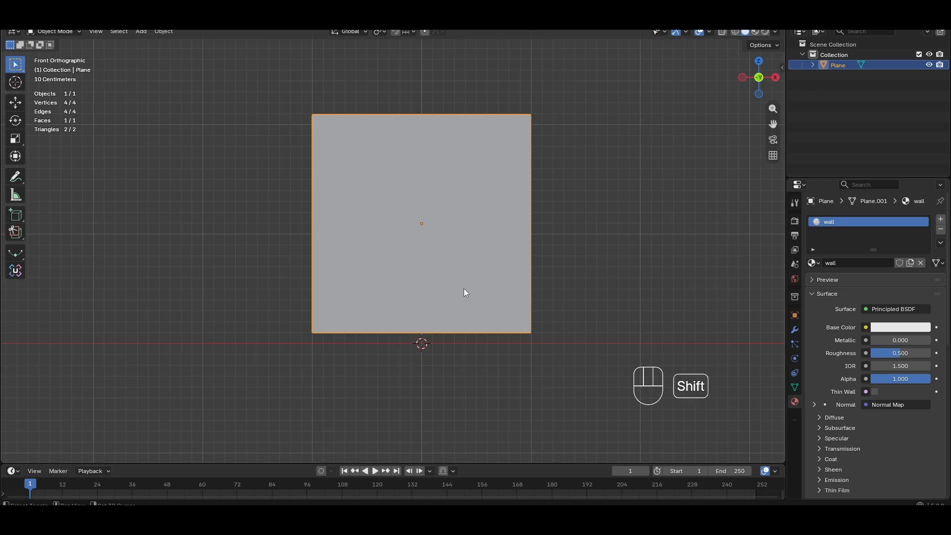
key(shift+a)
mouse_move(464, 290)
click(507, 300)
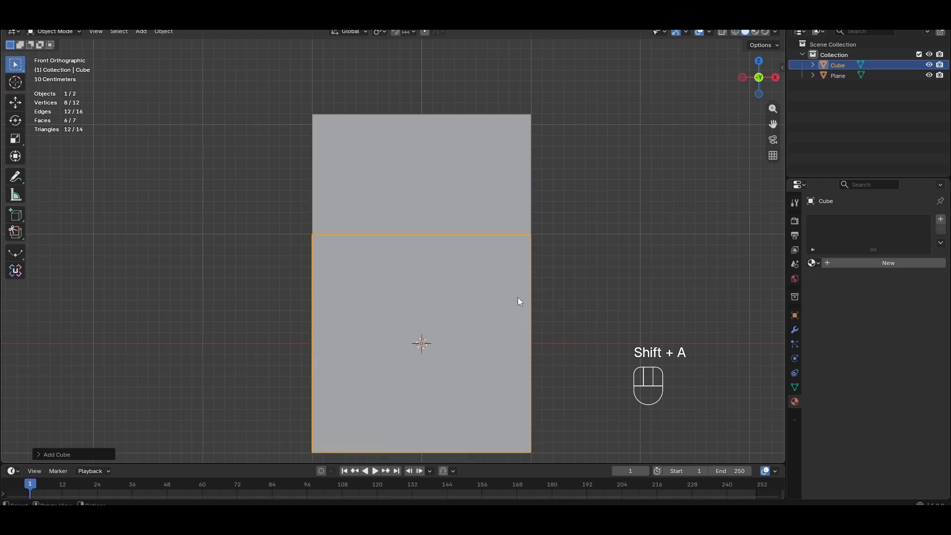
key(s)
click(492, 297)
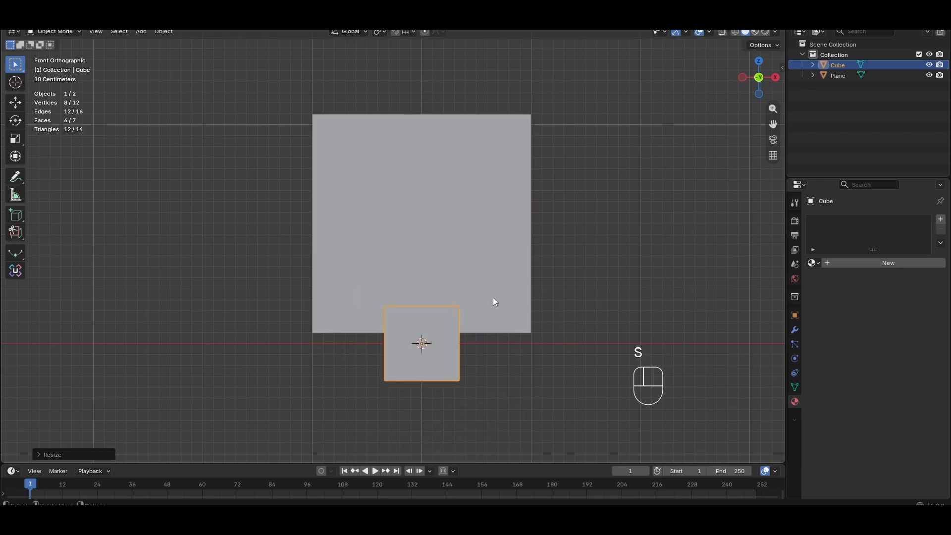
key(g)
key(z)
click(490, 139)
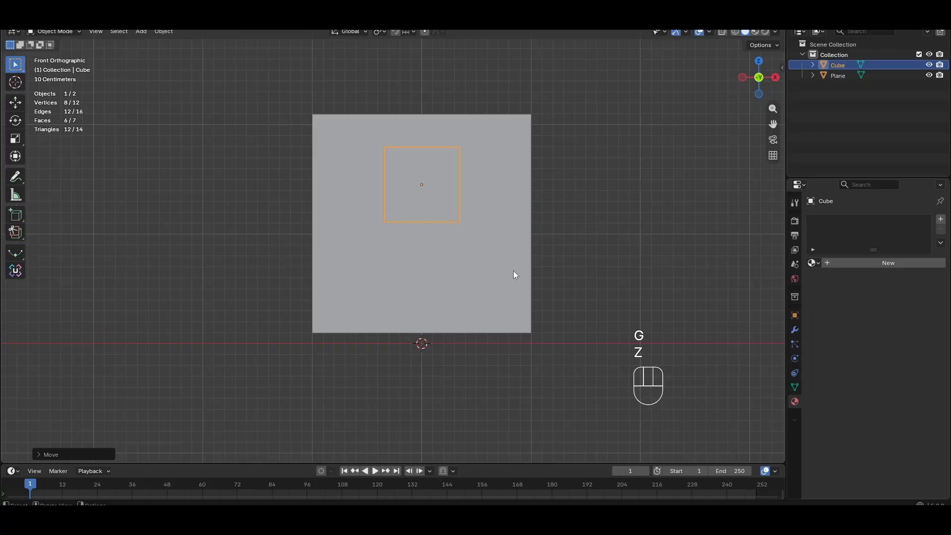
key(shift+a)
mouse_move(513, 271)
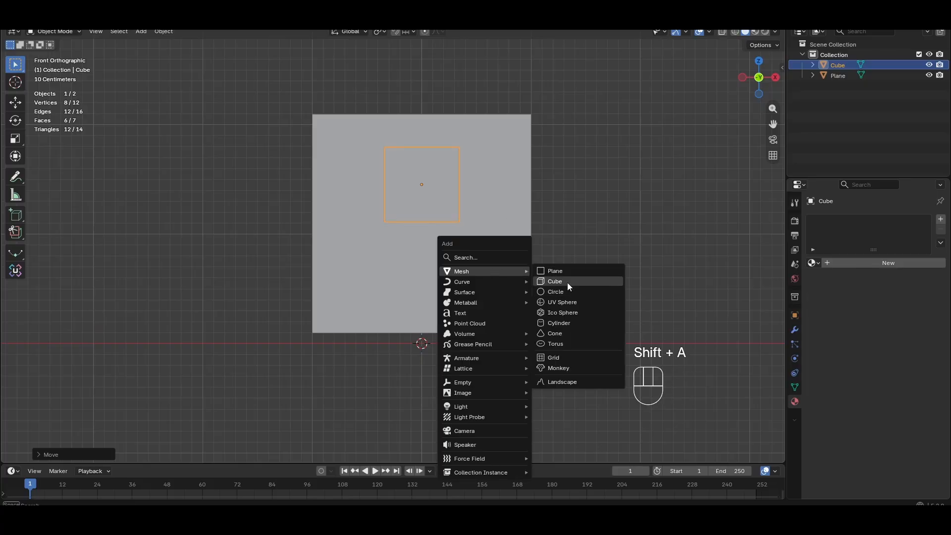
click(567, 295)
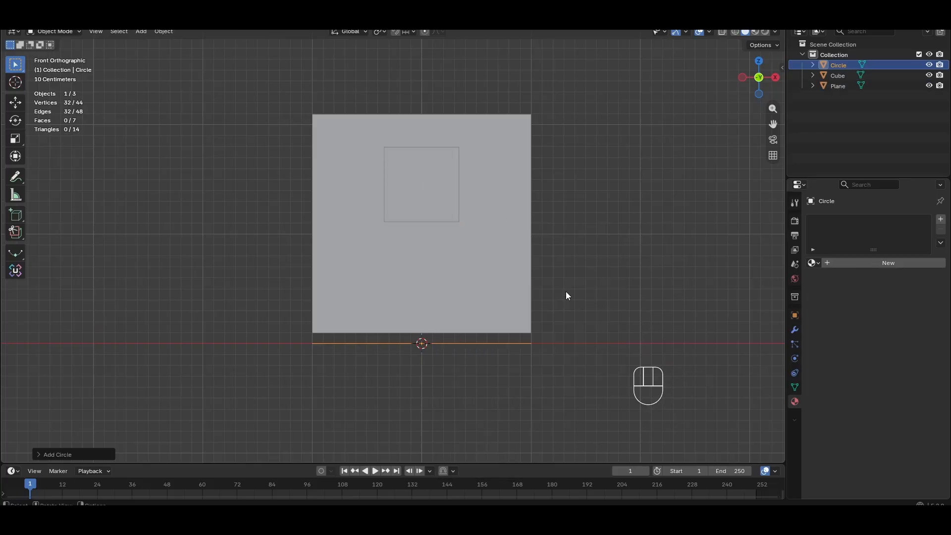
key(ctrl+z)
Add an icosphere and scale it down at the base of the wall plane
key(shift+a)
mouse_move(566, 291)
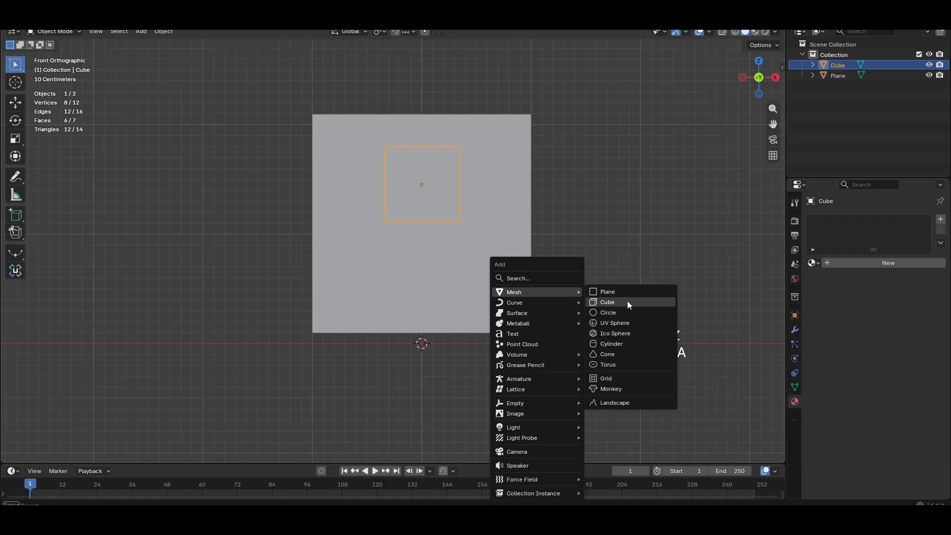
click(637, 333)
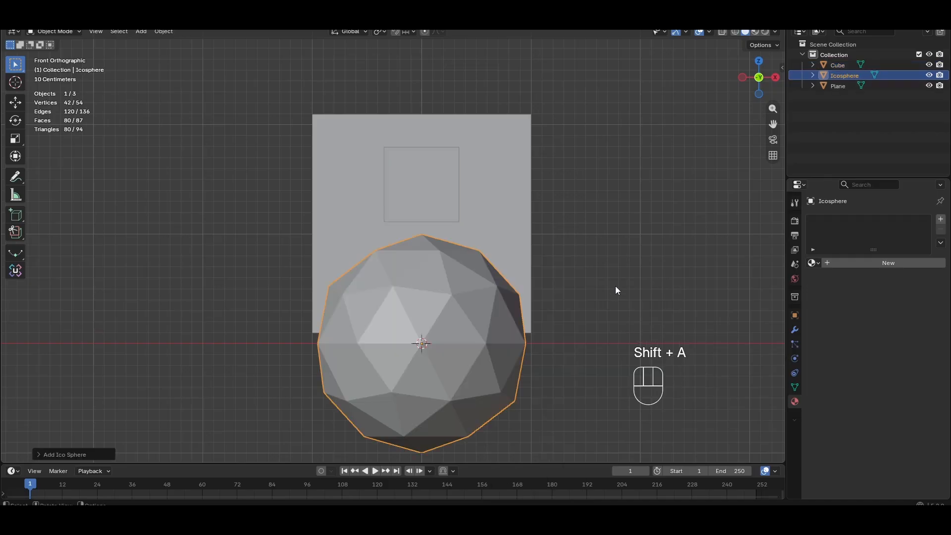
key(s)
click(473, 312)
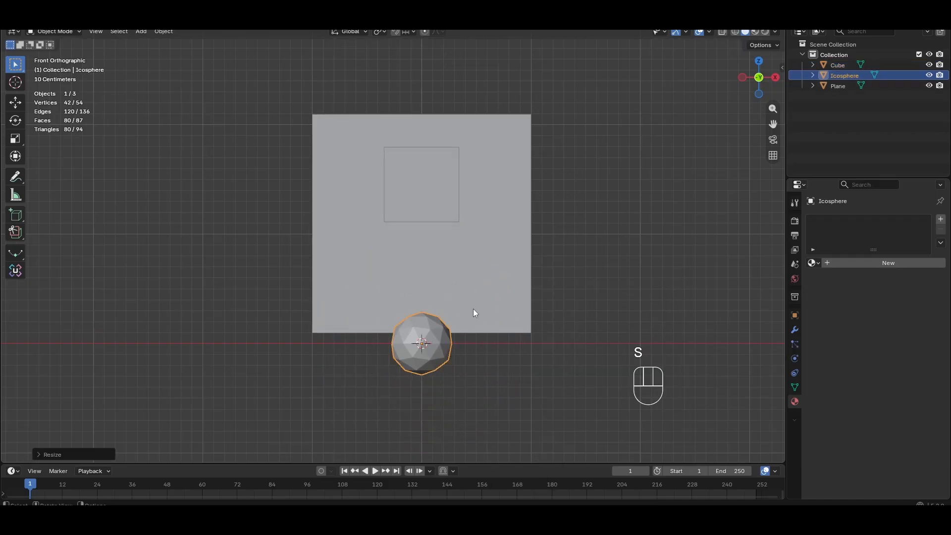
Move the icosphere onto the lower right of the wall plane
key(g)
click(509, 248)
middle_drag(509, 248, 549, 293)
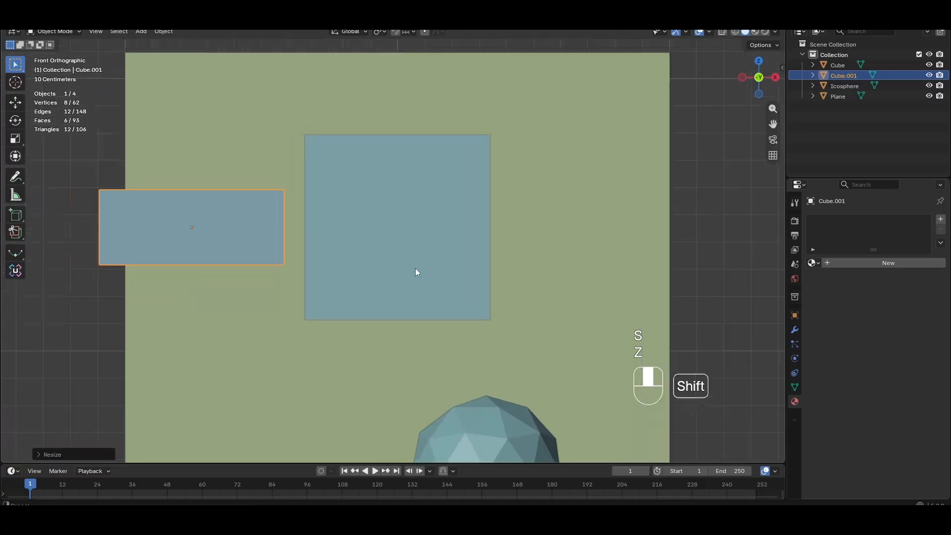
middle_drag(415, 269, 488, 264)
scroll(488, 264, down, 3)
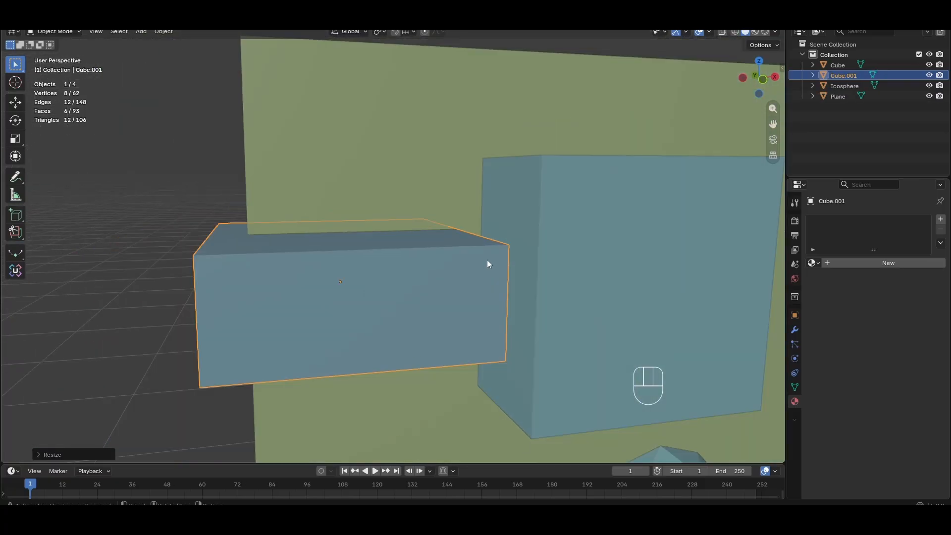
In front view, duplicate the wide box and move the copy up along Z above the original
key(KP_1)
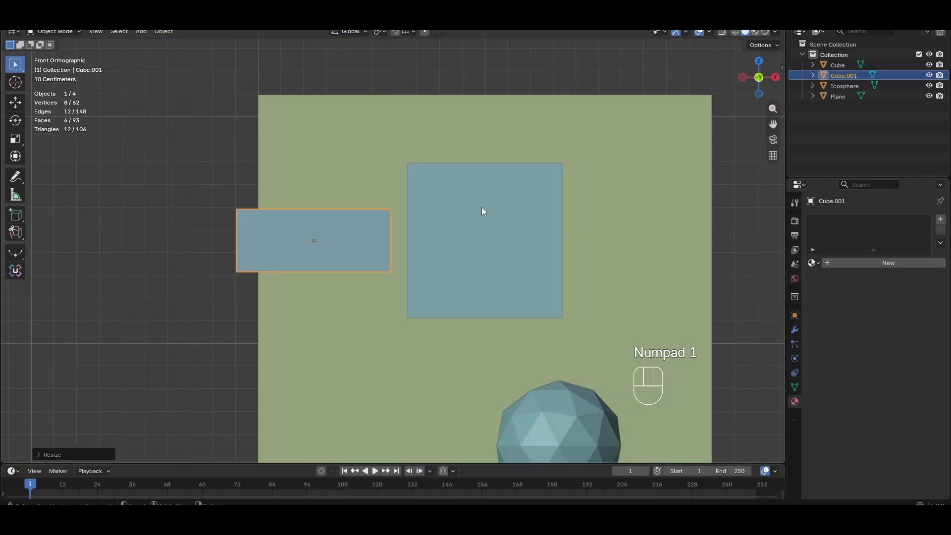
key(shift+d)
right_click(474, 180)
key(g)
key(z)
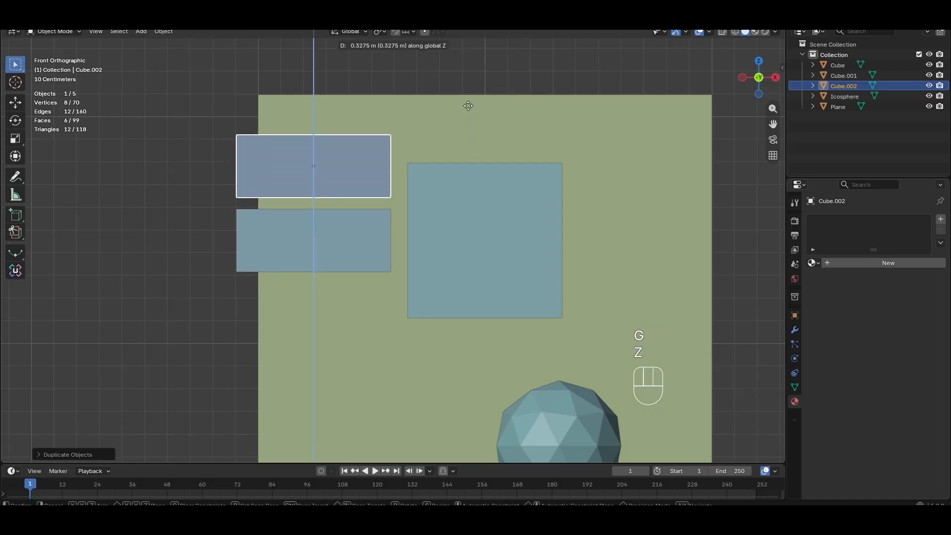
click(468, 106)
Scale the duplicated box slightly down and shift it right over the wall
shift+middle_drag(461, 195, 492, 254)
scroll(459, 245, up, 2)
key(s)
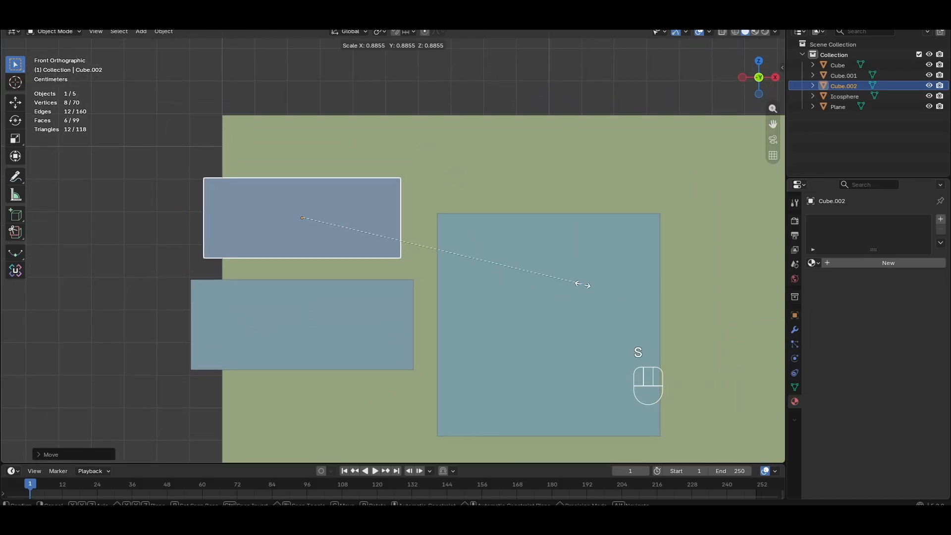
click(561, 283)
key(g)
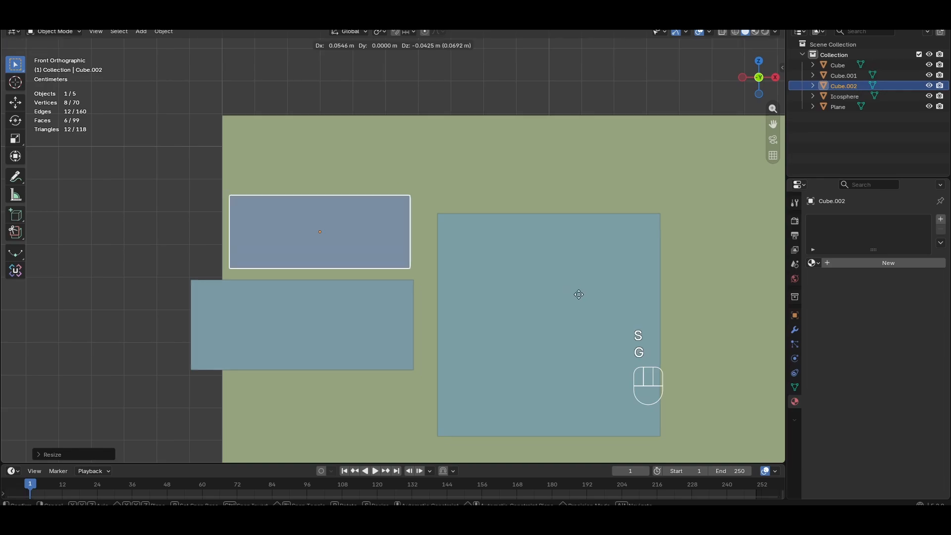
click(582, 298)
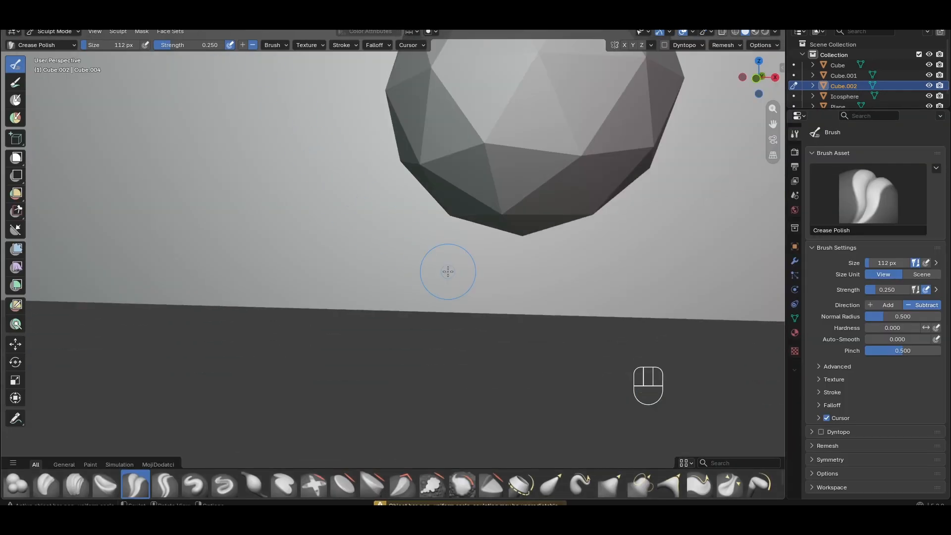
scroll(448, 271, down, 8)
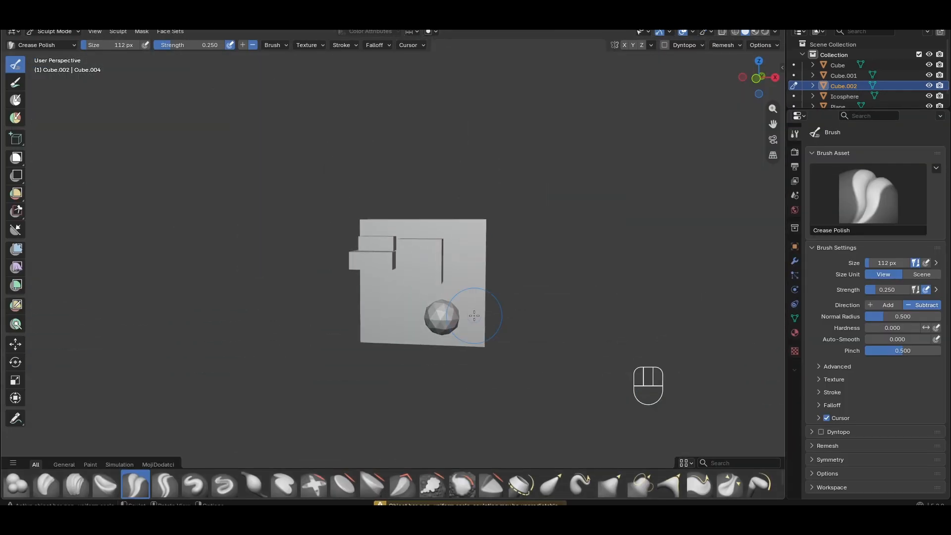
key(KP_1)
middle_drag(473, 315, 500, 297)
scroll(910, 72, down, 1)
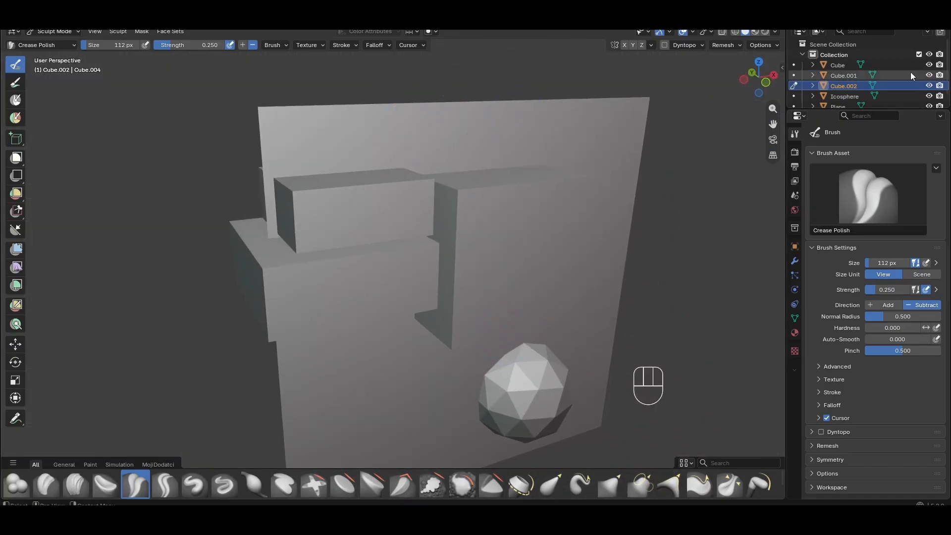
Hide the wall plane in the viewport and switch the sculpt brush to Draw
click(928, 97)
middle_drag(614, 198, 545, 223)
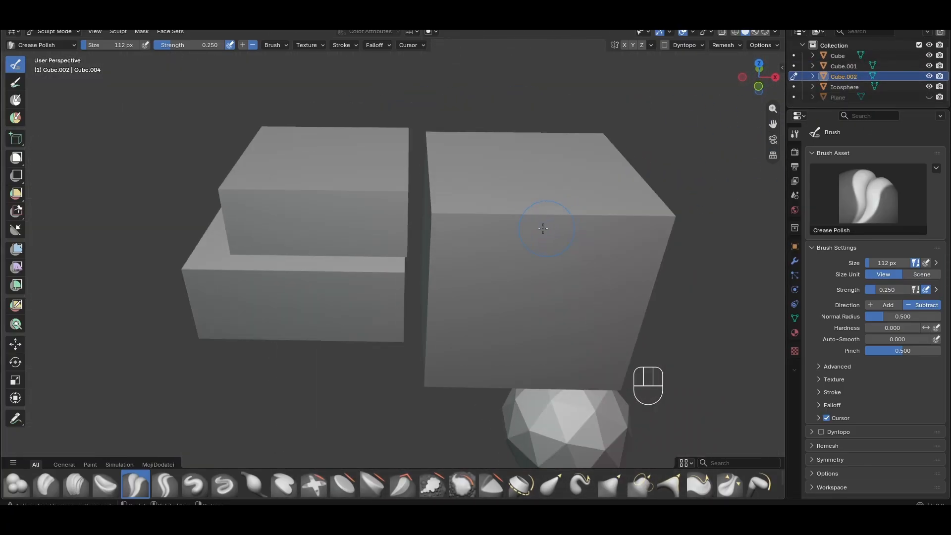
click(194, 483)
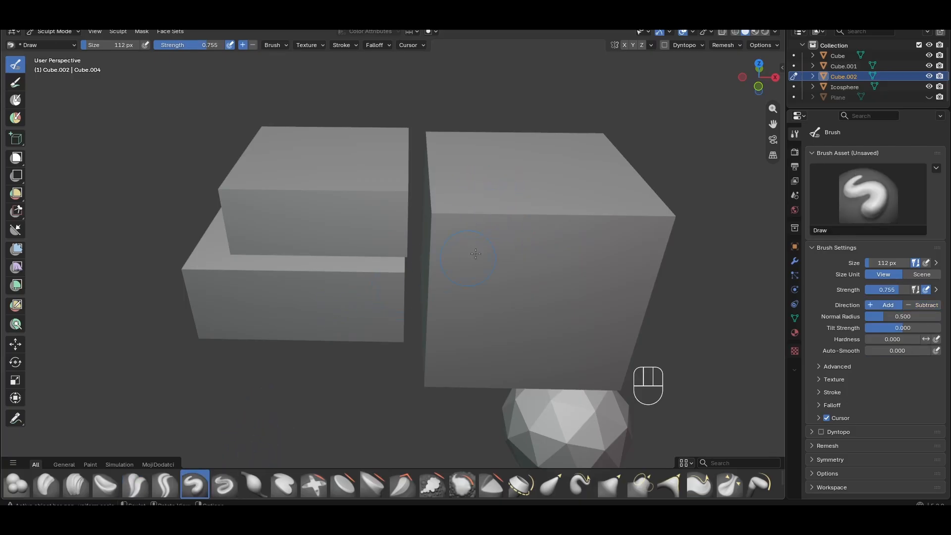
key(shift)
key(ctrl)
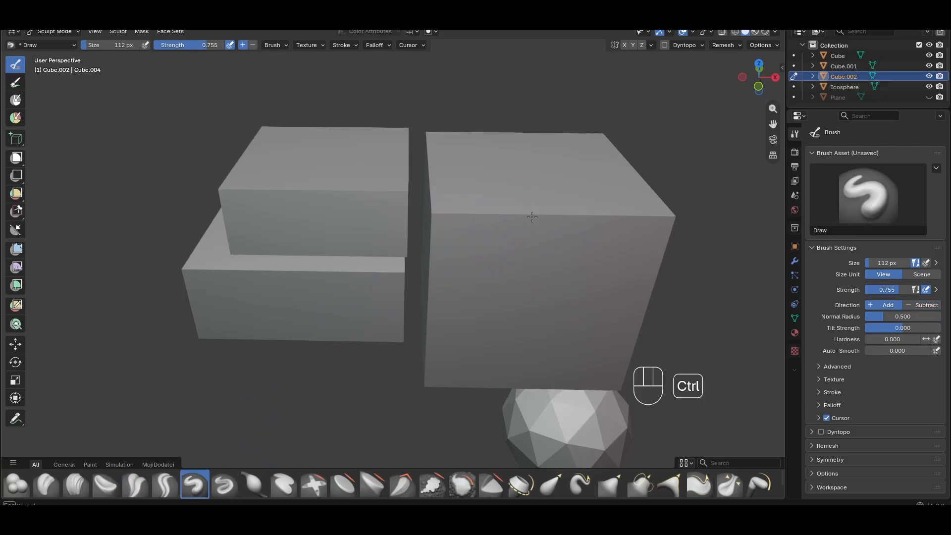
middle_drag(481, 220, 590, 260)
Join the three boxes and the icosphere into a single mesh object
key(Tab)
scroll(297, 188, down, 3)
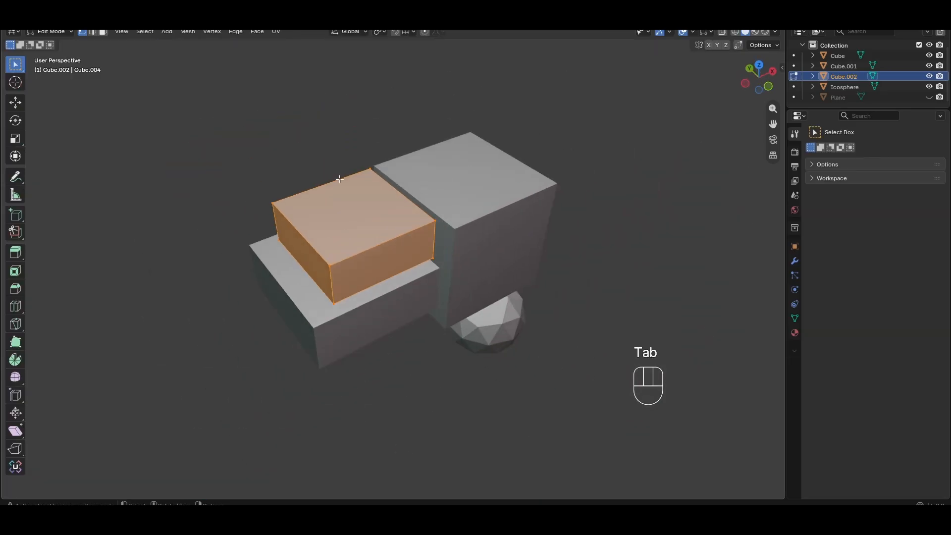
key(Tab)
middle_drag(332, 213, 289, 194)
scroll(281, 195, up, 4)
key(Tab)
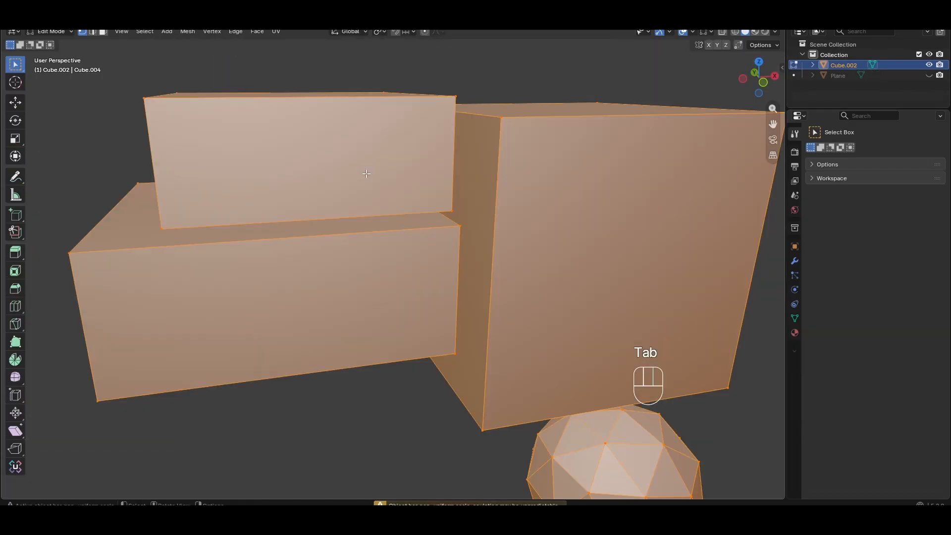
scroll(366, 174, down, 3)
click(794, 261)
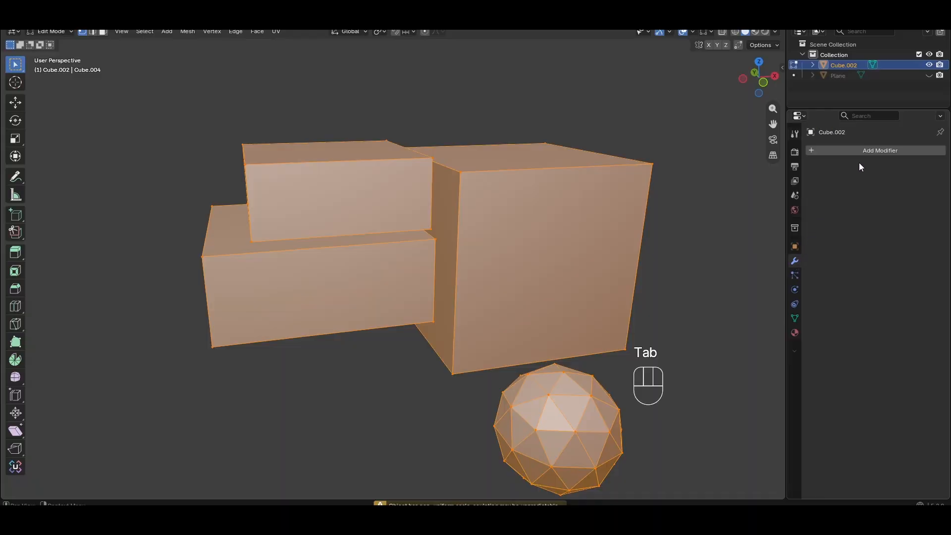
click(868, 150)
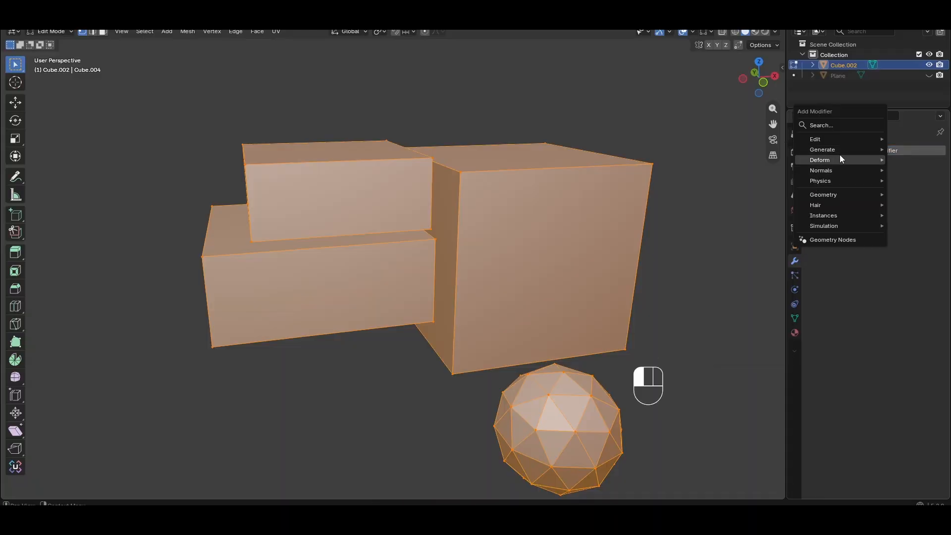
mouse_move(838, 150)
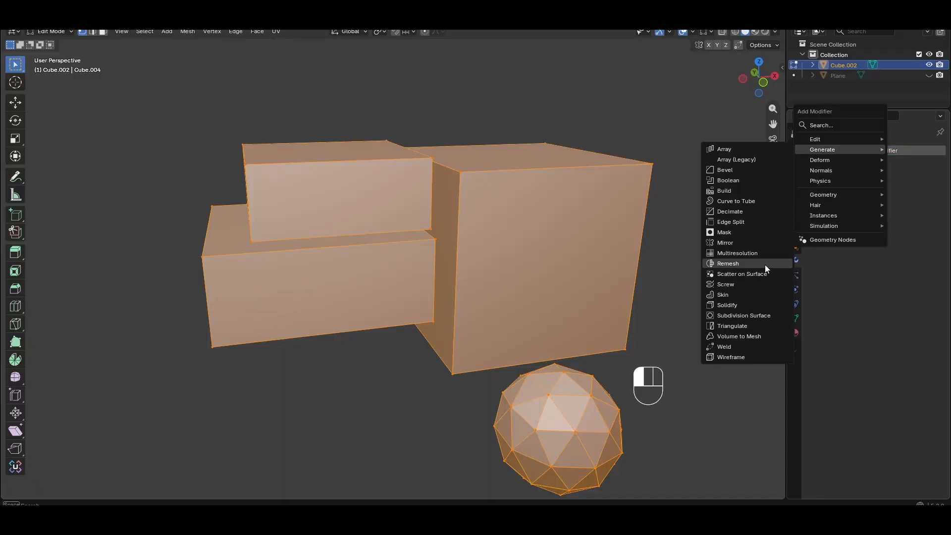
middle_drag(528, 94, 370, 194)
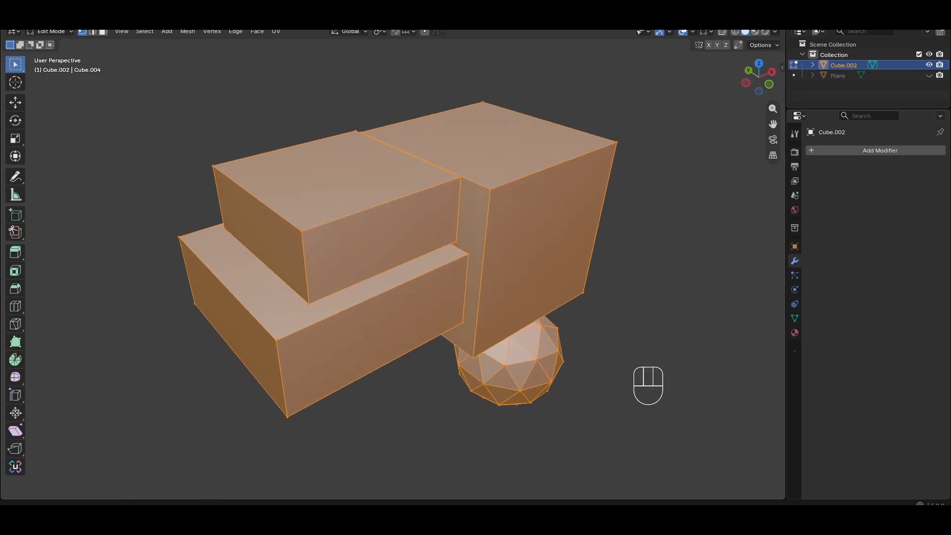
Preview the japanese_stone_wall_diff_2k.png reference texture in the image viewer, then close it
mouse_move(169, 517)
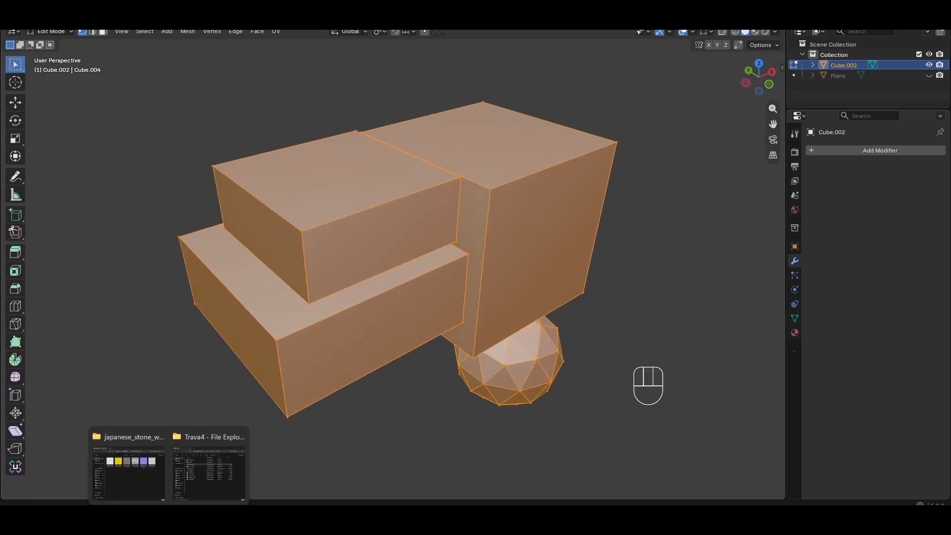
click(144, 490)
click(388, 213)
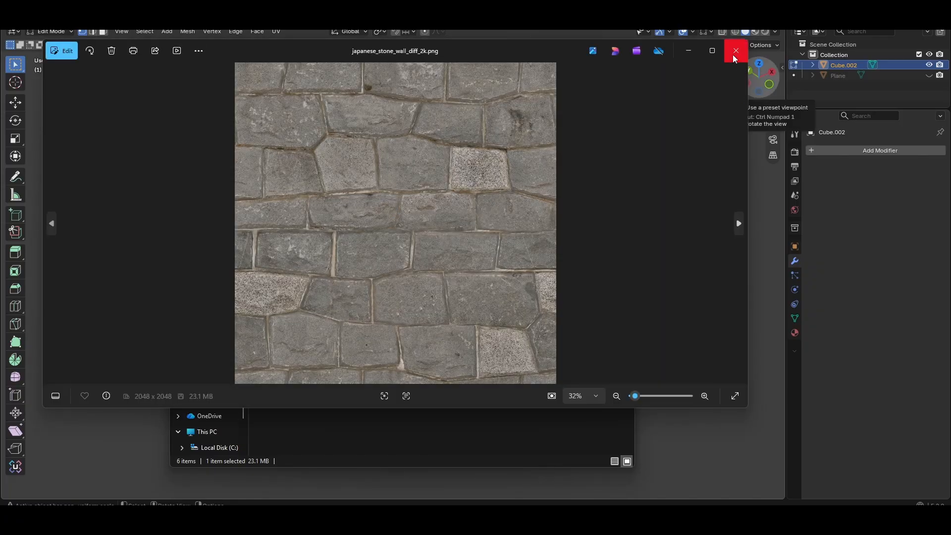
click(733, 55)
Unhide the wall plane in front orthographic view
click(619, 123)
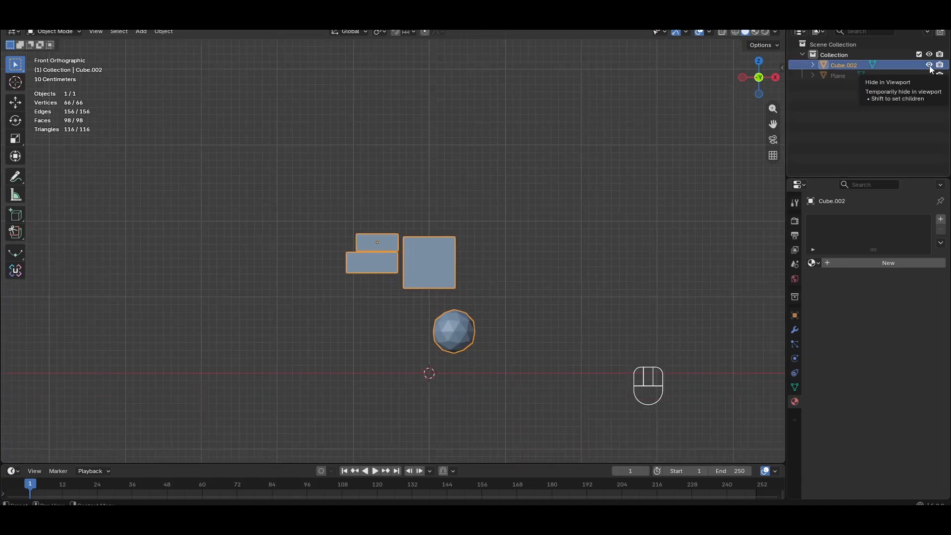
click(929, 75)
scroll(468, 241, up, 5)
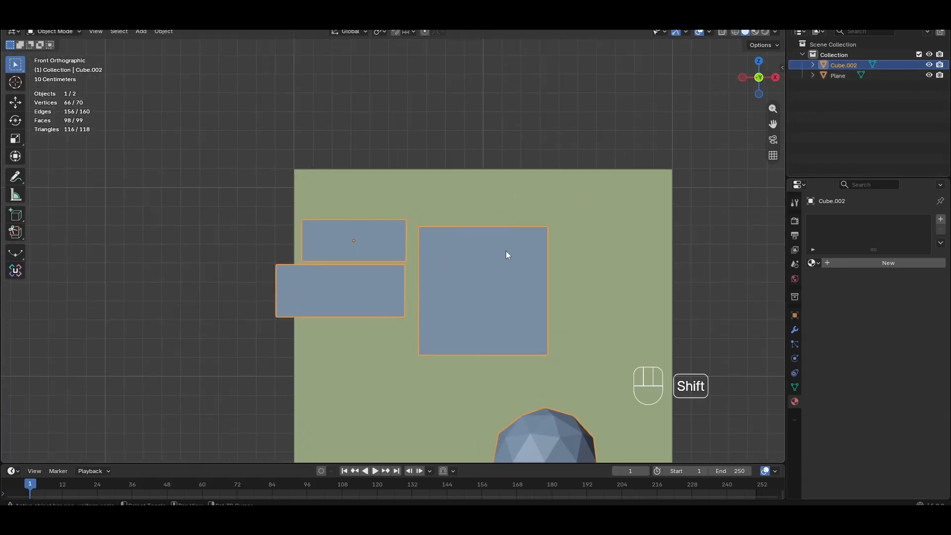
Inspect the blocked-out relief against the wall plane from several angles and select the plane
shift+middle_drag(506, 250, 403, 154)
shift+middle_drag(401, 235, 424, 193)
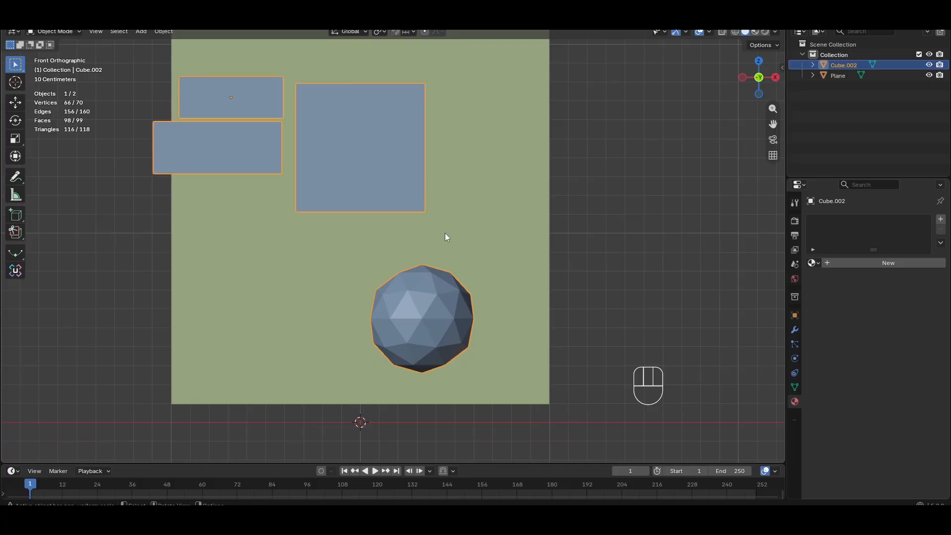
middle_drag(290, 304, 310, 296)
scroll(389, 271, up, 5)
middle_drag(390, 271, 430, 214)
scroll(375, 172, down, 4)
middle_drag(366, 124, 634, 136)
middle_drag(491, 194, 448, 216)
scroll(426, 156, up, 1)
scroll(449, 217, up, 1)
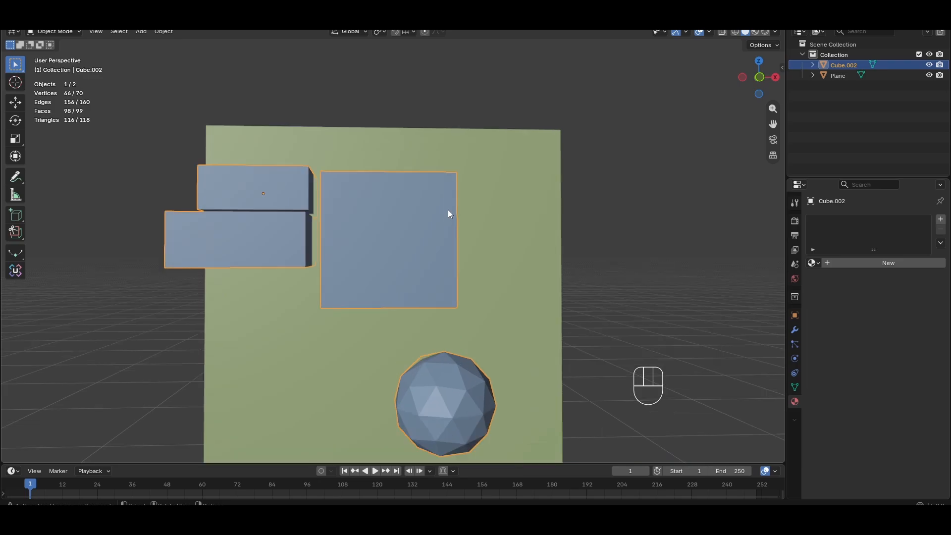
middle_drag(476, 189, 474, 202)
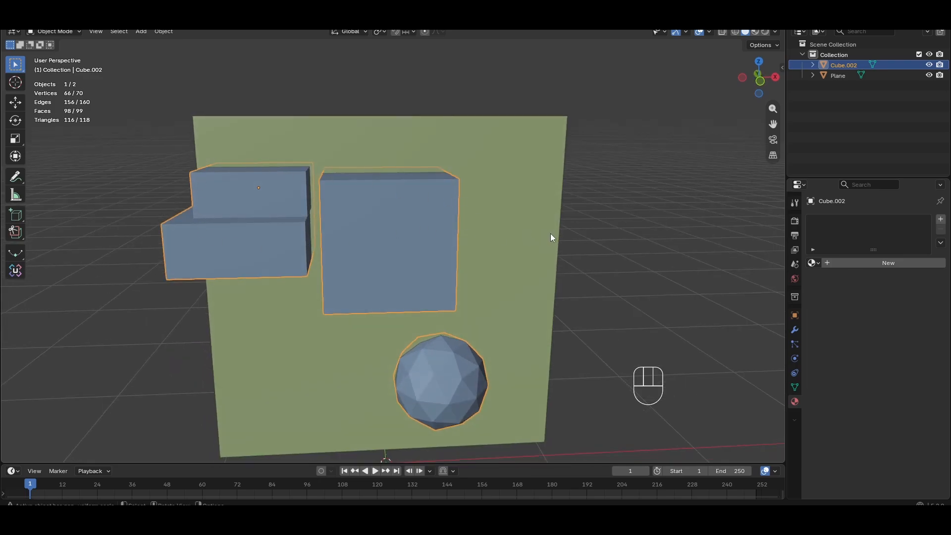
middle_drag(551, 233, 512, 218)
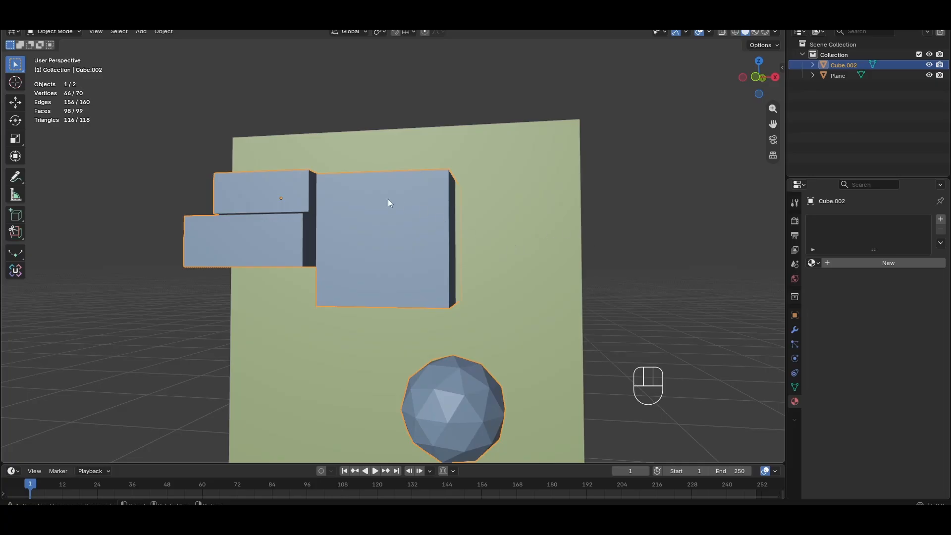
scroll(339, 182, down, 5)
middle_drag(498, 252, 519, 307)
click(495, 288)
click(424, 277)
scroll(429, 280, up, 4)
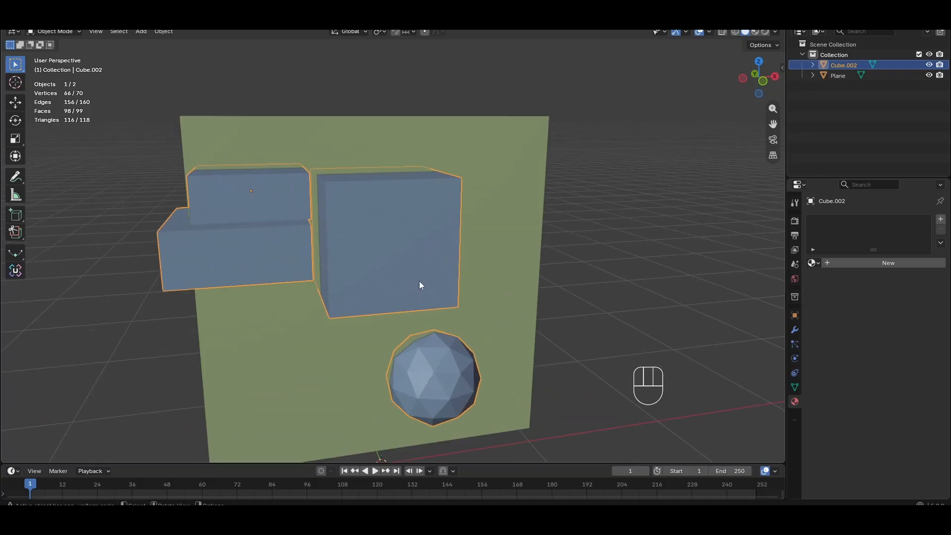
middle_drag(258, 224, 595, 236)
click(557, 212)
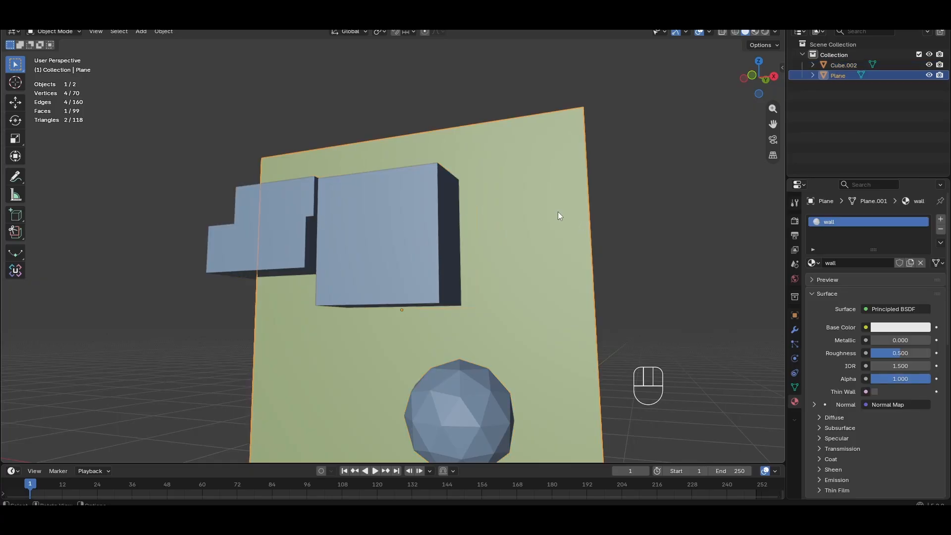
middle_drag(558, 212, 609, 279)
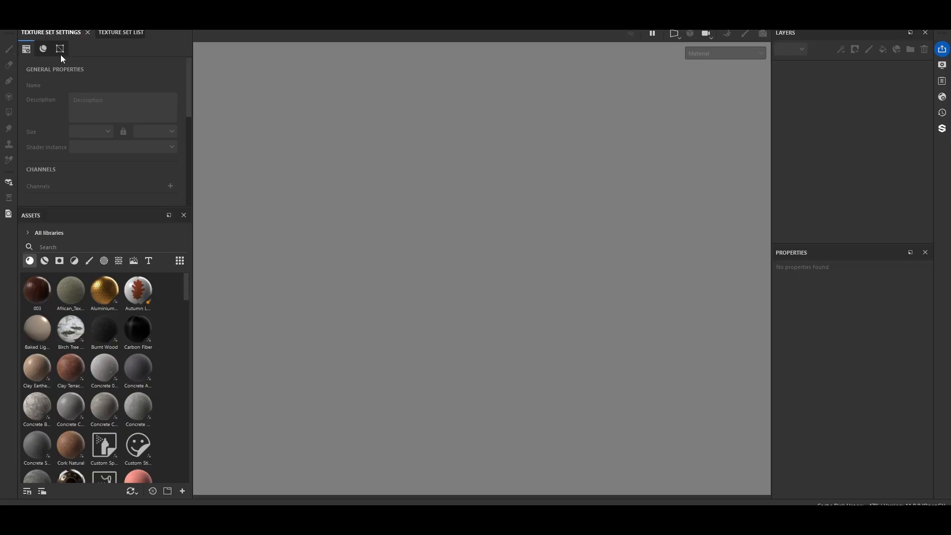
Switch to Substance 3D Painter and create a new project from the plane.fbx mesh
click(10, 19)
click(19, 32)
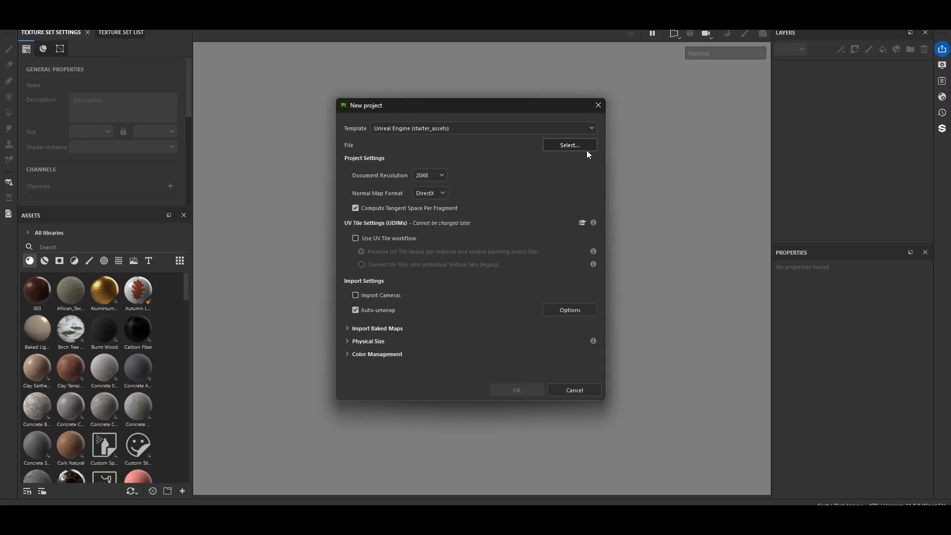
click(584, 147)
click(474, 205)
click(465, 193)
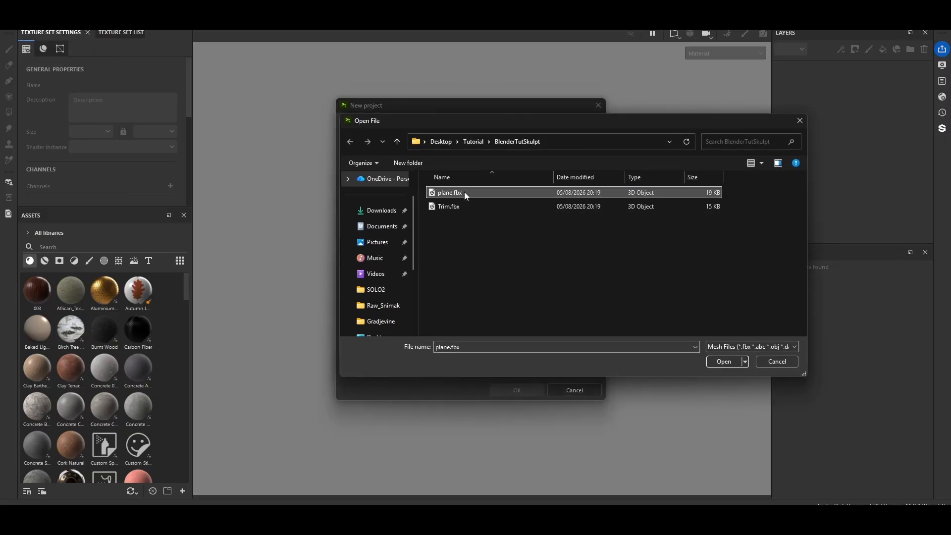
click(723, 361)
click(515, 392)
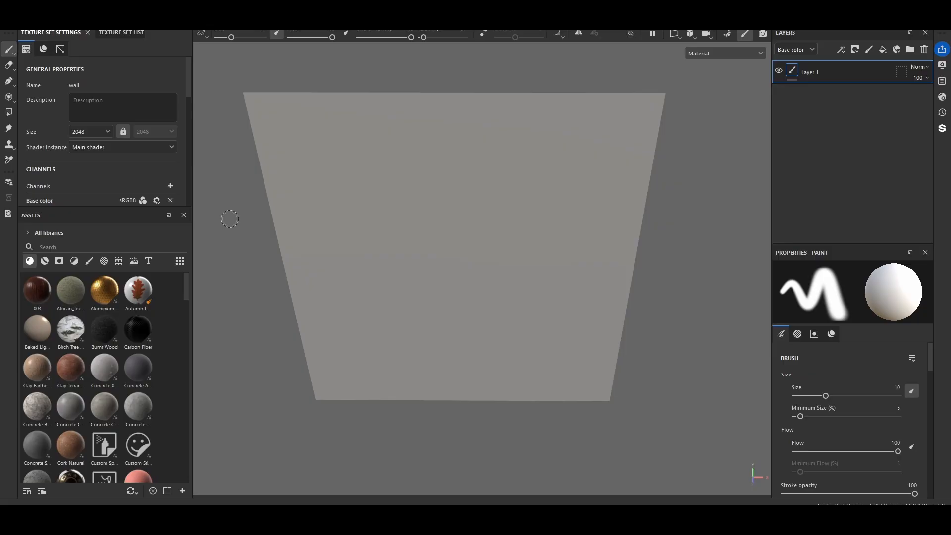
click(60, 48)
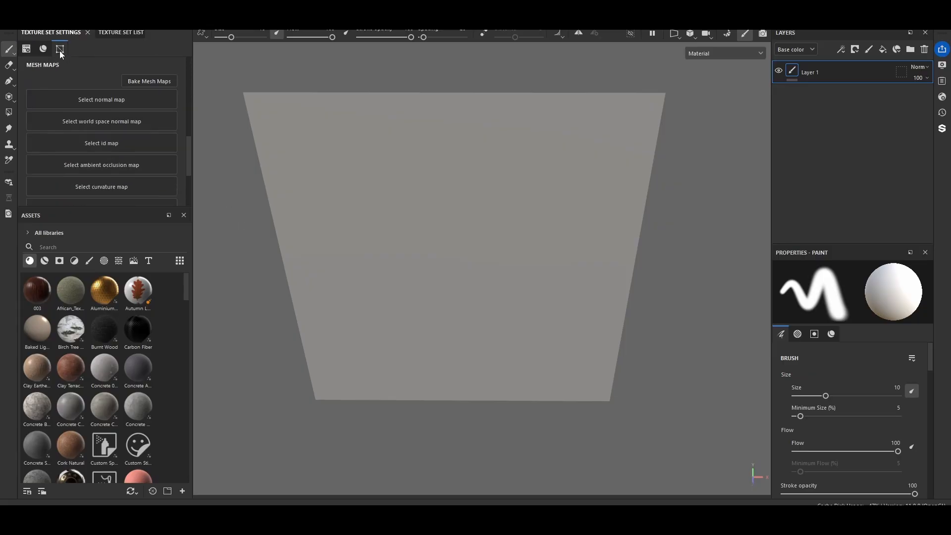
click(133, 83)
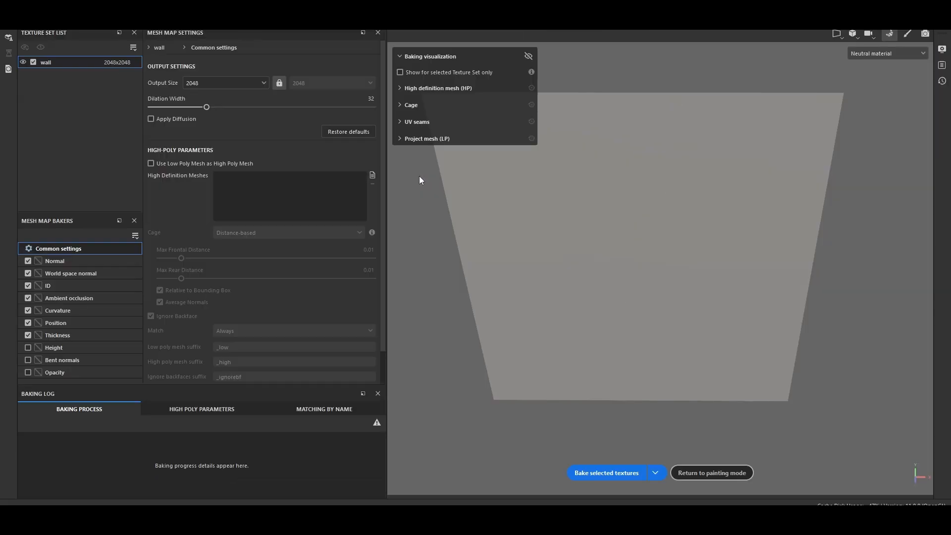
click(911, 34)
Replace the main shader with a different pbr-metal shader preset in the shader settings
click(942, 96)
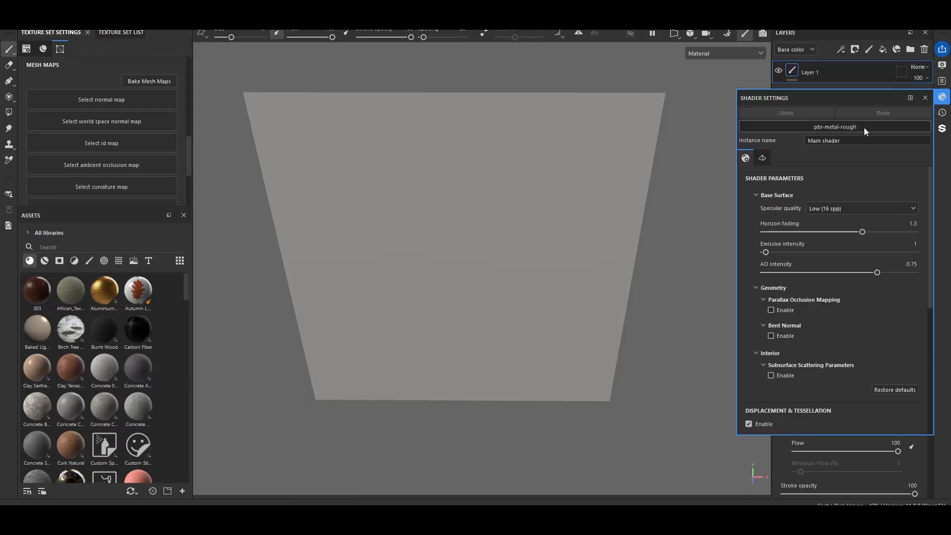
click(842, 127)
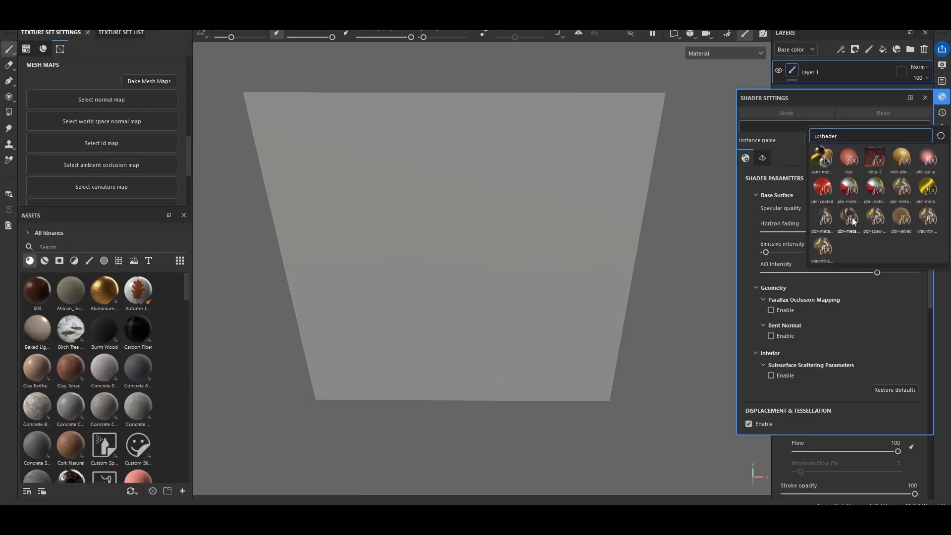
click(853, 222)
click(925, 98)
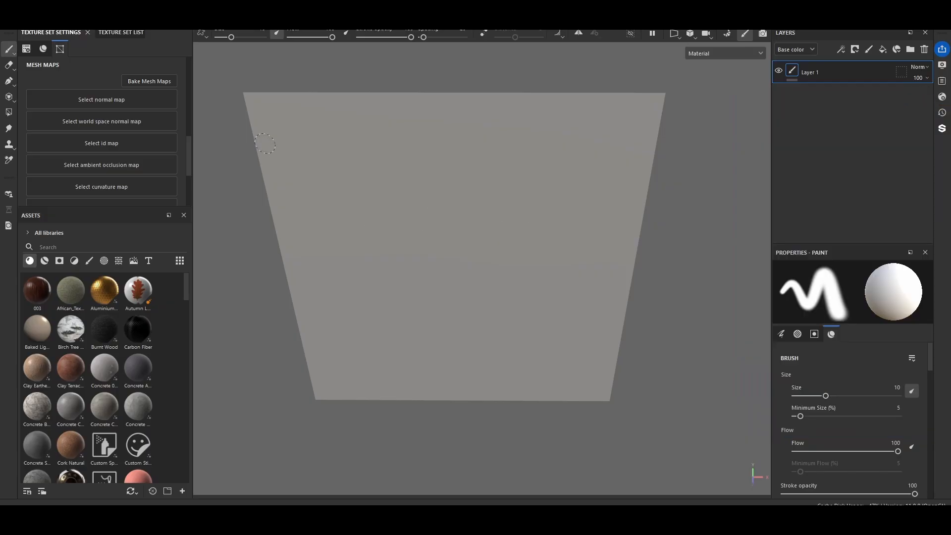
Open the mesh map baker and load Trim.fbx as the high-definition mesh
click(149, 81)
click(372, 176)
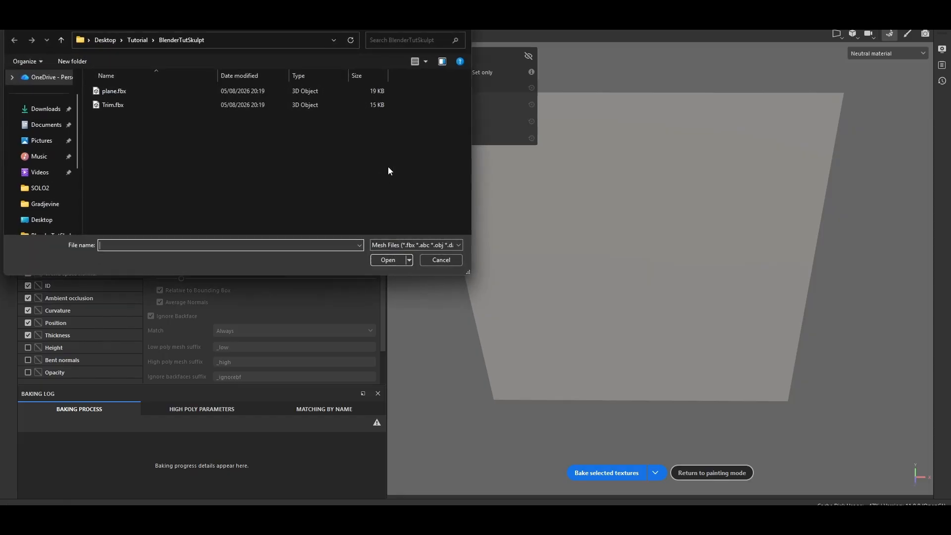
click(117, 91)
click(119, 105)
click(384, 263)
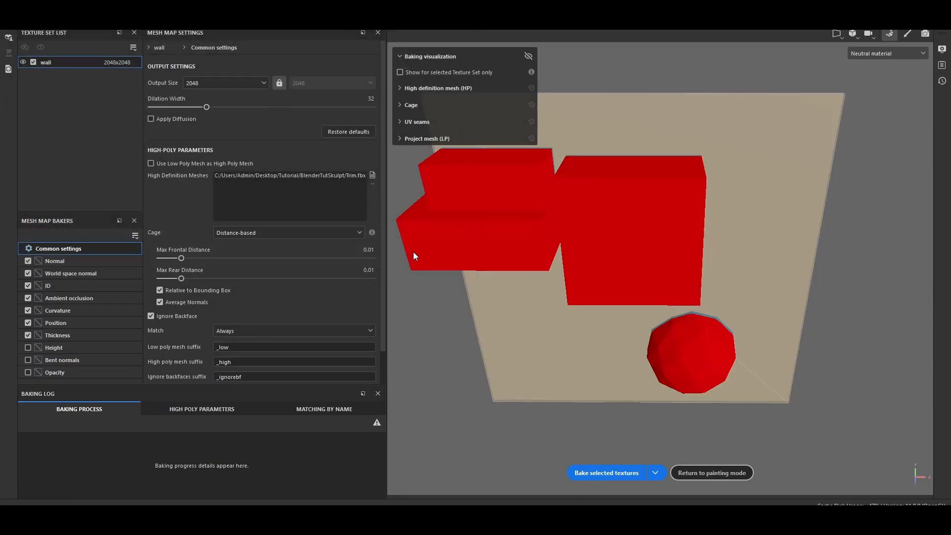
Set the max frontal distance to 0.263 and enable the Opacity baker
drag(182, 258, 271, 263)
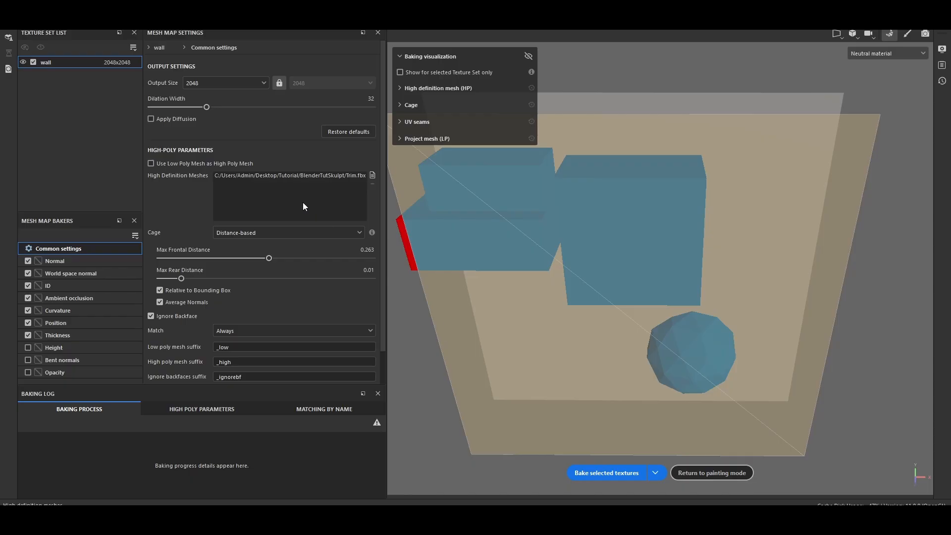
click(28, 376)
Bake the selected mesh map textures for the wall
click(58, 261)
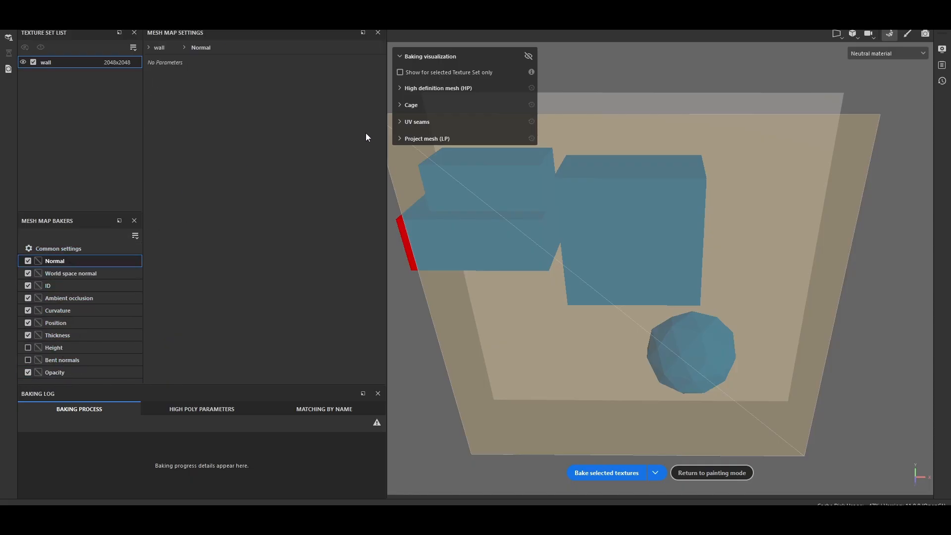
click(627, 472)
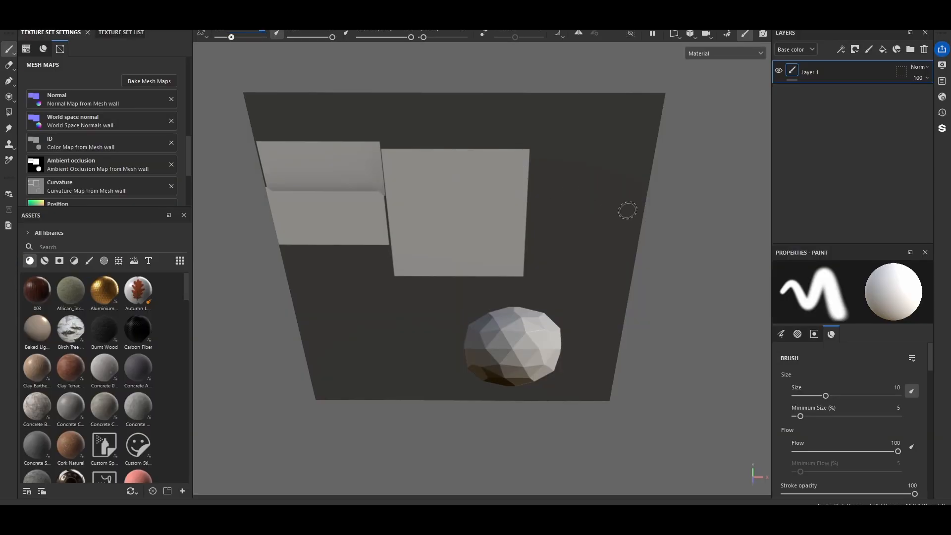
Inspect the baked wall plane from different angles
mouse_move(633, 206)
alt+mouse_down()
mouse_move(615, 159)
mouse_move(627, 128)
alt+mouse_up()
alt+drag(567, 231, 644, 253)
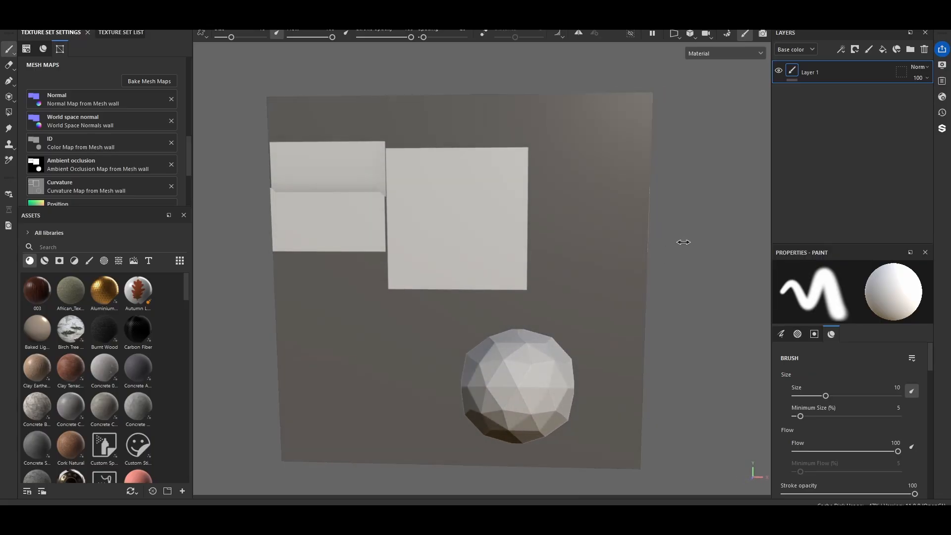
shift+right_drag(683, 242, 618, 275)
alt+drag(624, 278, 617, 244)
alt+middle_drag(618, 244, 584, 89)
alt+drag(555, 221, 576, 251)
shift+right_drag(698, 201, 652, 193)
alt+drag(653, 193, 638, 163)
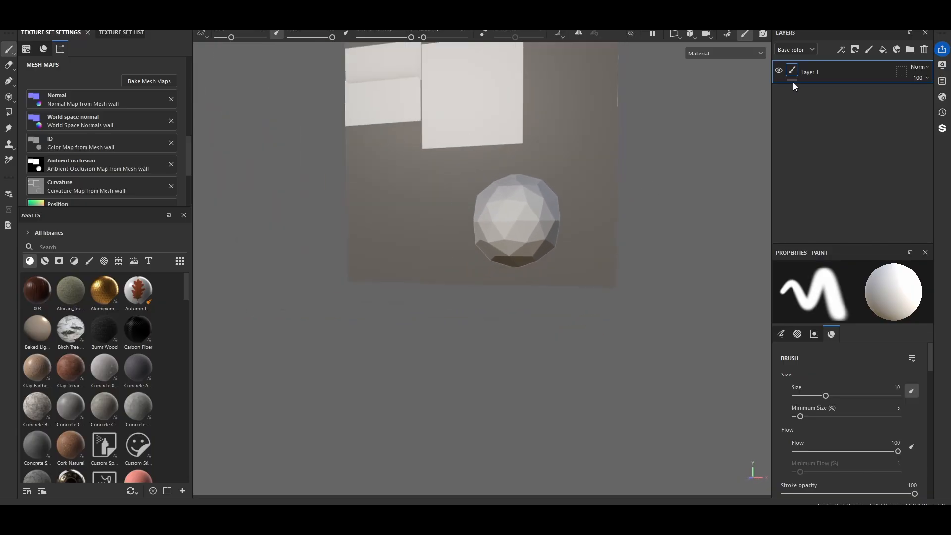
Add a fill layer and add an Opacity channel to the texture set's channels
click(854, 50)
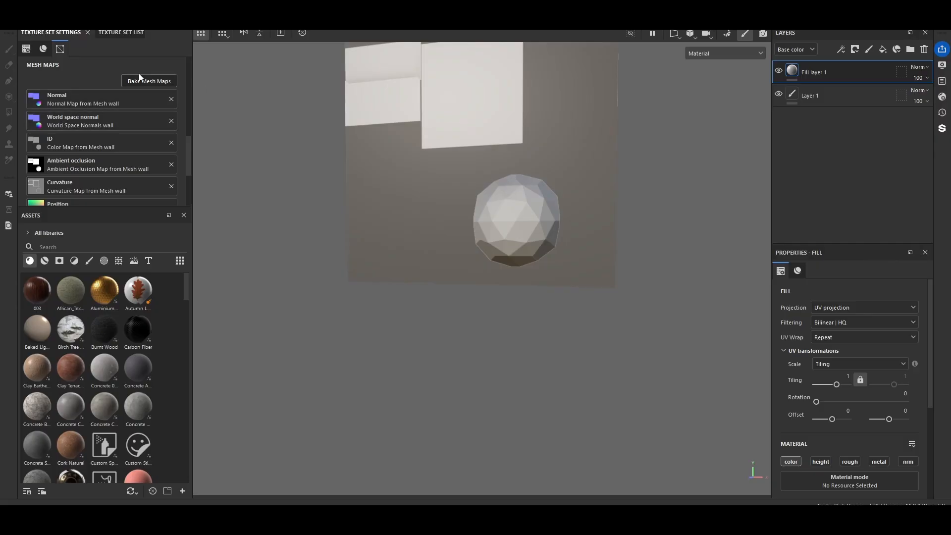
scroll(142, 168, up, 9)
scroll(170, 159, down, 2)
click(171, 126)
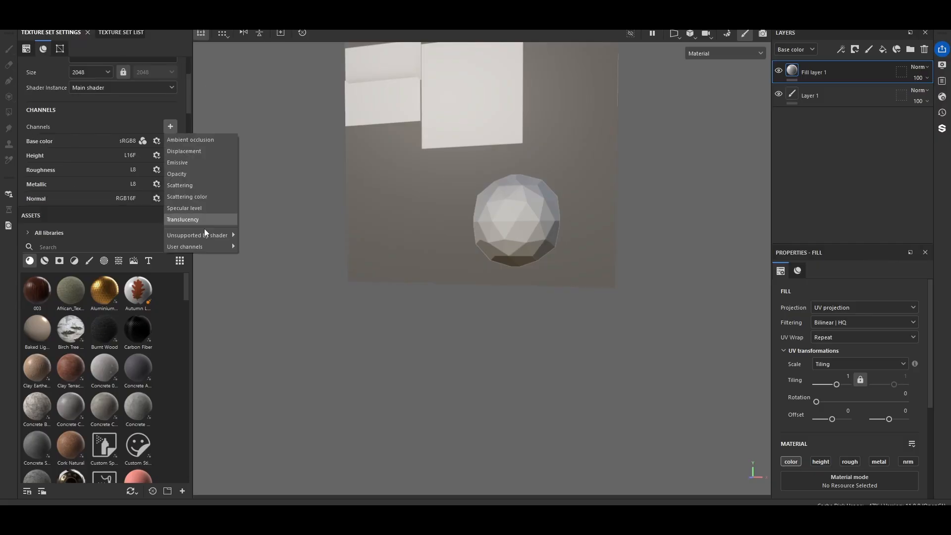
click(184, 174)
Assign the baked Opacity Mask from Mesh wall to the fill layer's opacity slot
scroll(908, 325, down, 3)
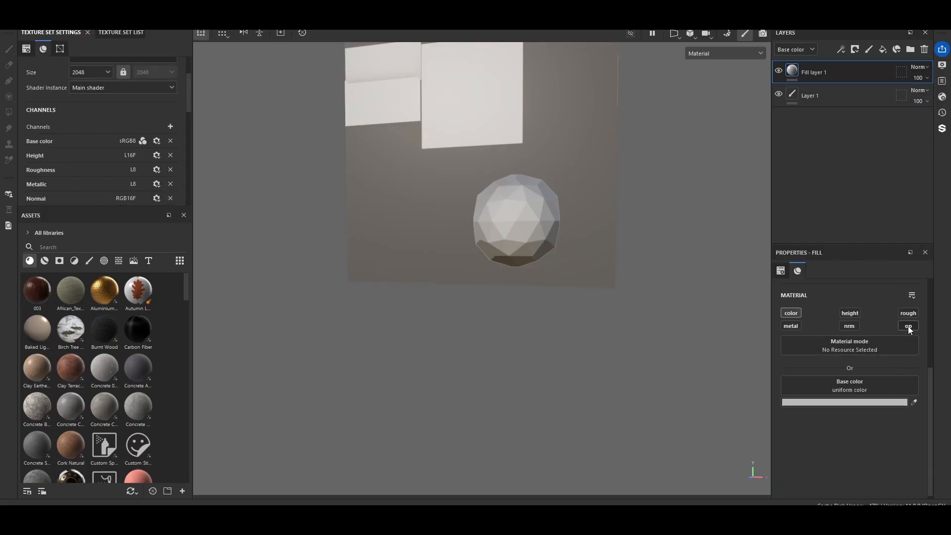
click(851, 420)
text(opa)
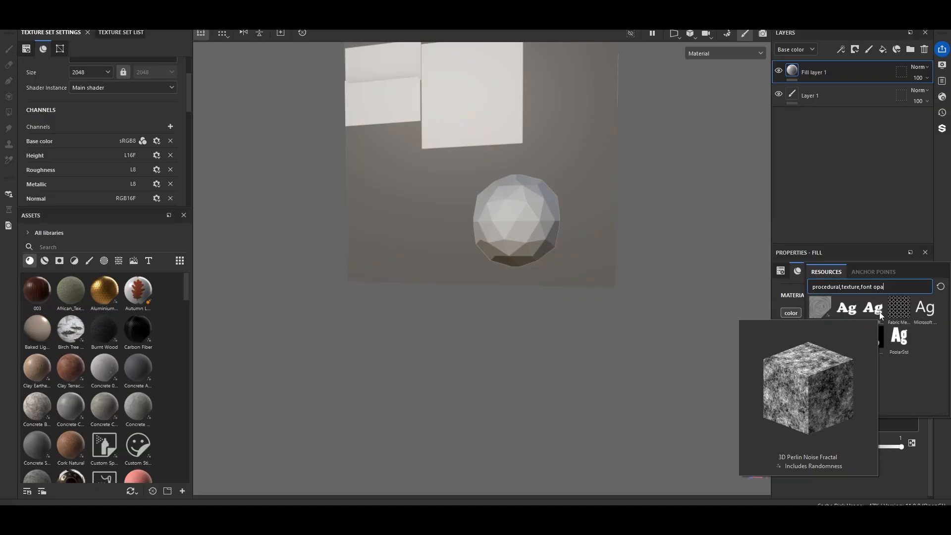
click(871, 348)
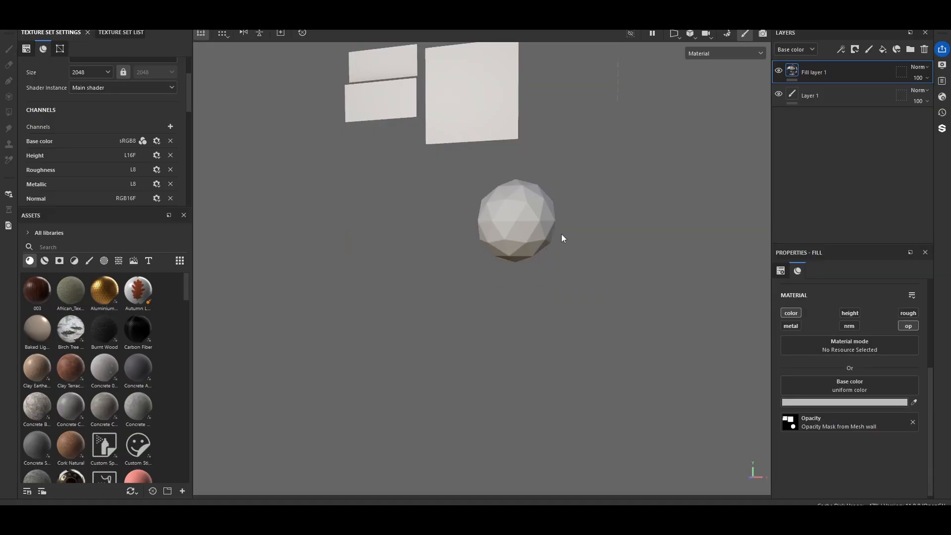
Toggle the fill layer's visibility while orbiting the viewport to compare the wall with and without the opacity mask
alt+drag(554, 159, 395, 238)
scroll(528, 261, up, 3)
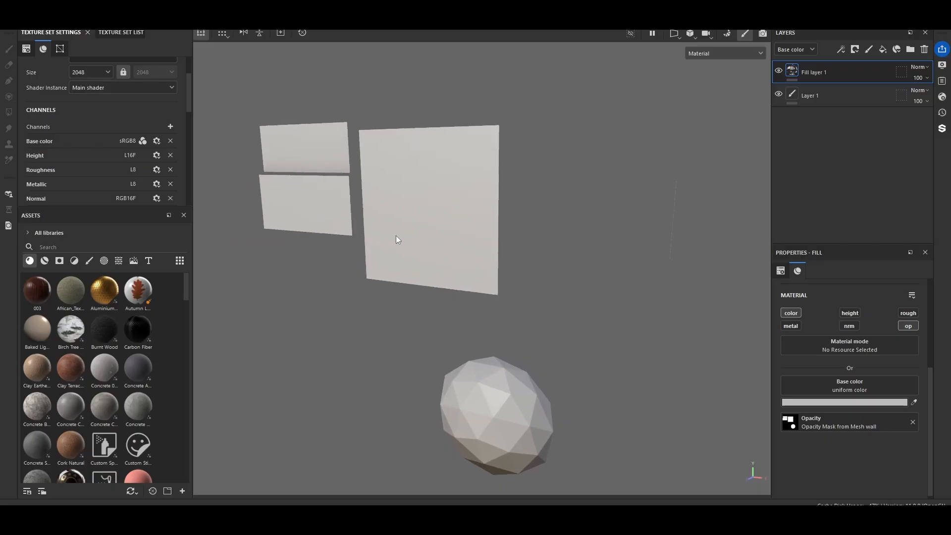
click(779, 70)
click(779, 70)
alt+drag(703, 176, 645, 223)
alt+middle_drag(645, 222, 678, 249)
scroll(658, 245, down, 3)
alt+drag(658, 245, 607, 231)
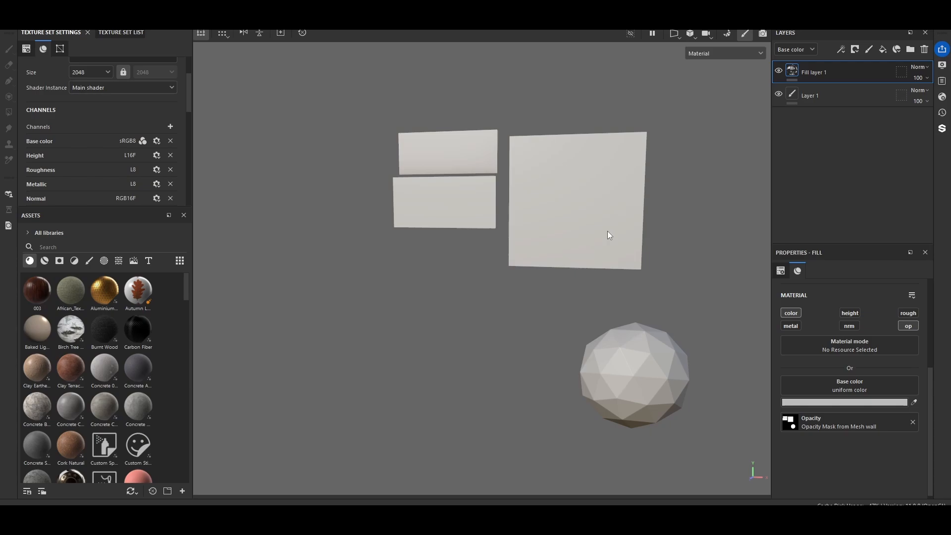
scroll(607, 231, down, 1)
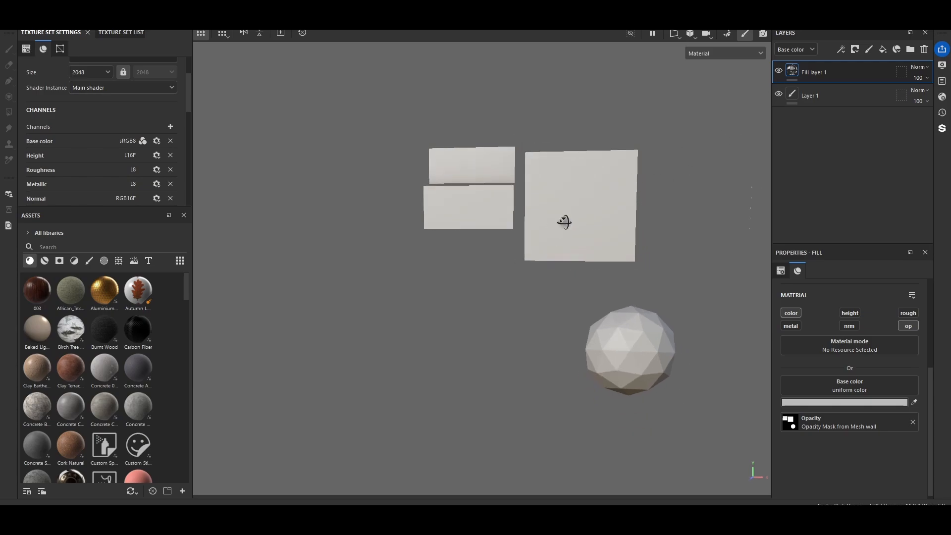
alt+drag(562, 218, 535, 234)
alt+middle_drag(534, 233, 455, 296)
scroll(456, 296, up, 2)
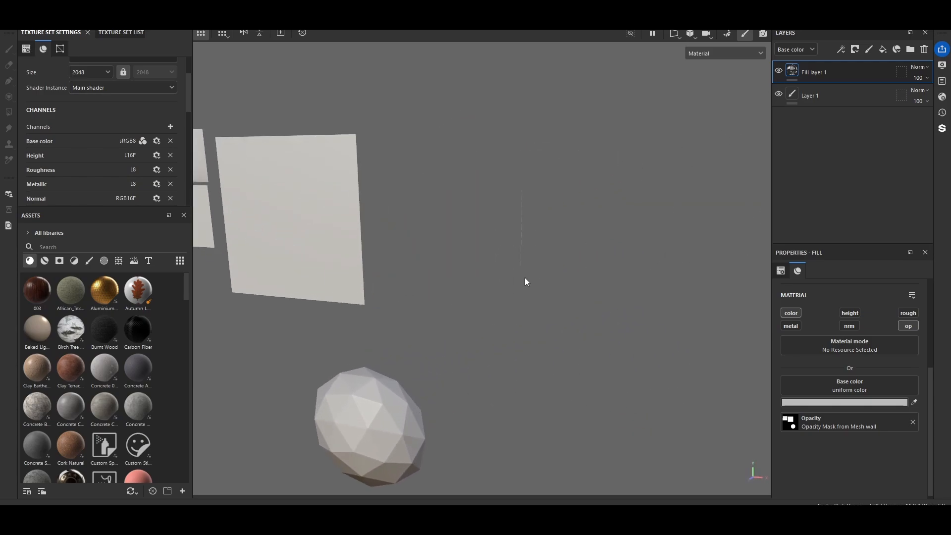
alt+drag(440, 289, 448, 259)
scroll(448, 259, down, 2)
alt+drag(355, 244, 391, 265)
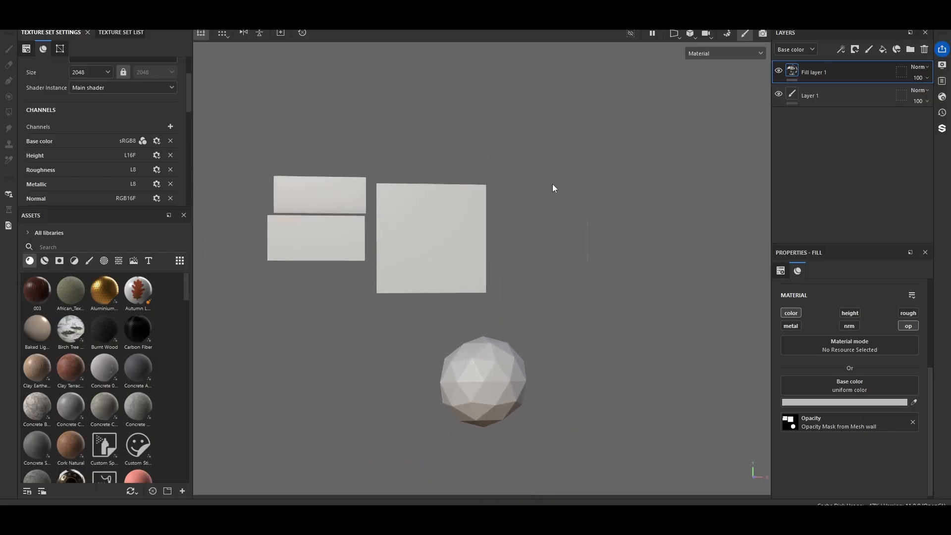
scroll(553, 184, up, 2)
alt+middle_drag(412, 176, 479, 155)
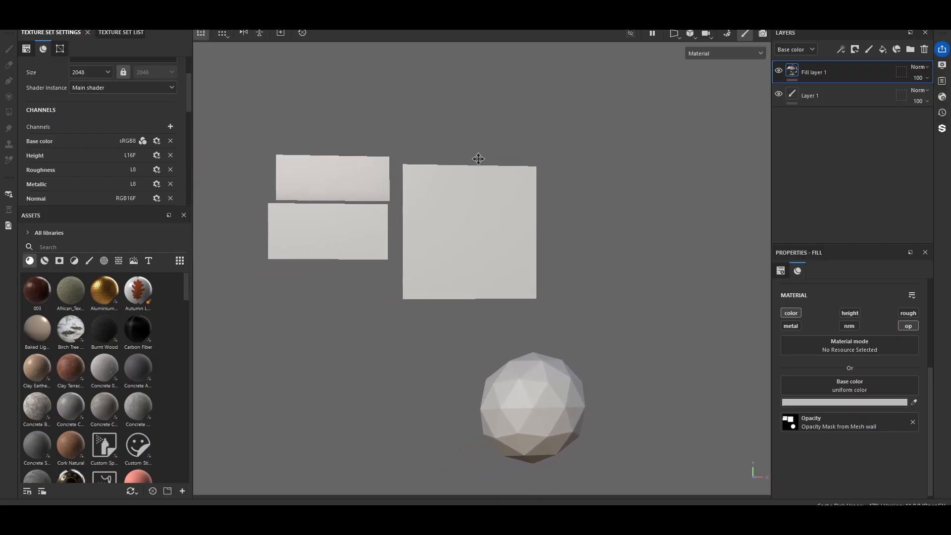
click(778, 71)
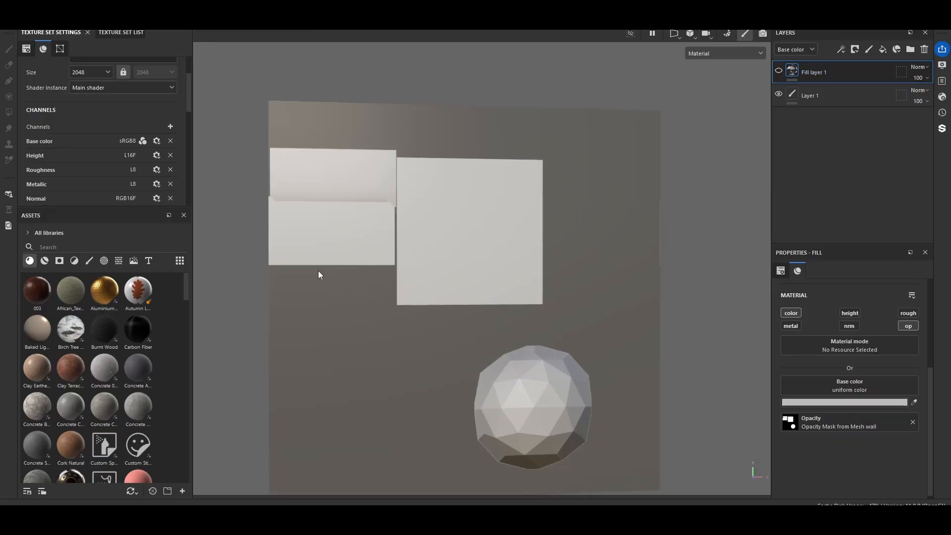
click(778, 71)
alt+drag(550, 168, 535, 195)
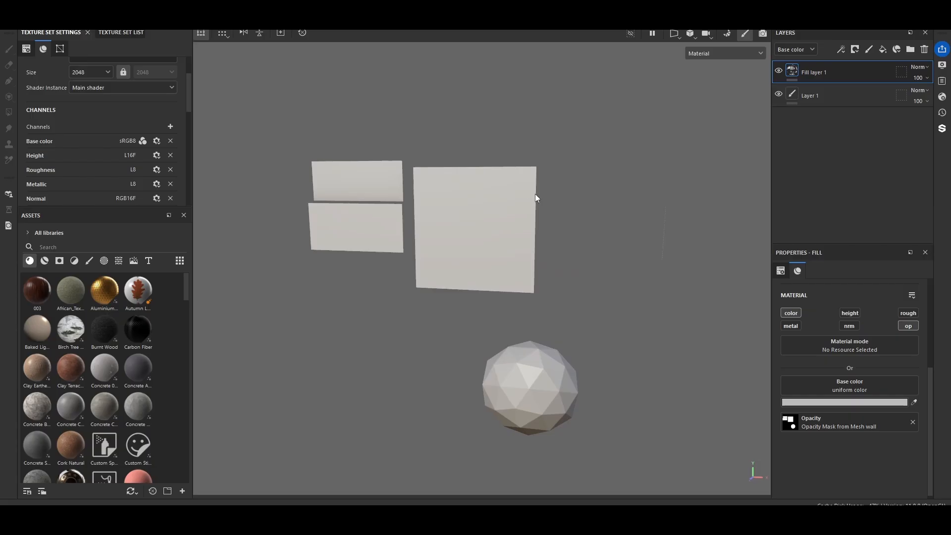
click(779, 70)
Orbit the view and rotate the environment lighting to inspect the masked wall plane
alt+drag(667, 133, 547, 215)
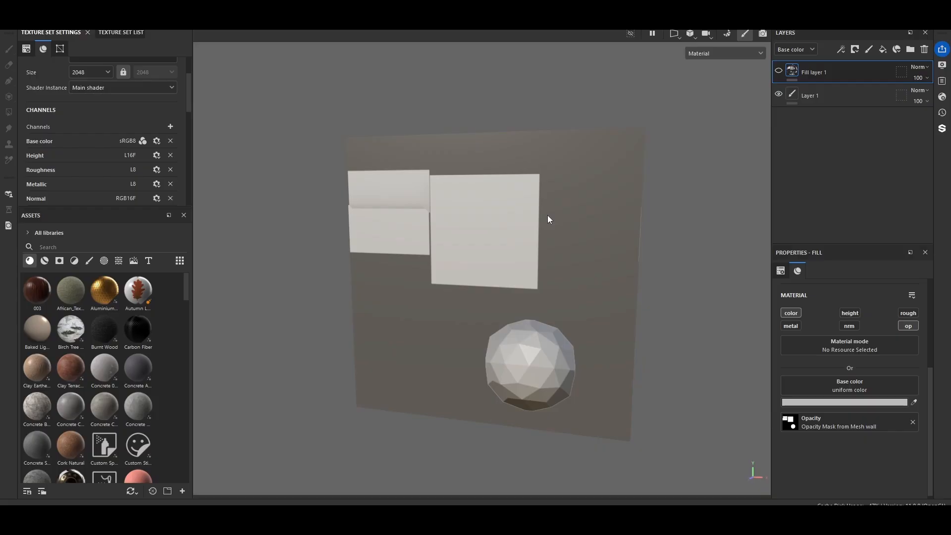
alt+drag(547, 219, 608, 165)
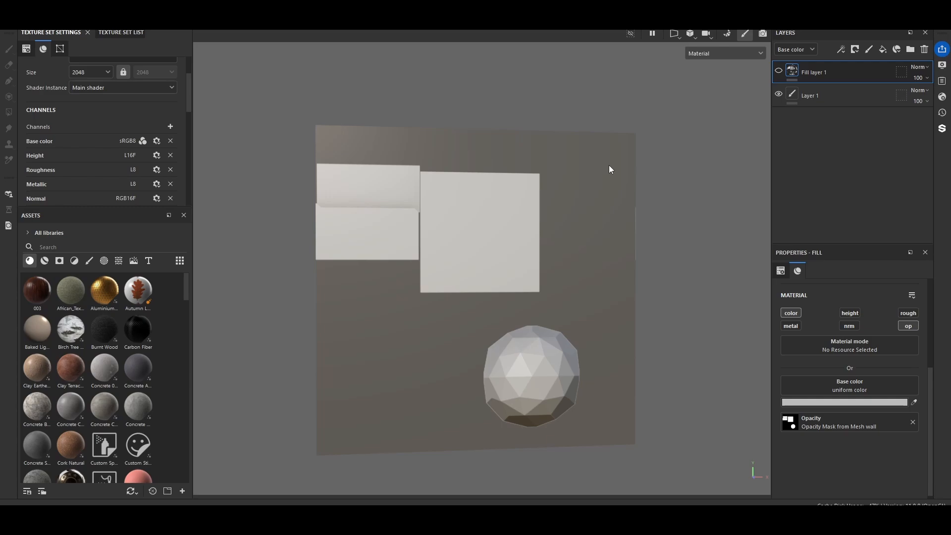
alt+drag(610, 166, 658, 236)
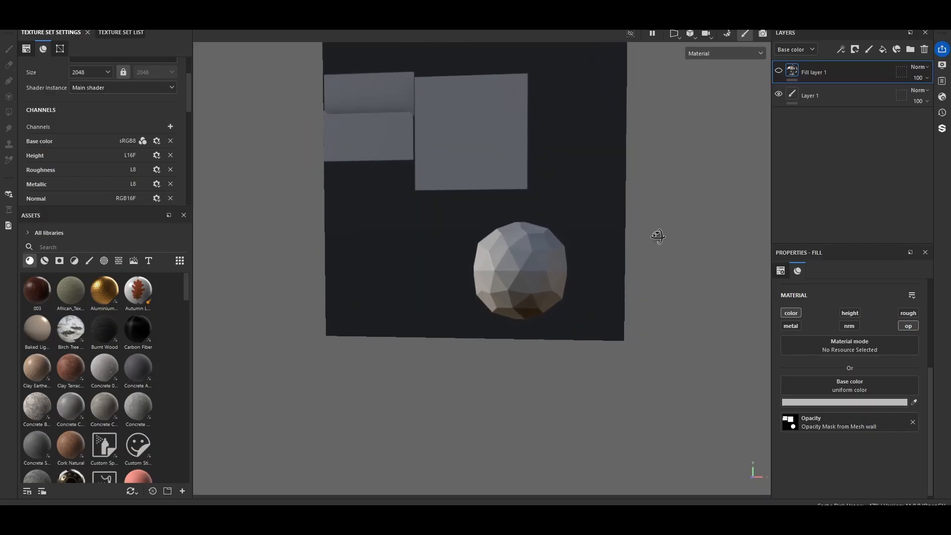
shift+right_drag(678, 216, 664, 186)
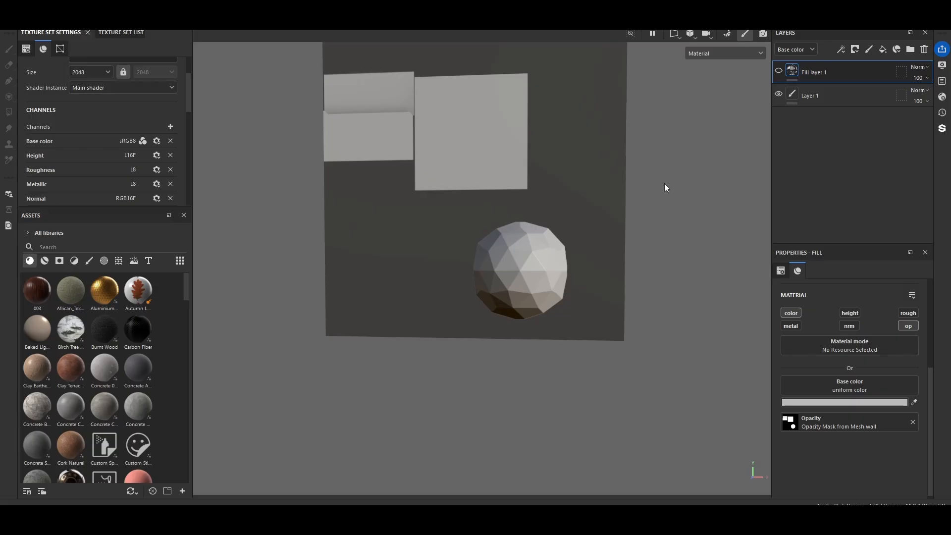
mouse_move(667, 177)
shift+right_down()
mouse_move(676, 172)
mouse_move(658, 177)
mouse_move(674, 181)
shift+right_up()
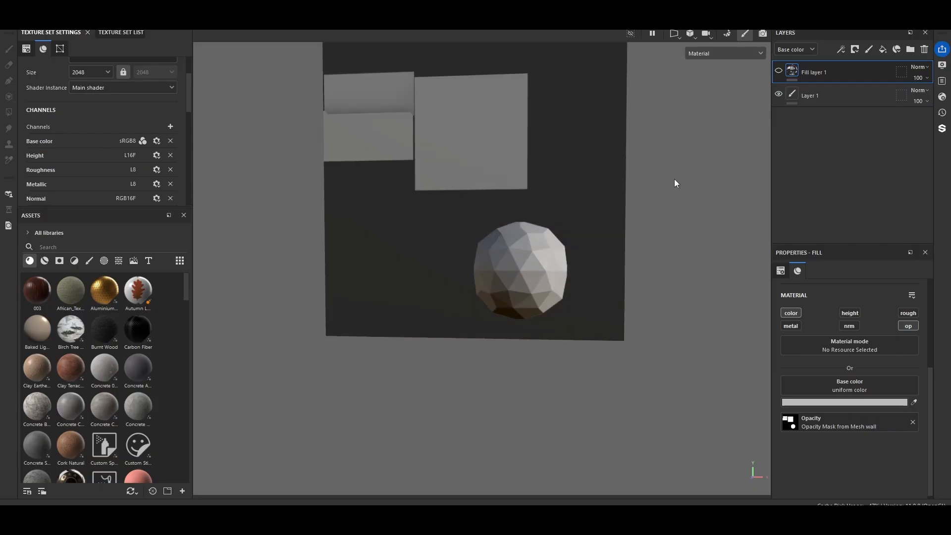